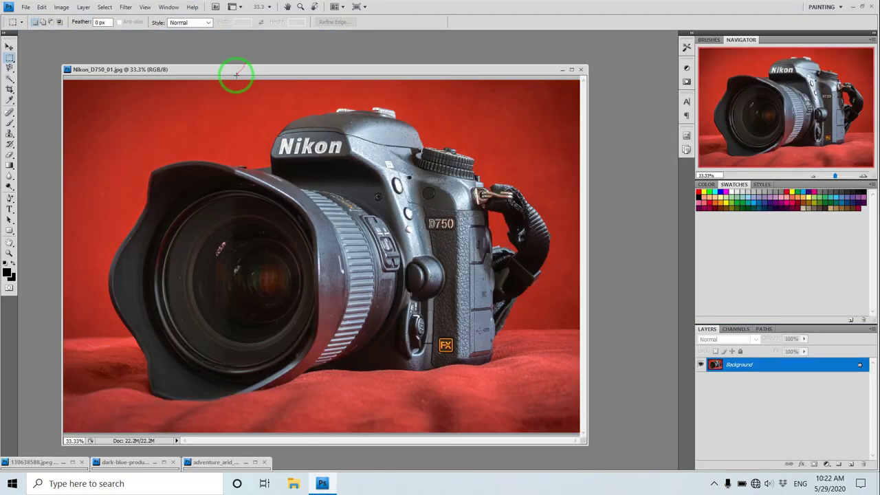
Step: Open the dark-blue-product-background image alongside the Nikon camera photo
{"action": "left_click_drag", "start_coordinate": [235, 72], "coordinate": [304, 75]}
{"action": "left_click", "coordinate": [11, 45]}
{"action": "double_click", "coordinate": [63, 78]}
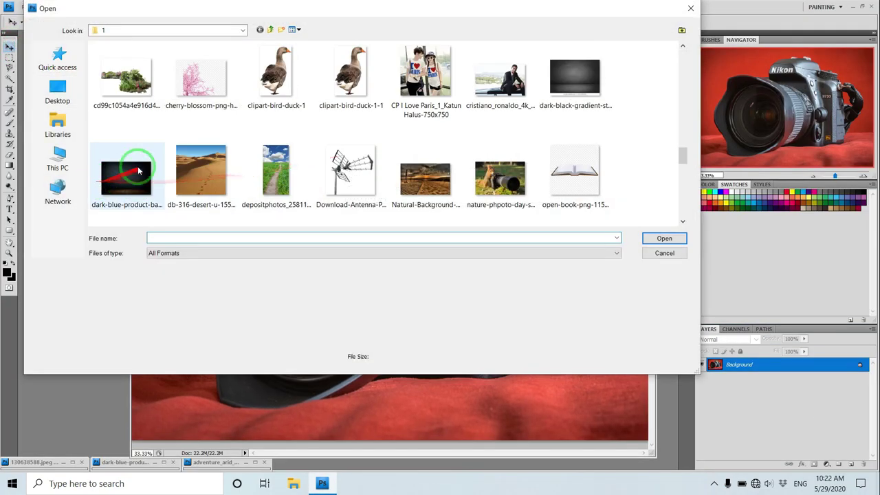
{"action": "double_click", "coordinate": [124, 165]}
{"action": "left_click_drag", "start_coordinate": [426, 149], "coordinate": [176, 59]}
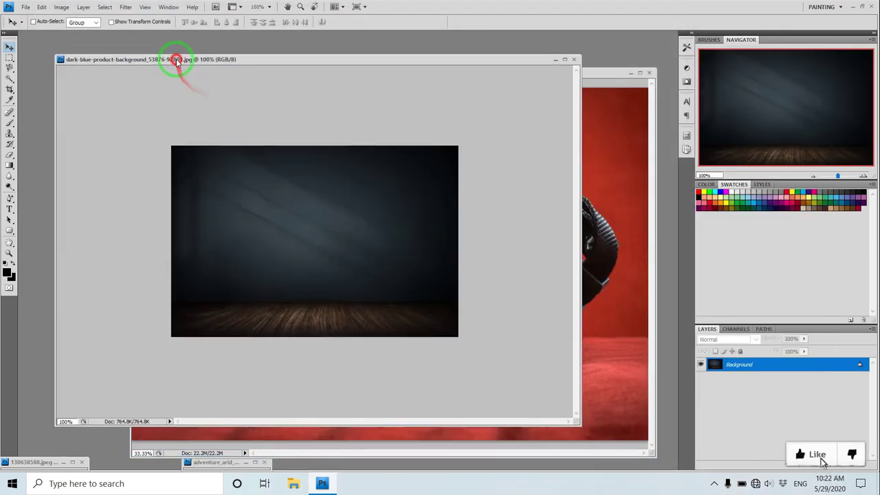
Step: Resize the background image to 3002 x 2000 pixels and zoom to fit
{"action": "left_click", "coordinate": [61, 7]}
{"action": "left_click", "coordinate": [114, 91]}
{"action": "type", "text": "300"}
{"action": "key", "text": "Tab"}
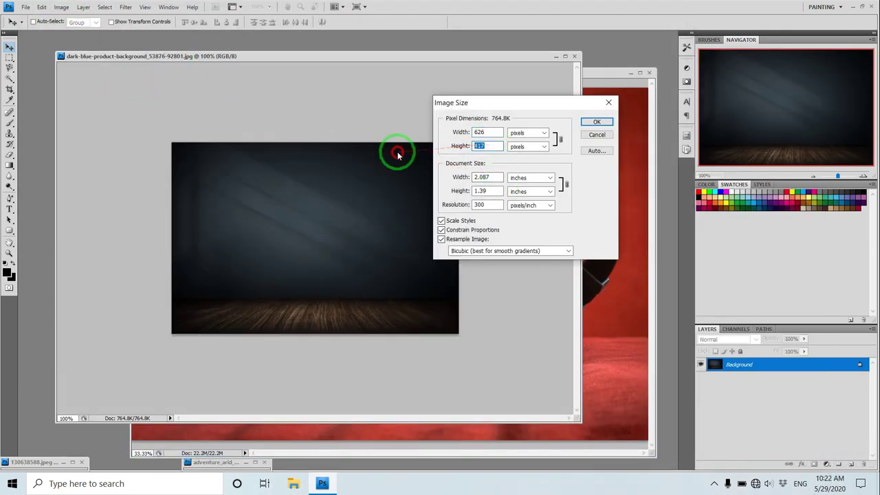
{"action": "type", "text": "2000"}
{"action": "key", "text": "Return"}
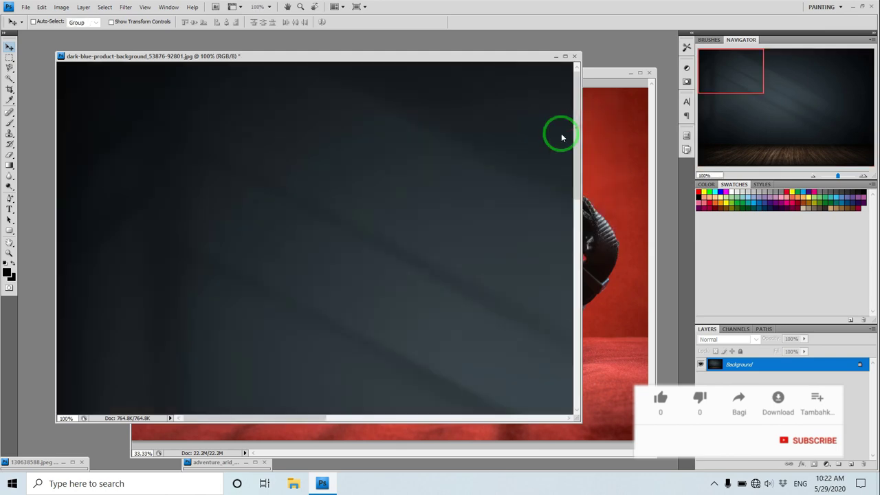
{"action": "key", "text": "ctrl+0"}
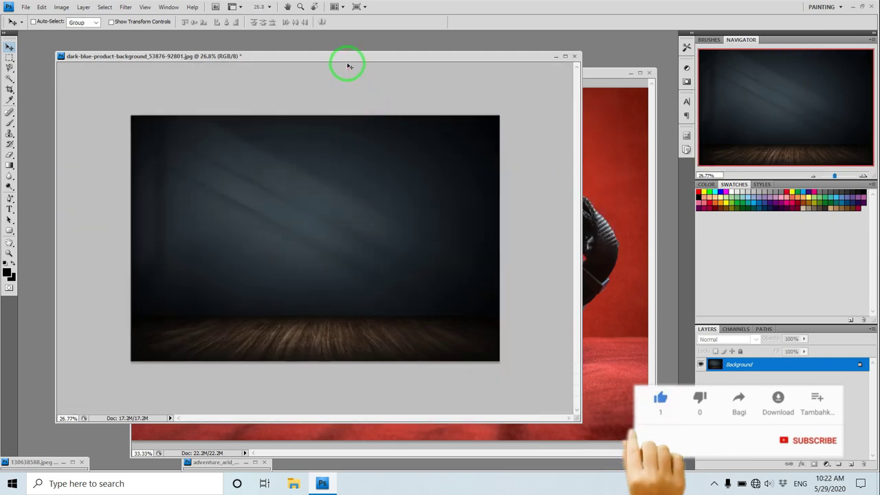
Step: Magic Wand the Nikon photo's red backdrop and convert Background to Layer 0 above a new Layer 1
{"action": "left_click", "coordinate": [614, 137]}
{"action": "left_click", "coordinate": [10, 78]}
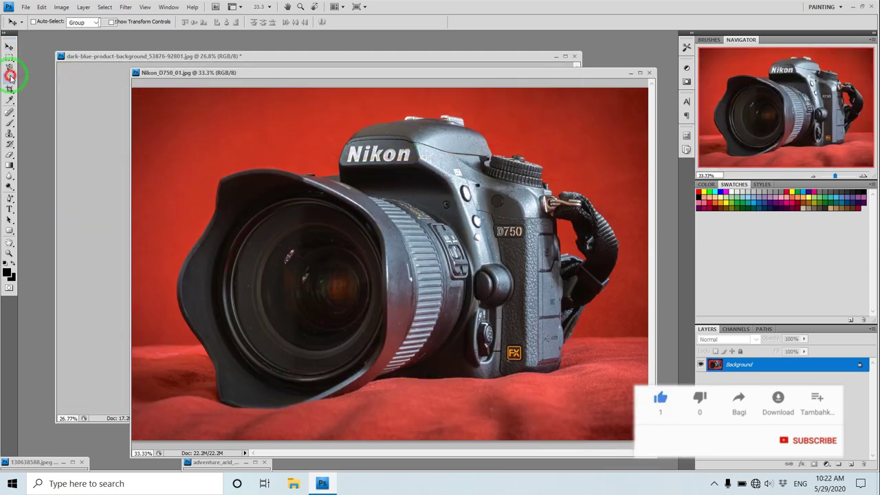
{"action": "left_click", "coordinate": [206, 128]}
{"action": "left_click", "coordinate": [831, 466]}
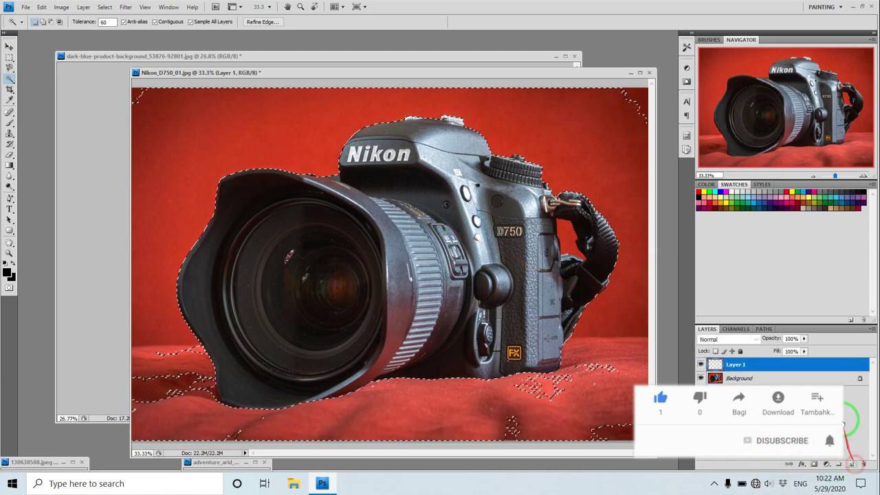
{"action": "double_click", "coordinate": [848, 379]}
{"action": "left_click", "coordinate": [642, 103]}
{"action": "left_click_drag", "start_coordinate": [791, 379], "coordinate": [608, 284]}
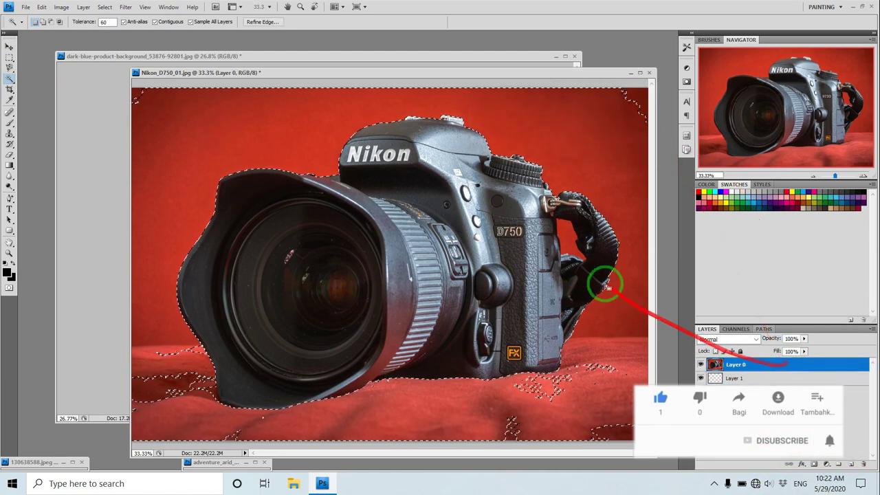
Step: Delete the red backdrop, then the leftover red on the strap and bottom-left
{"action": "key", "text": "Delete"}
{"action": "key", "text": "ctrl+d"}
{"action": "key", "text": "Delete"}
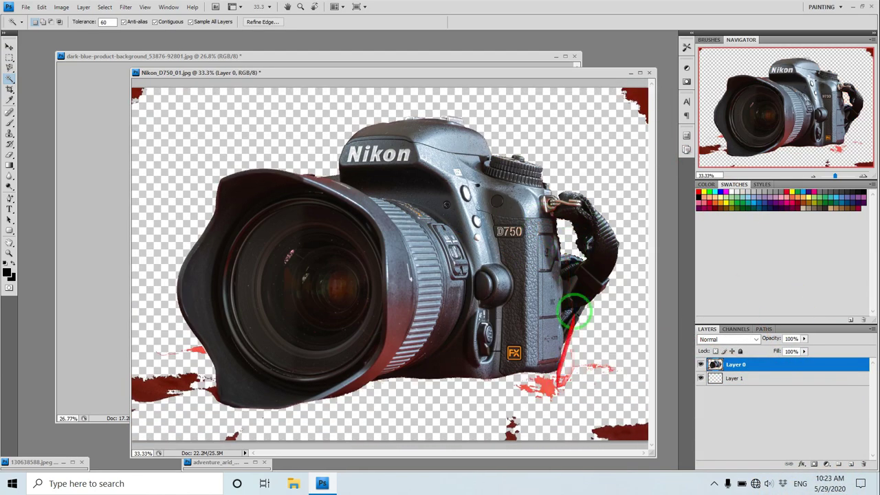
{"action": "left_click", "coordinate": [625, 94]}
{"action": "key", "text": "Delete"}
{"action": "left_click", "coordinate": [138, 383]}
{"action": "key", "text": "Delete"}
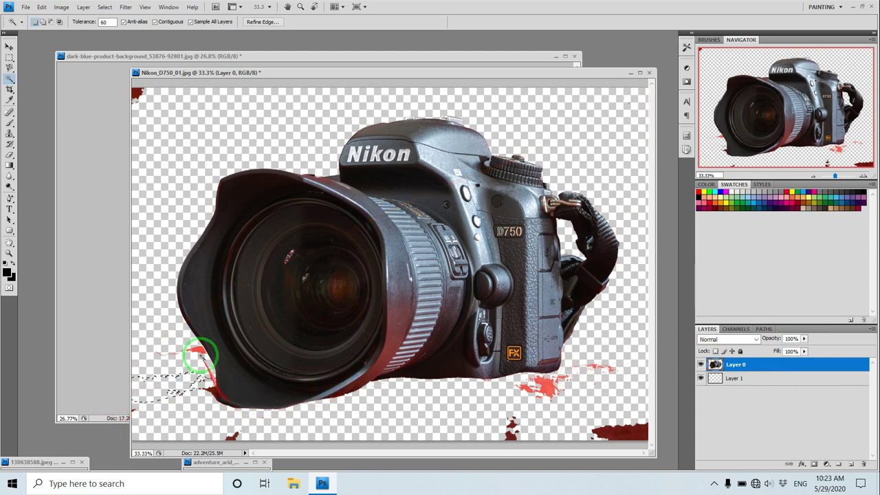
Step: Delete the small red patches along the bottom and the red fringe on the lens hood
{"action": "left_click", "coordinate": [622, 430]}
{"action": "left_click", "coordinate": [543, 385]}
{"action": "key", "text": "Delete"}
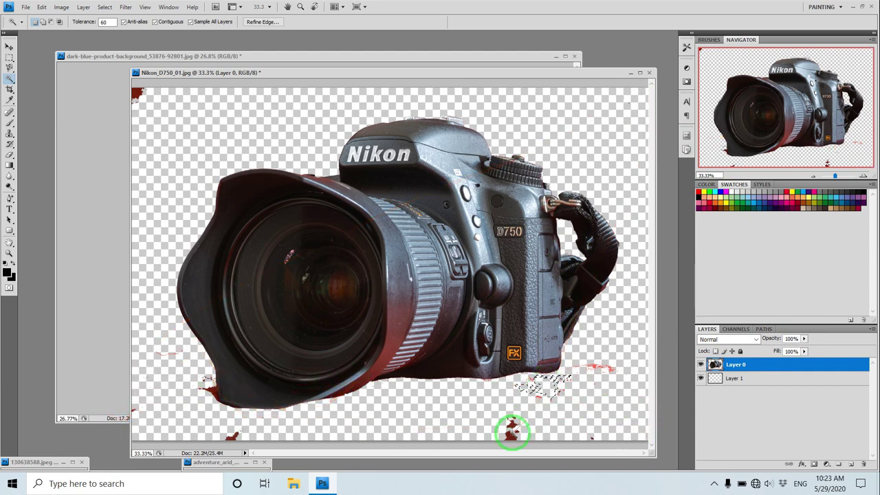
{"action": "left_click", "coordinate": [511, 424]}
{"action": "key", "text": "Delete"}
{"action": "left_click", "coordinate": [231, 437]}
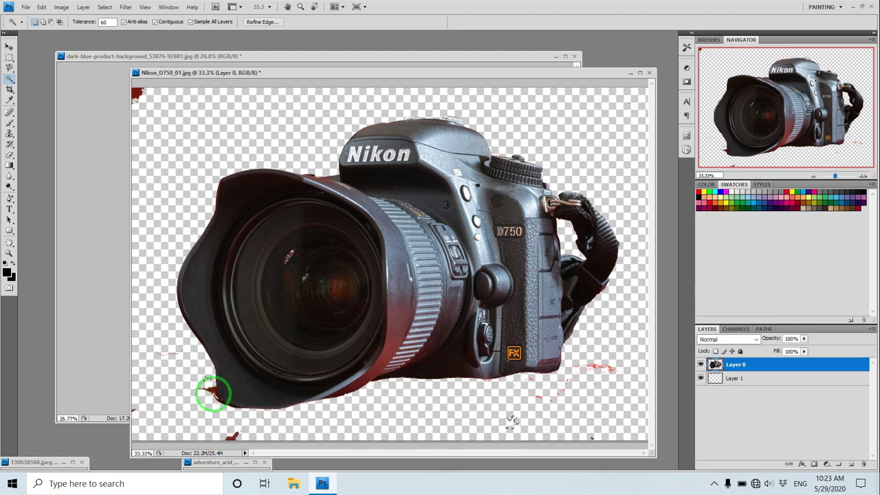
{"action": "left_click", "coordinate": [213, 399]}
{"action": "key", "text": "Delete"}
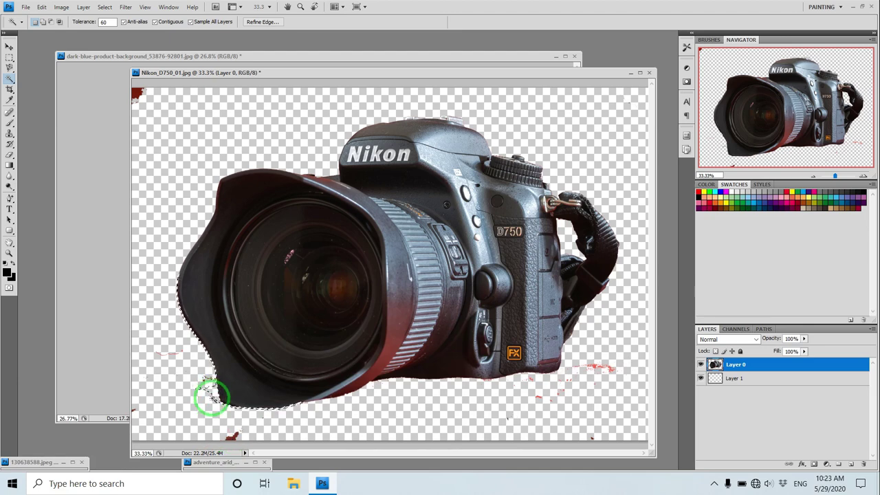
Step: Delete the remaining red specks at the right, top-left corner and lower right
{"action": "left_click", "coordinate": [232, 433]}
{"action": "key", "text": "Delete"}
{"action": "left_click", "coordinate": [582, 358]}
{"action": "left_click", "coordinate": [139, 92]}
{"action": "key", "text": "Delete"}
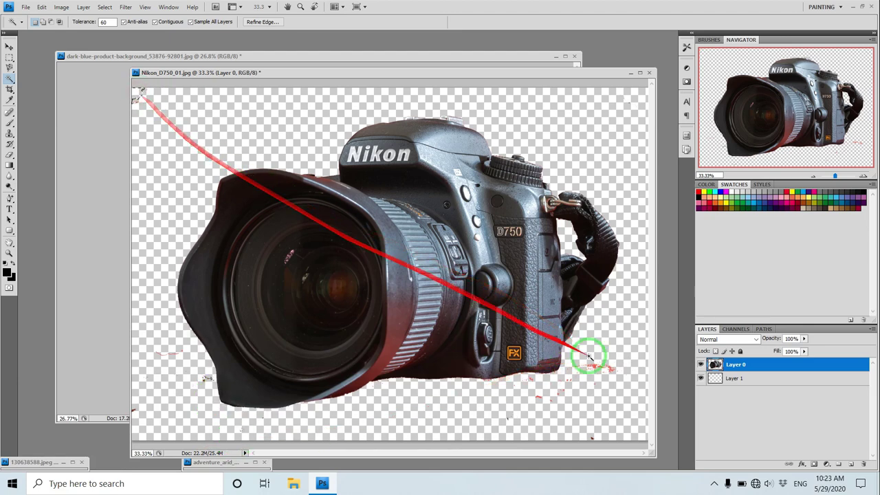
{"action": "left_click", "coordinate": [608, 369]}
{"action": "key", "text": "Delete"}
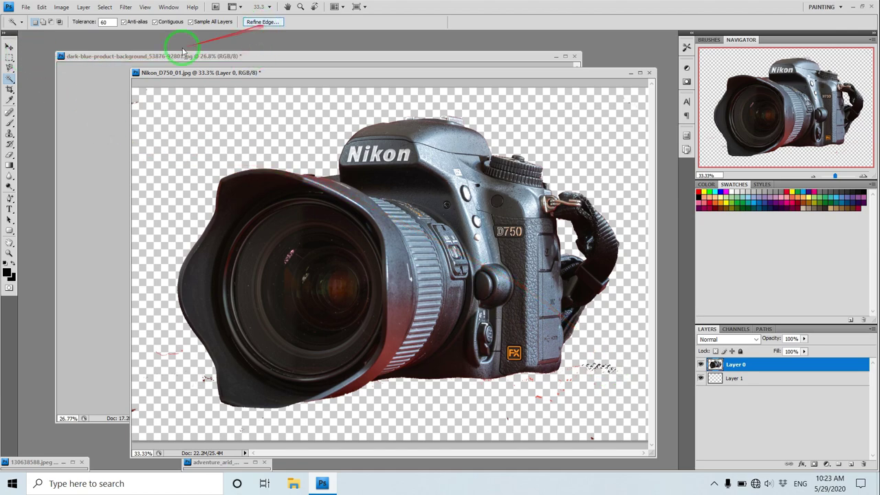
{"action": "left_click", "coordinate": [9, 57]}
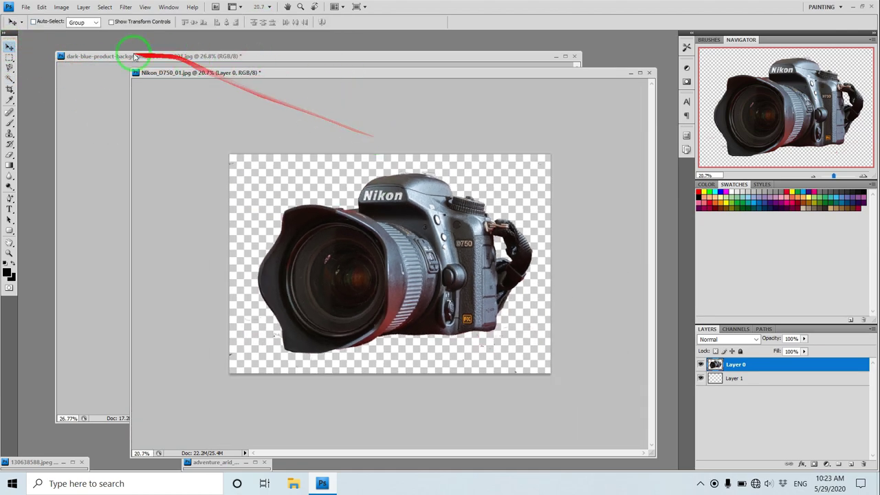
Step: Drag the cut-out camera into the blue background and scale it to about half on the floor
{"action": "left_click_drag", "start_coordinate": [206, 72], "coordinate": [260, 139]}
{"action": "left_click_drag", "start_coordinate": [413, 324], "coordinate": [271, 237]}
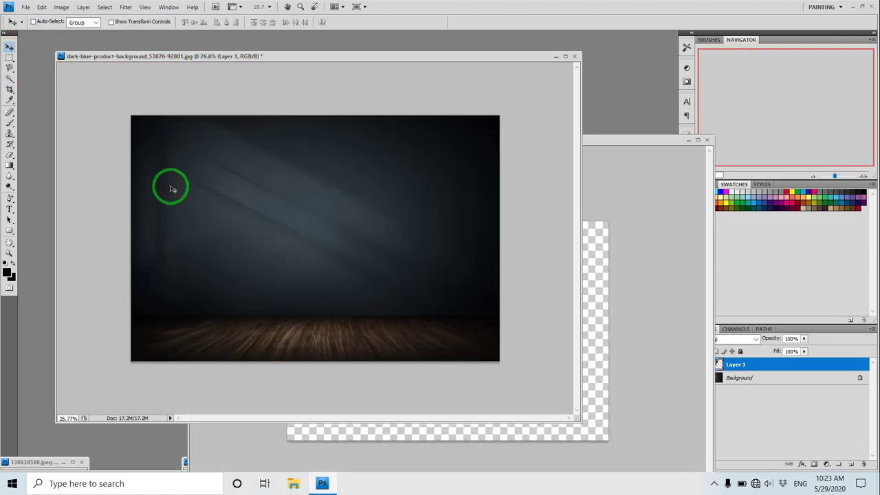
{"action": "scroll", "coordinate": [269, 237], "scroll_direction": "down", "scroll_amount": 2}
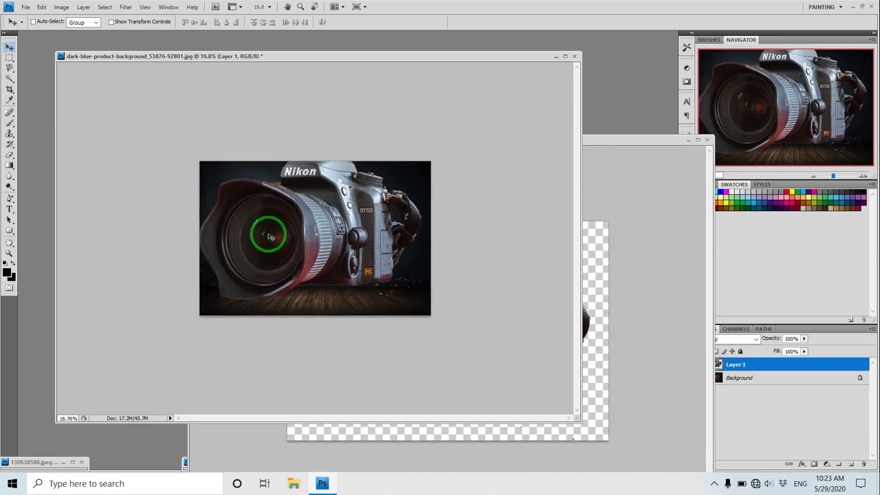
{"action": "key", "text": "ctrl+t"}
{"action": "mouse_move", "coordinate": [188, 147]}
{"action": "left_mouse_down"}
{"action": "mouse_move", "coordinate": [255, 214]}
{"action": "mouse_move", "coordinate": [284, 260]}
{"action": "mouse_move", "coordinate": [341, 267]}
{"action": "mouse_move", "coordinate": [316, 267]}
{"action": "mouse_move", "coordinate": [329, 268]}
{"action": "left_mouse_up"}
{"action": "mouse_move", "coordinate": [386, 304]}
{"action": "left_mouse_down"}
{"action": "mouse_move", "coordinate": [403, 313]}
{"action": "mouse_move", "coordinate": [370, 285]}
{"action": "left_mouse_up"}
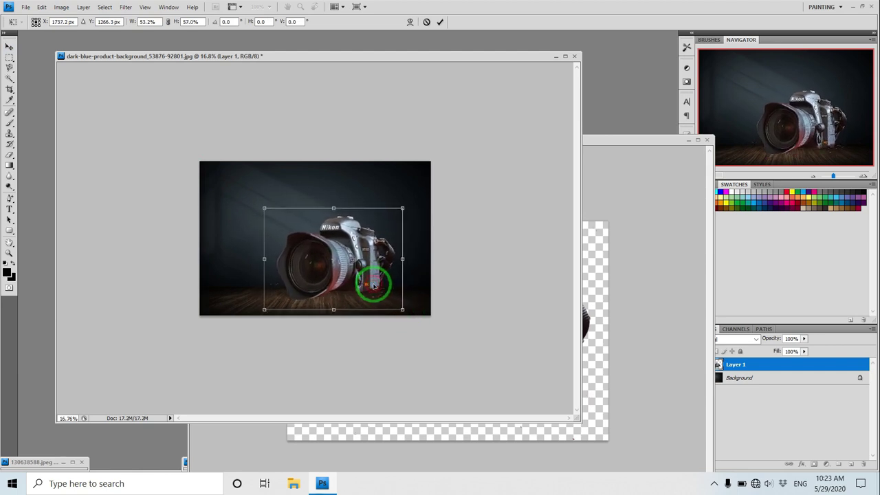
{"action": "key", "text": "Return"}
{"action": "left_click", "coordinate": [687, 142]}
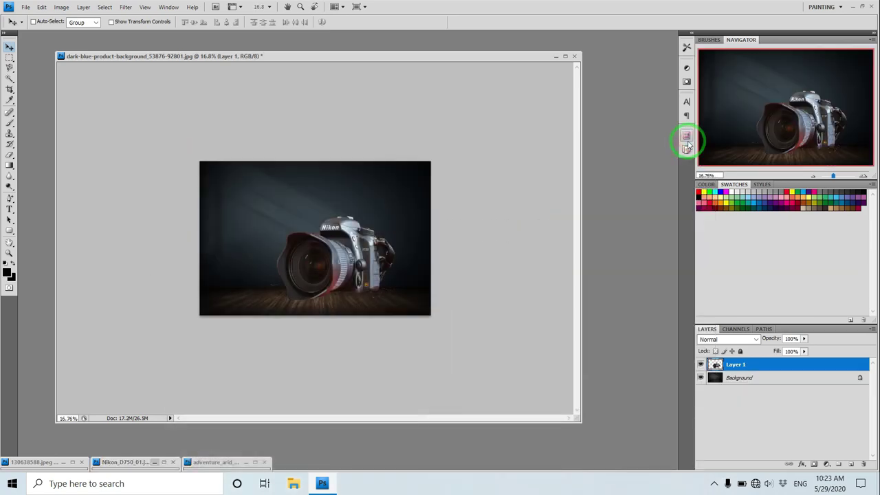
Step: Set the Eraser brush size to 94 and nudge the camera slightly up and right
{"action": "scroll", "coordinate": [433, 242], "scroll_direction": "up", "scroll_amount": 3}
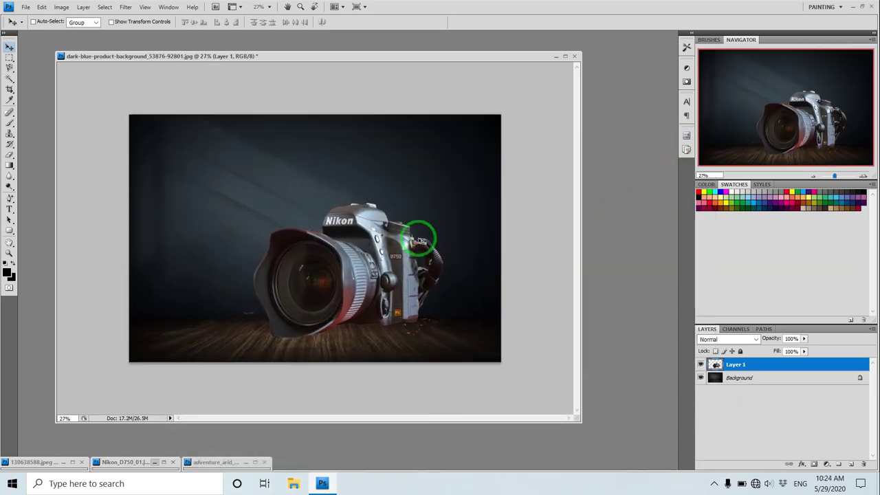
{"action": "left_click", "coordinate": [10, 155]}
{"action": "right_click", "coordinate": [403, 302]}
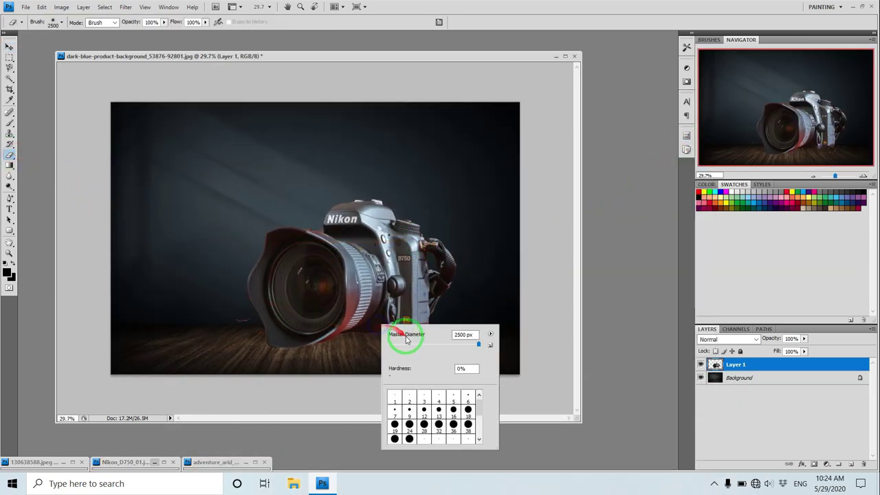
{"action": "type", "text": "94"}
{"action": "key", "text": "Return"}
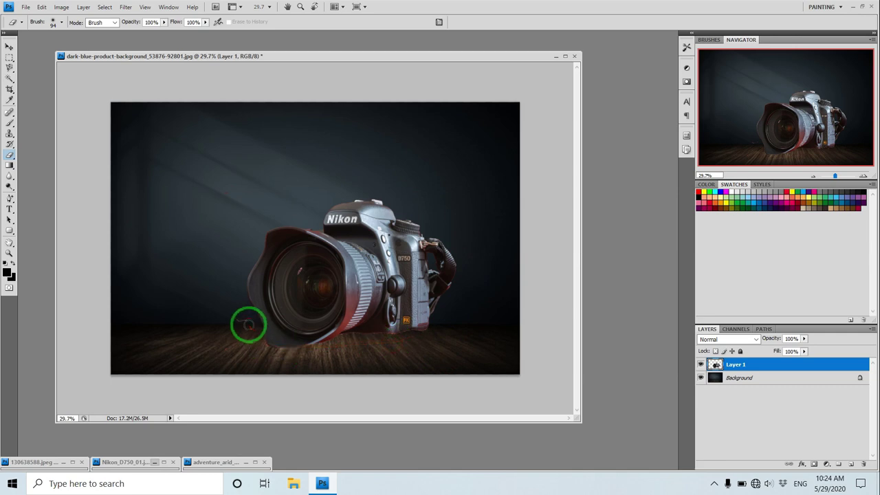
{"action": "left_click", "coordinate": [9, 46]}
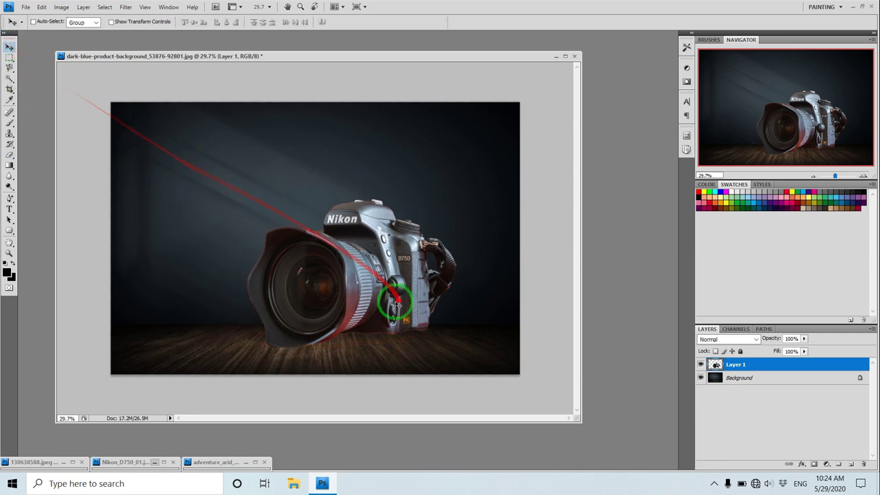
{"action": "mouse_move", "coordinate": [395, 301]}
{"action": "left_mouse_down"}
{"action": "mouse_move", "coordinate": [377, 283]}
{"action": "mouse_move", "coordinate": [389, 288]}
{"action": "left_mouse_up"}
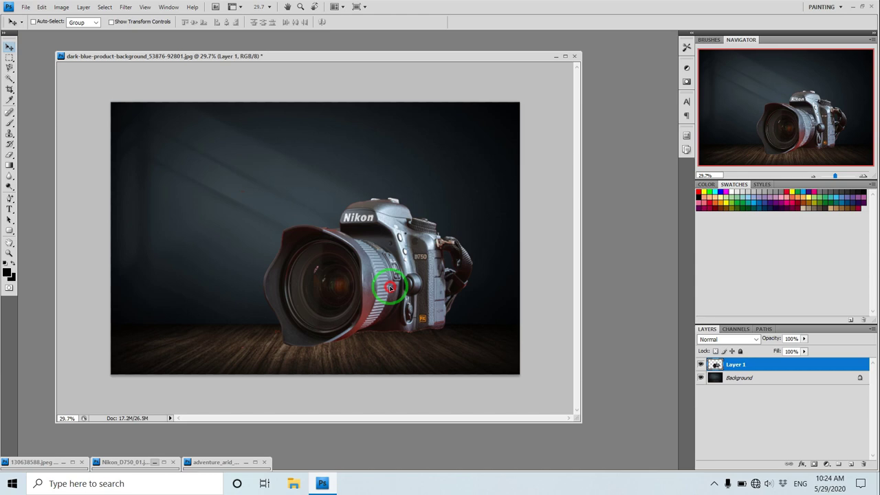
Step: Erase the red fringe along the camera's bottom edge on Layer 1
{"action": "scroll", "coordinate": [284, 299], "scroll_direction": "up", "scroll_amount": 3, "text": "alt"}
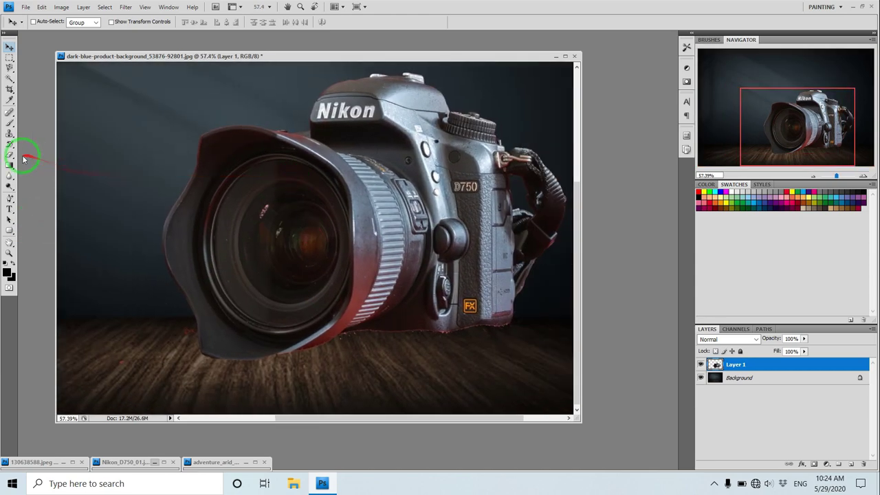
{"action": "left_click", "coordinate": [10, 154]}
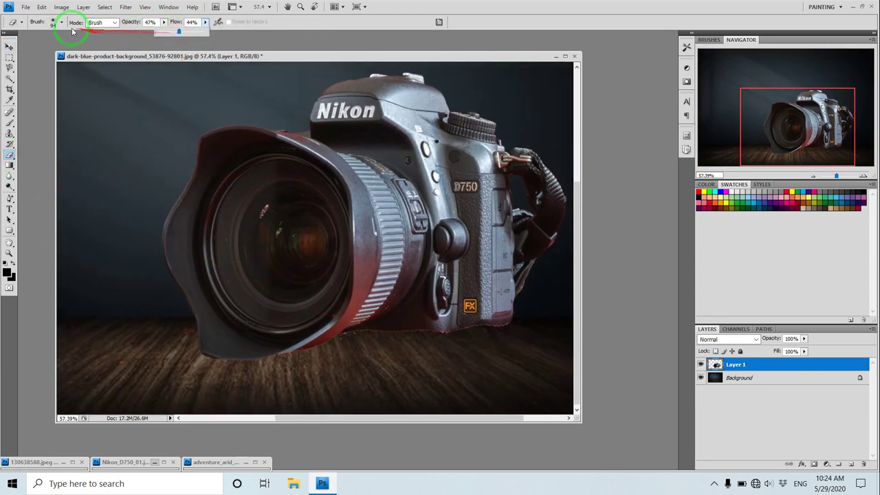
{"action": "left_click_drag", "start_coordinate": [490, 329], "coordinate": [355, 335]}
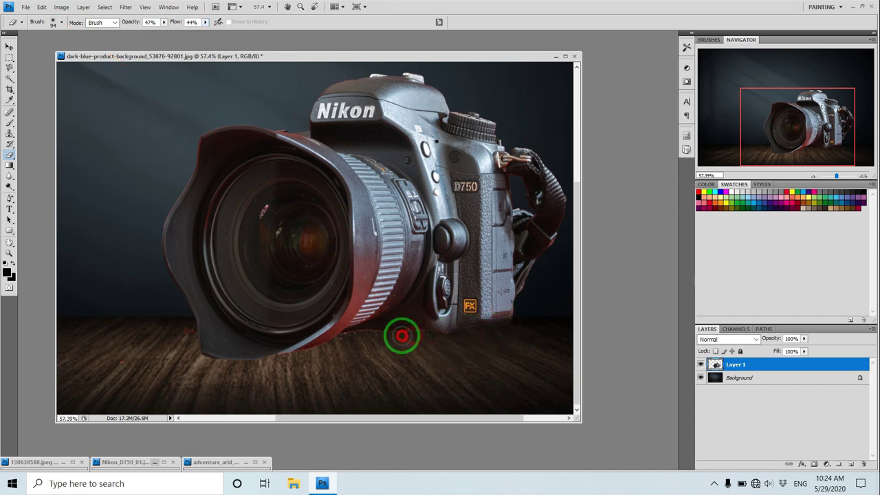
{"action": "mouse_move", "coordinate": [410, 335]}
{"action": "left_mouse_down"}
{"action": "mouse_move", "coordinate": [437, 336]}
{"action": "mouse_move", "coordinate": [367, 334]}
{"action": "left_mouse_up"}
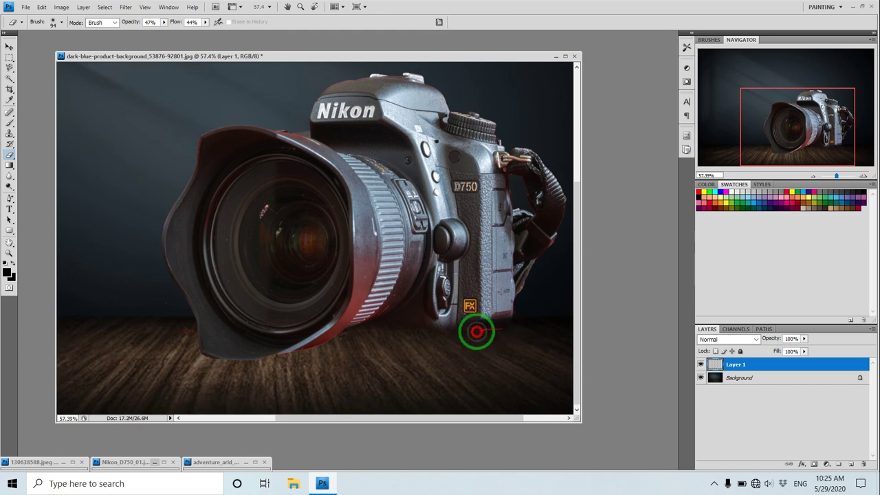
{"action": "scroll", "coordinate": [432, 387], "scroll_direction": "down", "scroll_amount": 3}
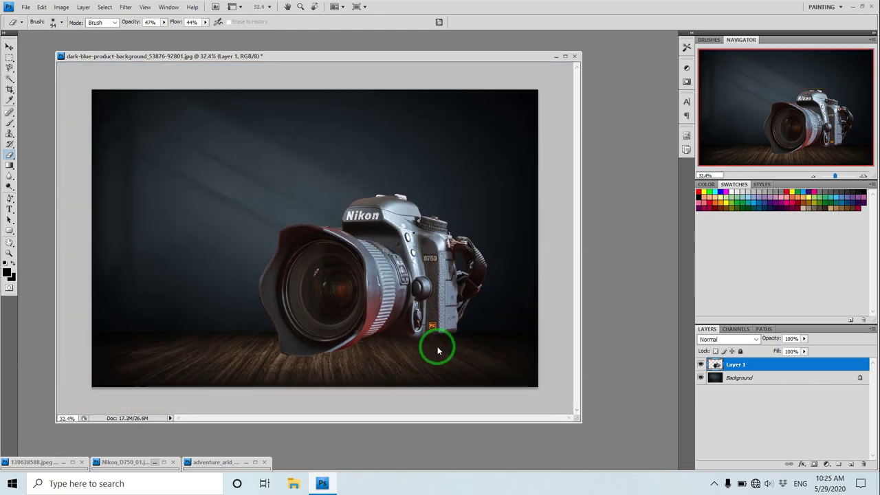
{"action": "scroll", "coordinate": [438, 351], "scroll_direction": "up", "scroll_amount": 1}
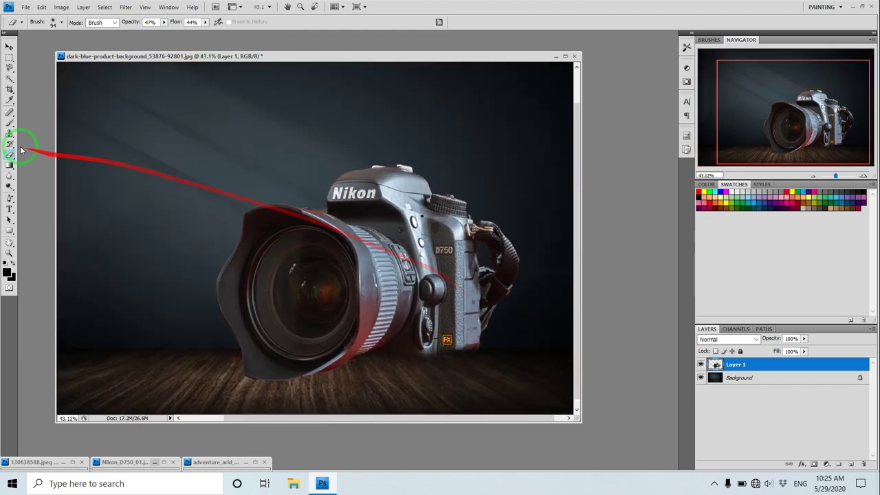
Step: Paint black shading over the camera and floor on a new layer with a 288 px brush, fill 78%
{"action": "left_click", "coordinate": [852, 464]}
{"action": "left_click", "coordinate": [10, 123]}
{"action": "right_click", "coordinate": [226, 211]}
{"action": "left_click_drag", "start_coordinate": [237, 231], "coordinate": [349, 231]}
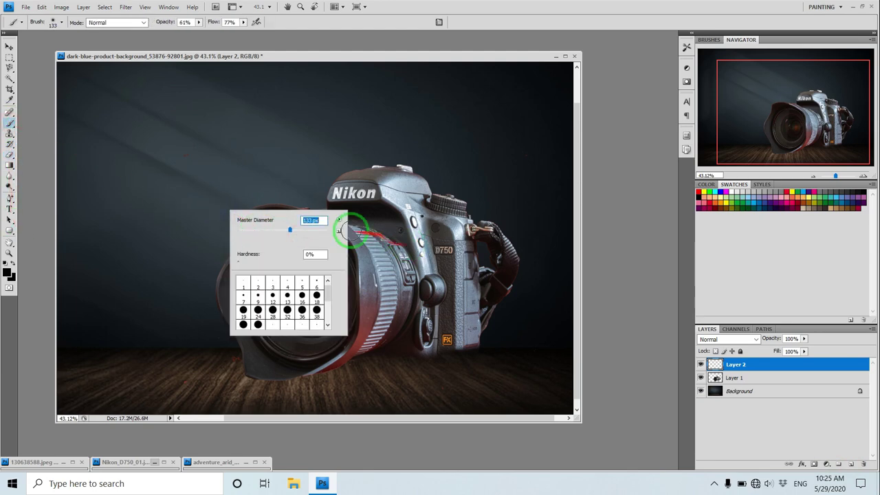
{"action": "mouse_move", "coordinate": [393, 255]}
{"action": "left_mouse_down"}
{"action": "mouse_move", "coordinate": [463, 237]}
{"action": "mouse_move", "coordinate": [337, 212]}
{"action": "mouse_move", "coordinate": [360, 350]}
{"action": "mouse_move", "coordinate": [508, 263]}
{"action": "mouse_move", "coordinate": [399, 179]}
{"action": "mouse_move", "coordinate": [365, 202]}
{"action": "mouse_move", "coordinate": [320, 210]}
{"action": "mouse_move", "coordinate": [376, 347]}
{"action": "mouse_move", "coordinate": [408, 281]}
{"action": "mouse_move", "coordinate": [394, 297]}
{"action": "mouse_move", "coordinate": [425, 319]}
{"action": "left_mouse_up"}
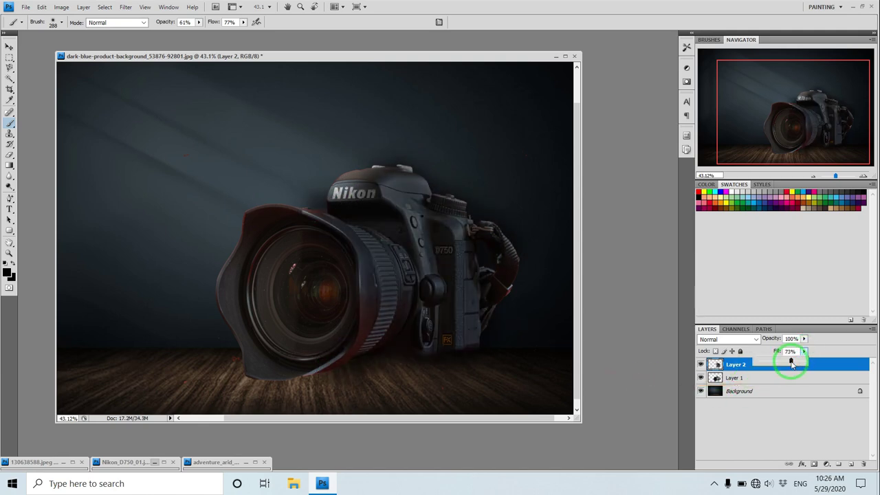
{"action": "left_click_drag", "start_coordinate": [788, 363], "coordinate": [805, 363]}
{"action": "mouse_move", "coordinate": [511, 365]}
{"action": "left_mouse_down"}
{"action": "mouse_move", "coordinate": [568, 395]}
{"action": "mouse_move", "coordinate": [420, 367]}
{"action": "mouse_move", "coordinate": [488, 350]}
{"action": "mouse_move", "coordinate": [433, 303]}
{"action": "mouse_move", "coordinate": [497, 261]}
{"action": "mouse_move", "coordinate": [410, 320]}
{"action": "mouse_move", "coordinate": [480, 342]}
{"action": "mouse_move", "coordinate": [382, 356]}
{"action": "left_mouse_up"}
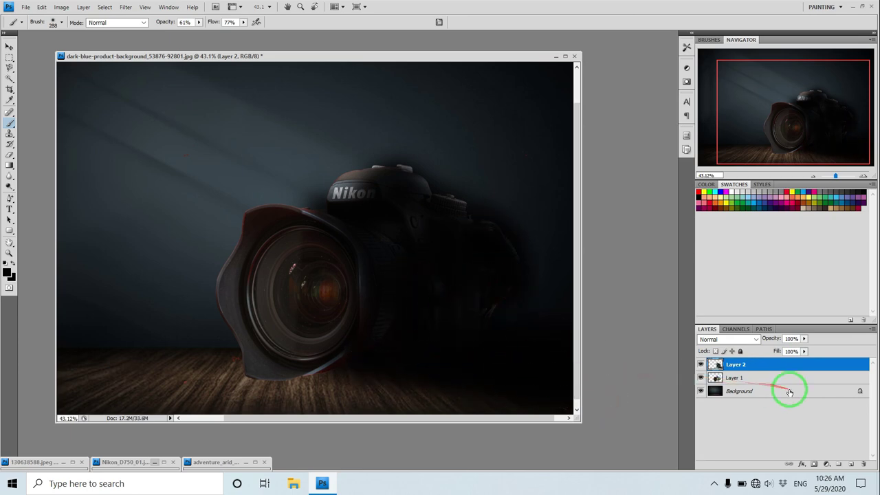
{"action": "left_click_drag", "start_coordinate": [796, 362], "coordinate": [792, 364]}
Step: Switch to the Eraser and set it to 50% opacity and 45% flow
{"action": "left_click", "coordinate": [10, 154]}
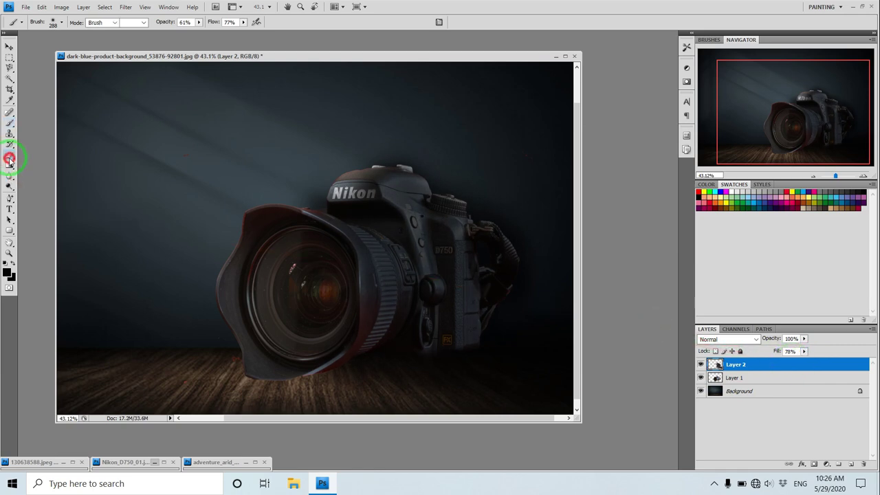
{"action": "left_click", "coordinate": [735, 378]}
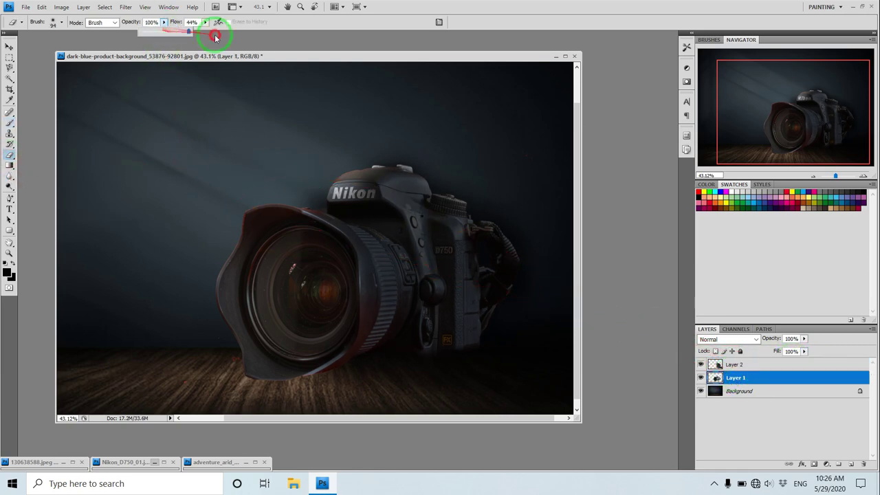
{"action": "left_click", "coordinate": [736, 364]}
{"action": "right_click", "coordinate": [535, 244]}
{"action": "left_click", "coordinate": [584, 254]}
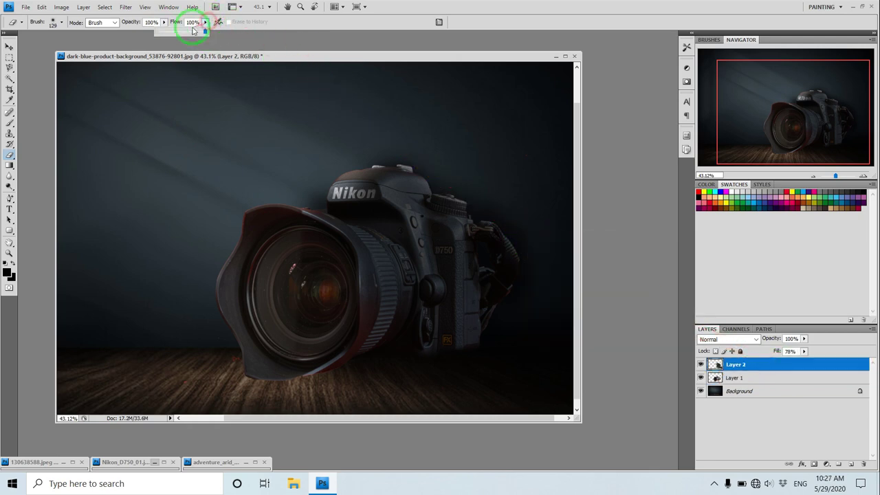
{"action": "left_click", "coordinate": [140, 33]}
Step: Erase the dark shading from the camera's right side, top, strap and the floor
{"action": "left_click_drag", "start_coordinate": [395, 155], "coordinate": [527, 263]}
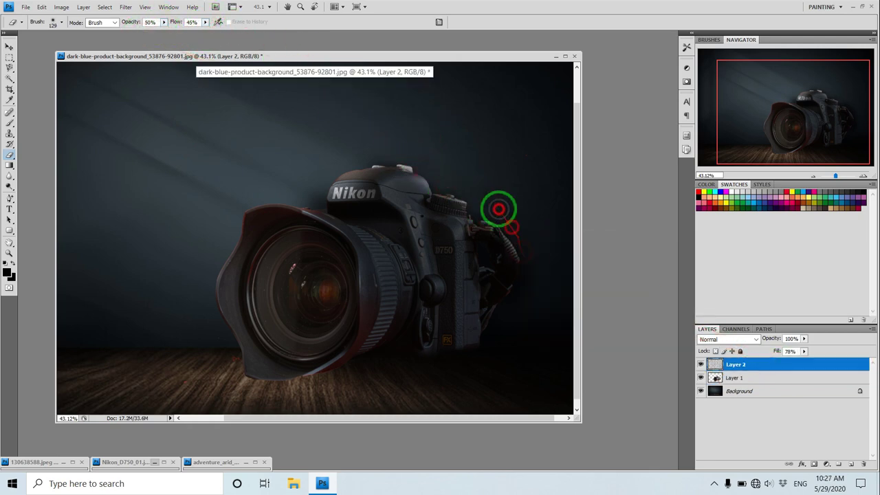
{"action": "left_click_drag", "start_coordinate": [393, 167], "coordinate": [516, 192]}
{"action": "left_click_drag", "start_coordinate": [541, 296], "coordinate": [540, 255]}
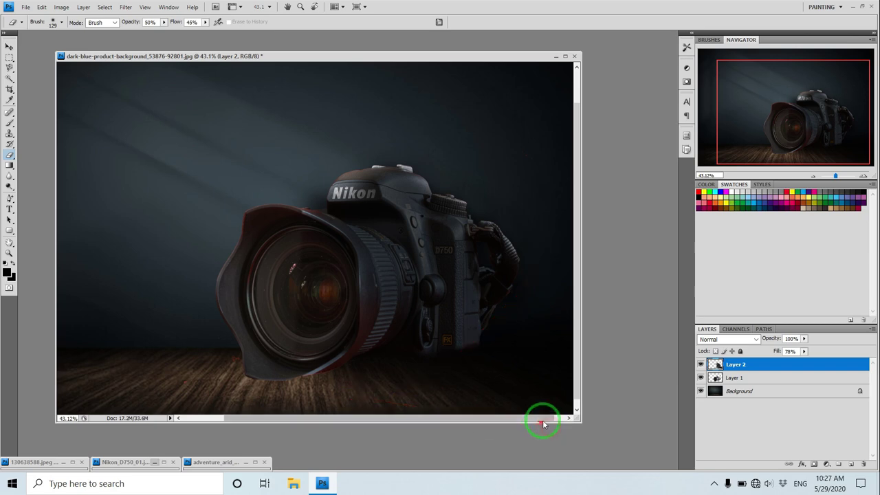
{"action": "left_click_drag", "start_coordinate": [361, 393], "coordinate": [419, 399]}
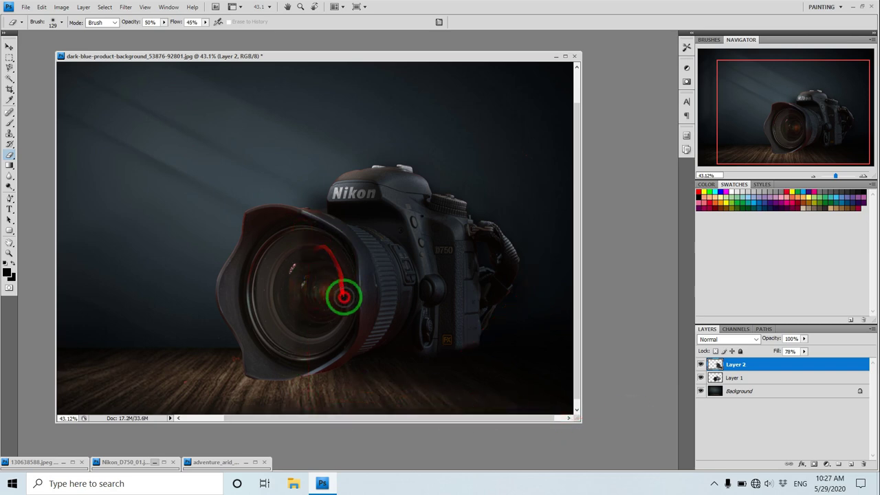
Step: Bring the 130638588.jpeg train photo forward and pick the Magic Wand
{"action": "scroll", "coordinate": [374, 328], "scroll_direction": "down", "scroll_amount": 2}
{"action": "left_click", "coordinate": [63, 462]}
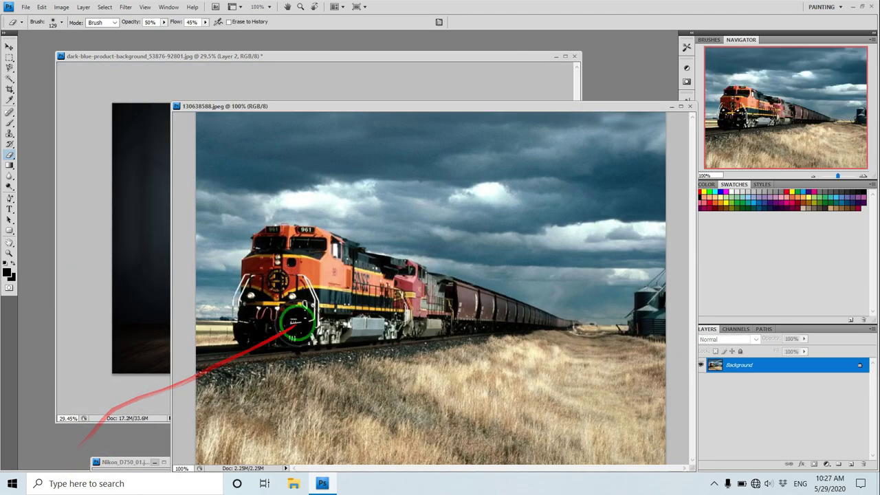
{"action": "left_click", "coordinate": [9, 78]}
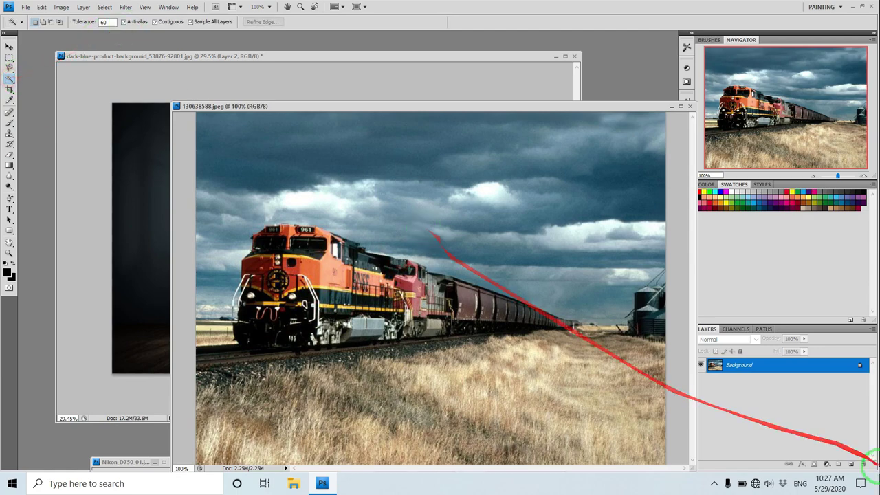
Step: Convert the train photo's Background to Layer 0 above a new Layer 1 and delete the stormy sky
{"action": "left_click", "coordinate": [850, 463]}
{"action": "double_click", "coordinate": [849, 380]}
{"action": "left_click", "coordinate": [642, 109]}
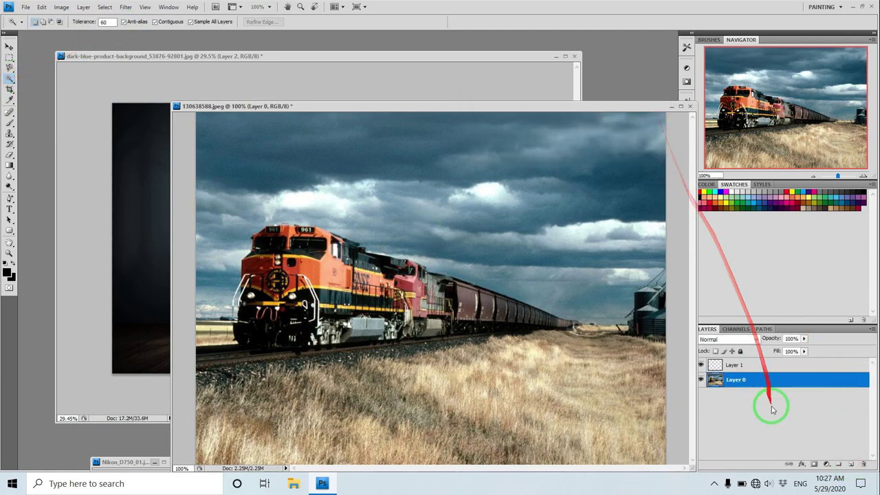
{"action": "left_click_drag", "start_coordinate": [767, 379], "coordinate": [762, 360]}
{"action": "left_click", "coordinate": [409, 220]}
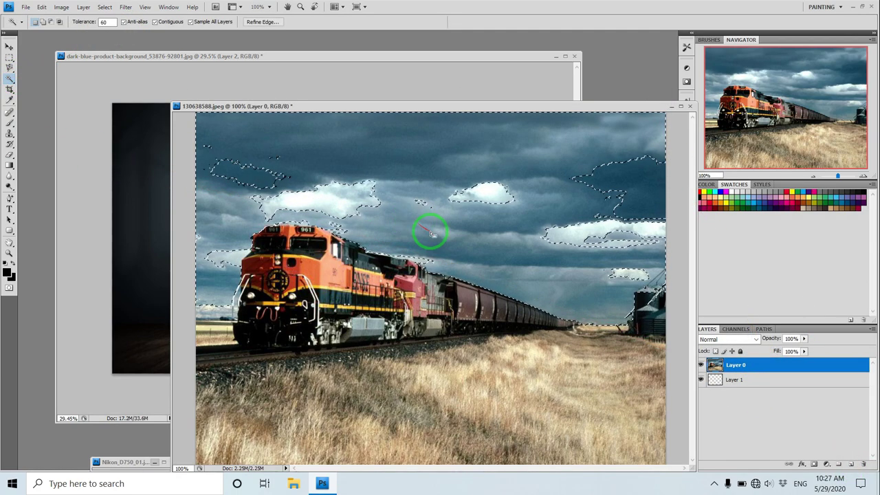
{"action": "key", "text": "Delete"}
Step: Select and delete the dark-blue and white clouds above the train
{"action": "left_click", "coordinate": [473, 199]}
{"action": "key", "text": "Delete"}
{"action": "left_click", "coordinate": [624, 191]}
{"action": "key", "text": "Delete"}
{"action": "left_click", "coordinate": [598, 234]}
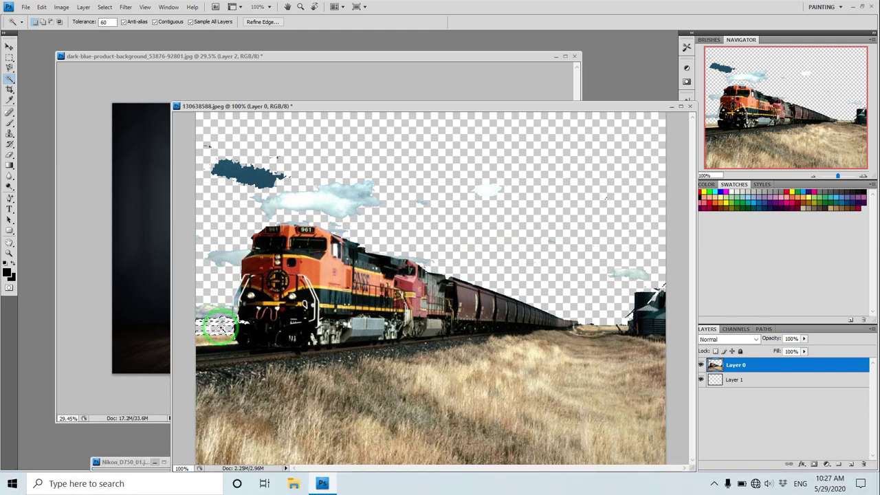
{"action": "key", "text": "Delete"}
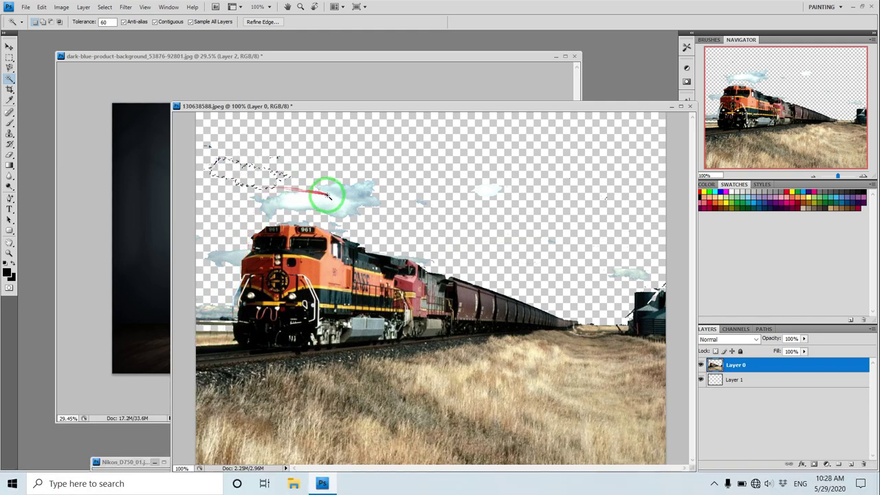
Step: Delete the small leftover clouds and the dark silo near the horizon
{"action": "left_click", "coordinate": [337, 194]}
{"action": "key", "text": "Delete"}
{"action": "left_click", "coordinate": [487, 191]}
{"action": "key", "text": "Delete"}
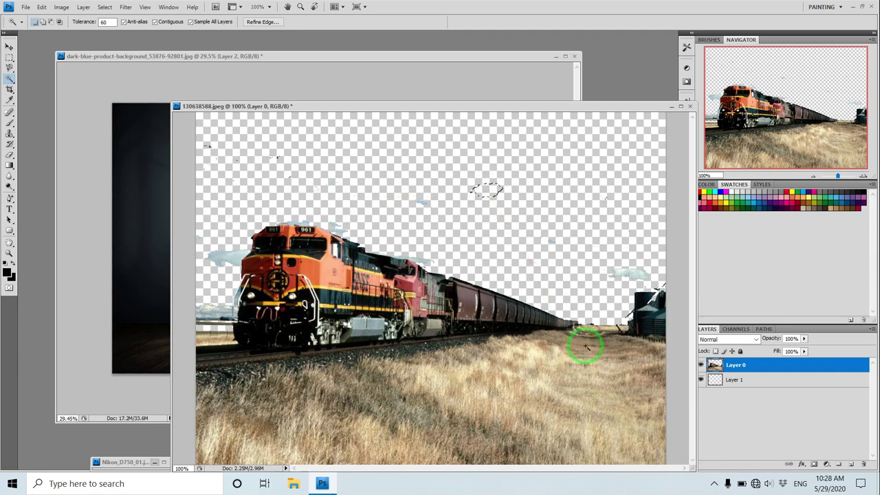
{"action": "left_click", "coordinate": [609, 334]}
{"action": "left_click", "coordinate": [646, 316]}
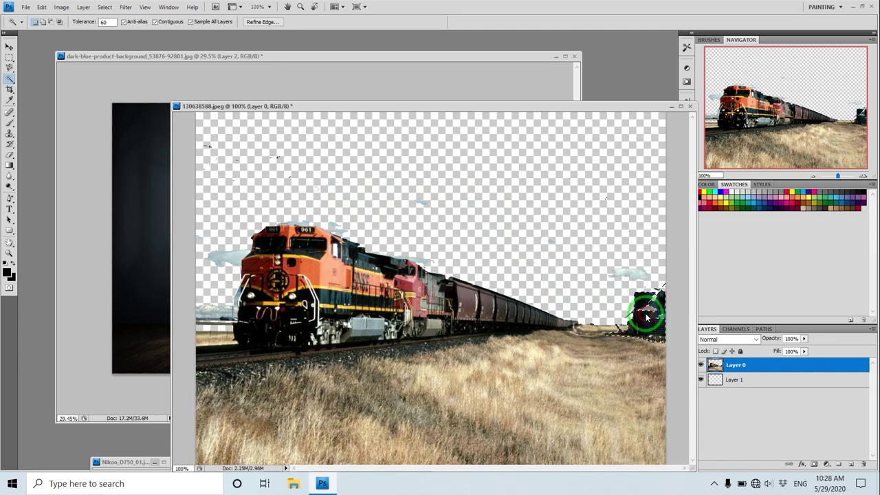
{"action": "key", "text": "Delete"}
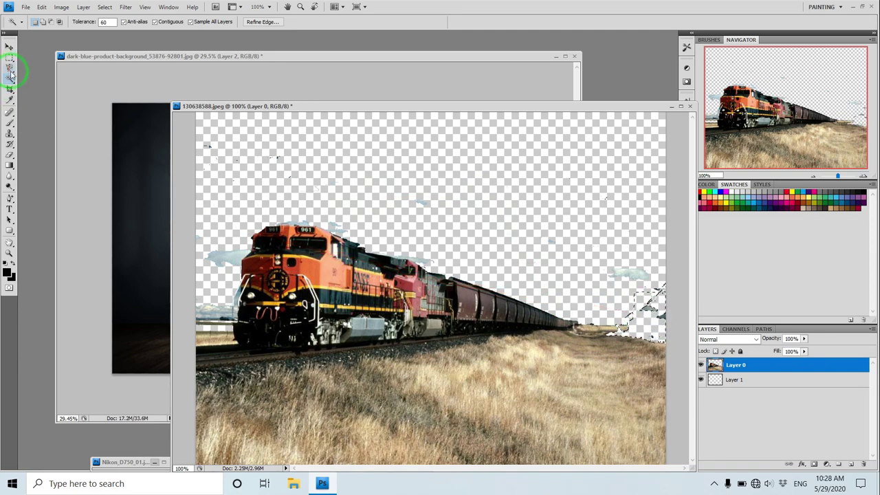
Step: Drag the cut-out train layer into the camera document with the Move tool
{"action": "left_click", "coordinate": [9, 57]}
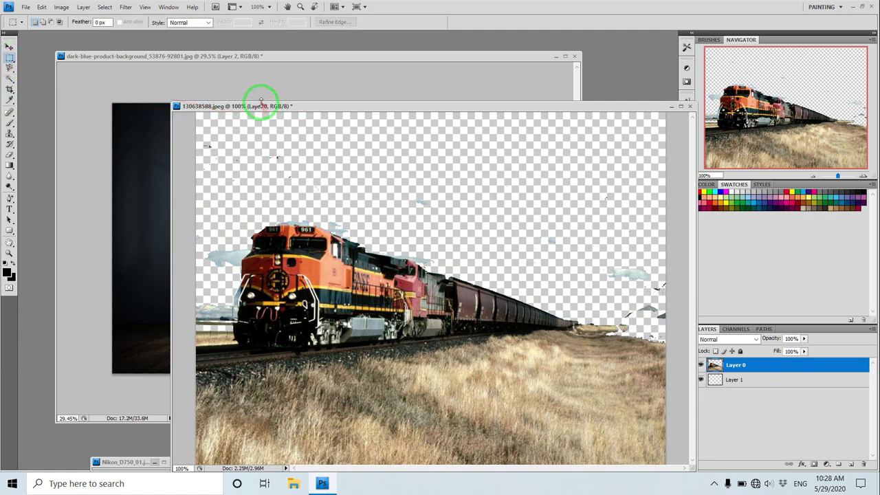
{"action": "left_click_drag", "start_coordinate": [262, 106], "coordinate": [318, 156]}
{"action": "left_click", "coordinate": [10, 46]}
{"action": "left_click_drag", "start_coordinate": [229, 159], "coordinate": [455, 111]}
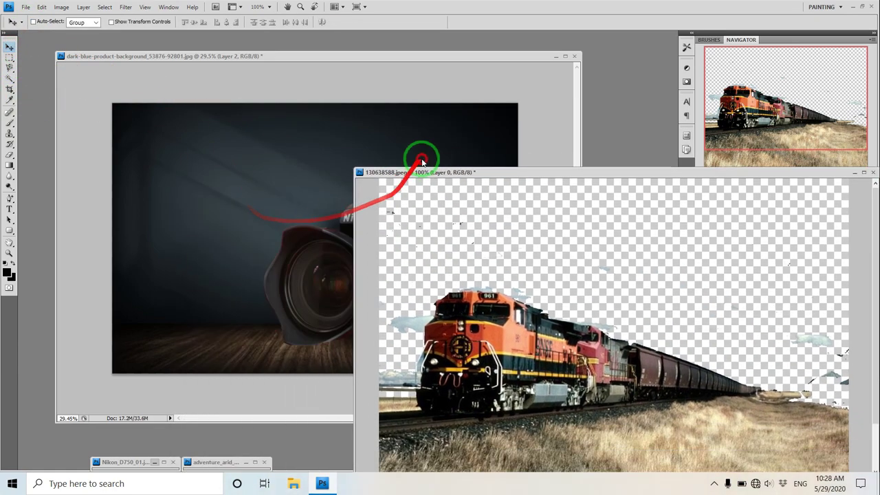
{"action": "left_click_drag", "start_coordinate": [540, 289], "coordinate": [219, 283]}
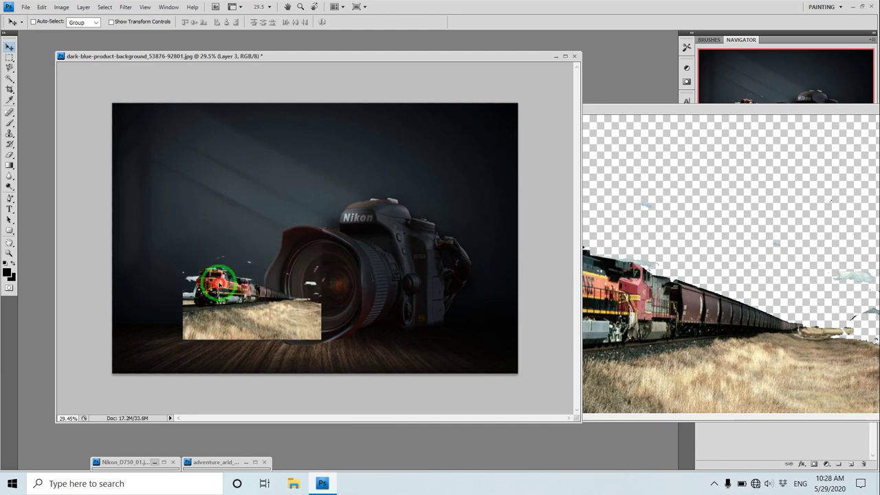
Step: Enlarge the train to about 283% and position it across the lower scene
{"action": "key", "text": "ctrl+t"}
{"action": "left_click_drag", "start_coordinate": [183, 242], "coordinate": [66, 71]}
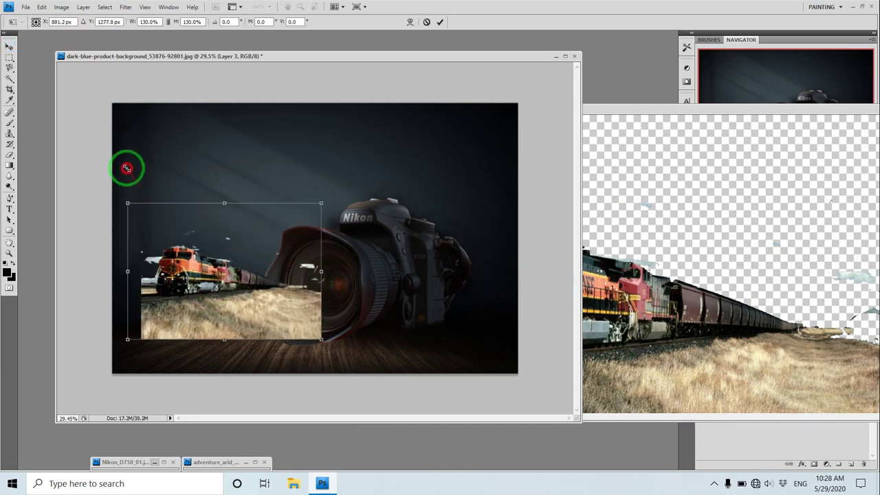
{"action": "left_click_drag", "start_coordinate": [189, 249], "coordinate": [304, 304]}
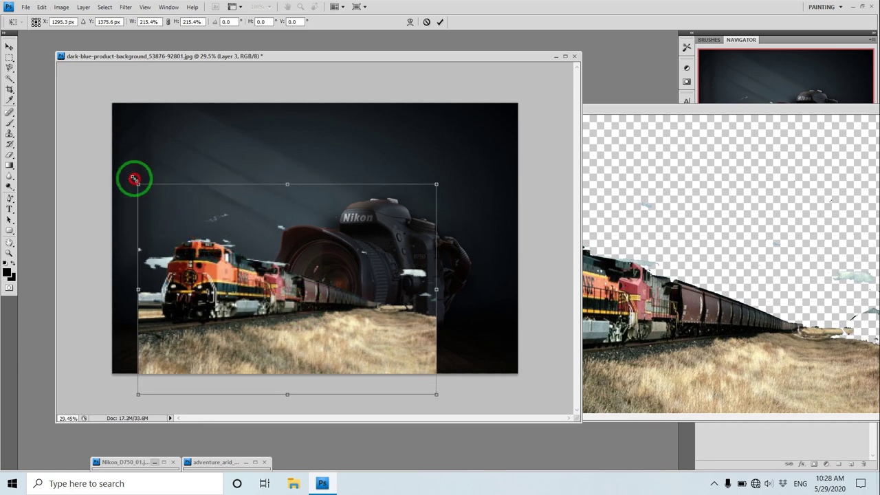
{"action": "left_click_drag", "start_coordinate": [134, 179], "coordinate": [83, 140]}
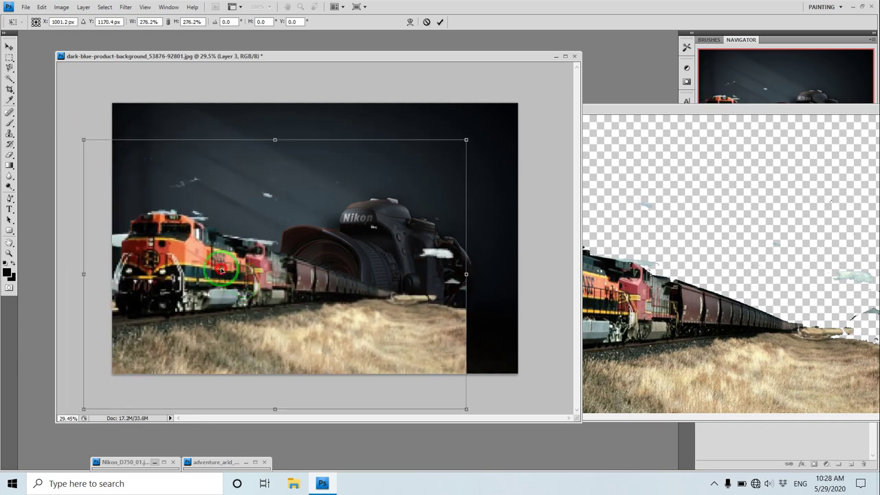
{"action": "left_click_drag", "start_coordinate": [221, 271], "coordinate": [245, 267]}
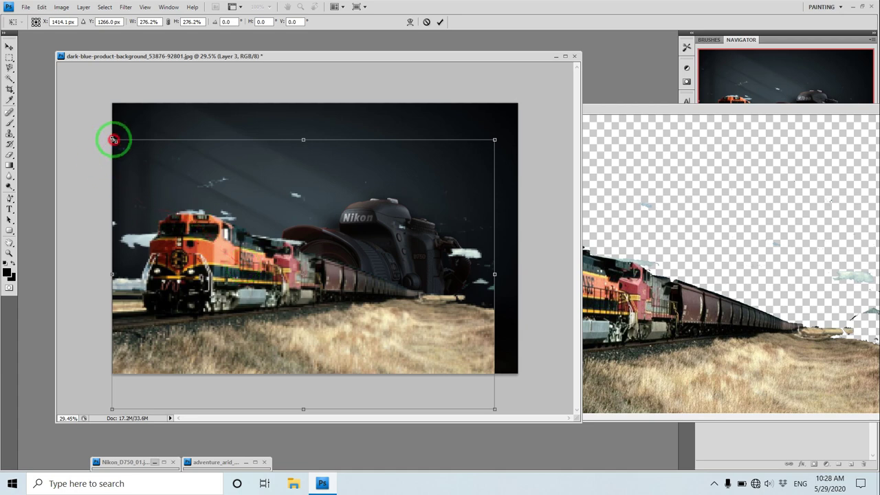
{"action": "left_click_drag", "start_coordinate": [113, 139], "coordinate": [104, 132]}
{"action": "left_click_drag", "start_coordinate": [216, 240], "coordinate": [225, 235]}
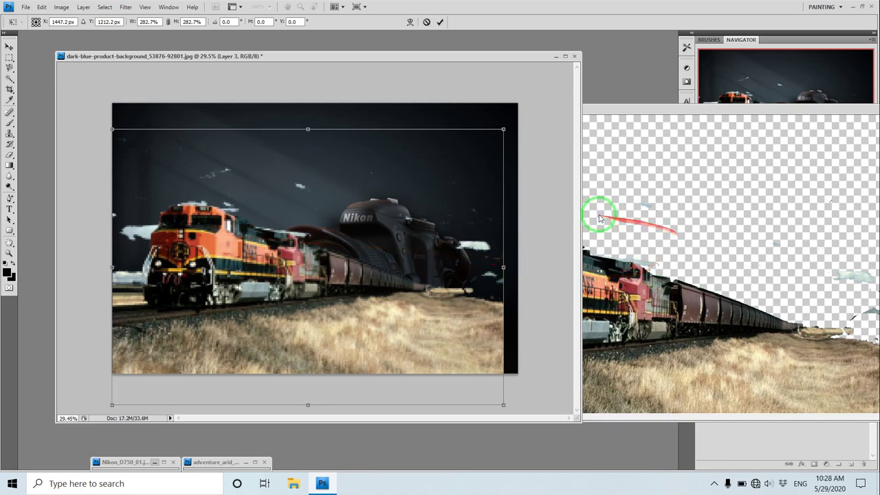
{"action": "key", "text": "Return"}
Step: Minimize the freight train photo window
{"action": "left_click", "coordinate": [720, 118]}
{"action": "left_click_drag", "start_coordinate": [719, 109], "coordinate": [550, 103]}
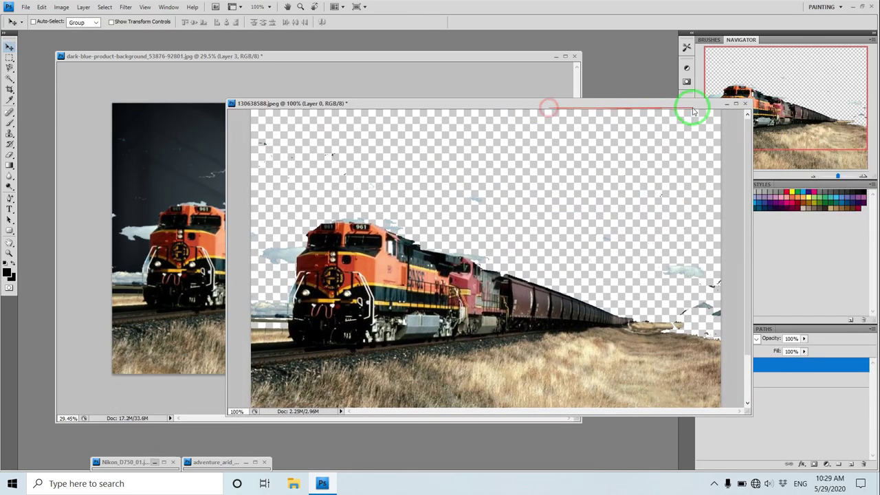
{"action": "left_click", "coordinate": [736, 103]}
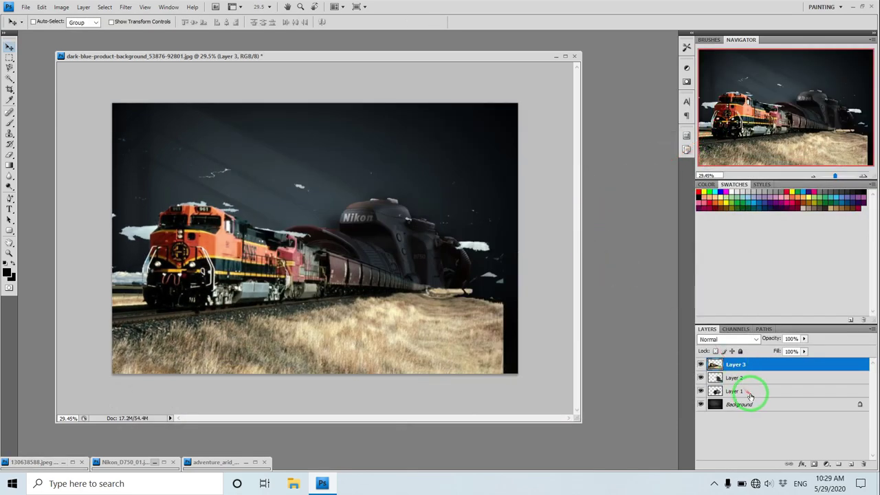
Step: Set the train layer (Layer 3) Fill to 0% and reselect camera Layer 1
{"action": "left_click", "coordinate": [746, 392]}
{"action": "left_click", "coordinate": [745, 368]}
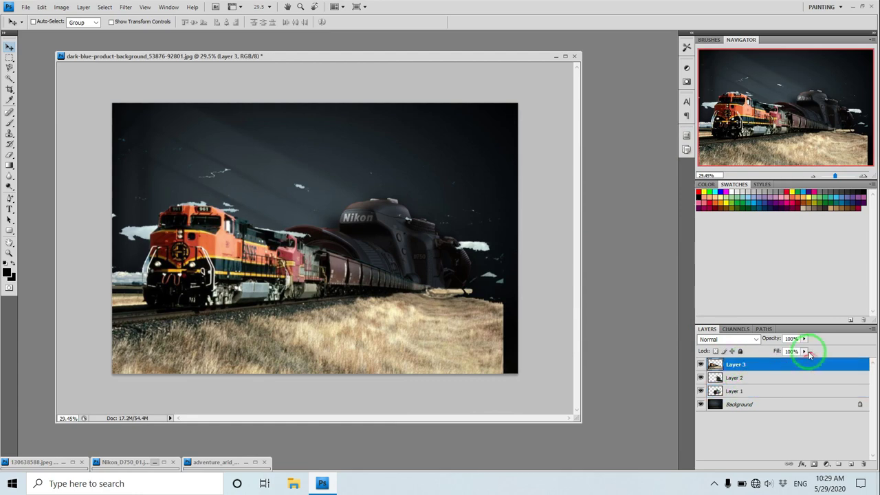
{"action": "left_click_drag", "start_coordinate": [751, 364], "coordinate": [744, 374]}
{"action": "left_click", "coordinate": [751, 390]}
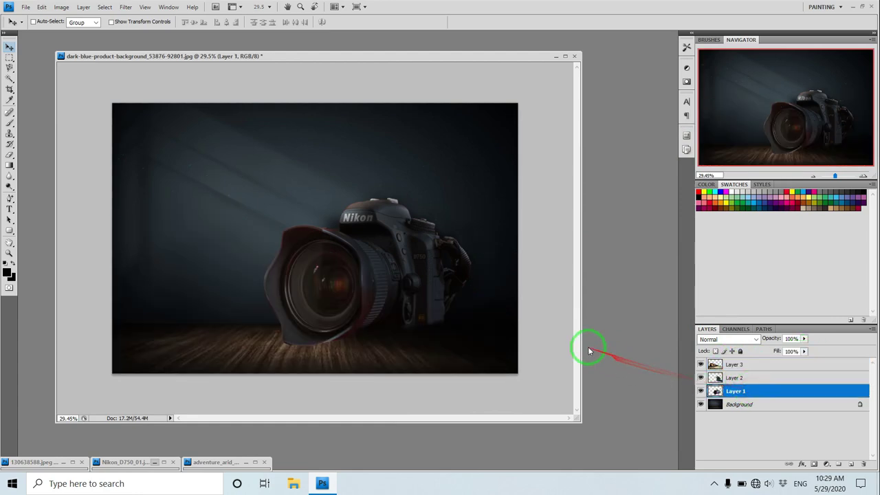
Step: Zoom in on the camera lens and trace the lens glass with a Pen path
{"action": "scroll", "coordinate": [546, 271], "scroll_direction": "up", "scroll_amount": 3}
{"action": "left_click_drag", "start_coordinate": [319, 238], "coordinate": [515, 203]}
{"action": "scroll", "coordinate": [515, 203], "scroll_direction": "up", "scroll_amount": 1}
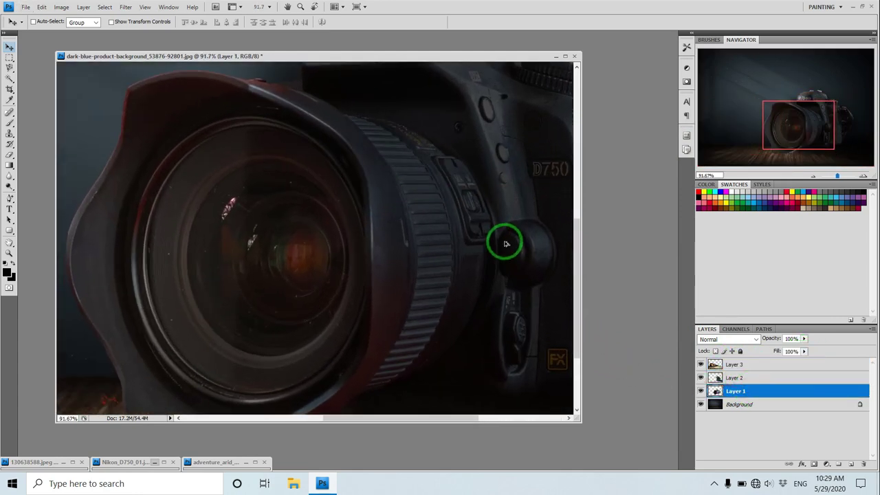
{"action": "scroll", "coordinate": [447, 210], "scroll_direction": "up", "scroll_amount": 1}
{"action": "left_click", "coordinate": [10, 198]}
{"action": "left_click", "coordinate": [43, 197]}
{"action": "left_click", "coordinate": [246, 234]}
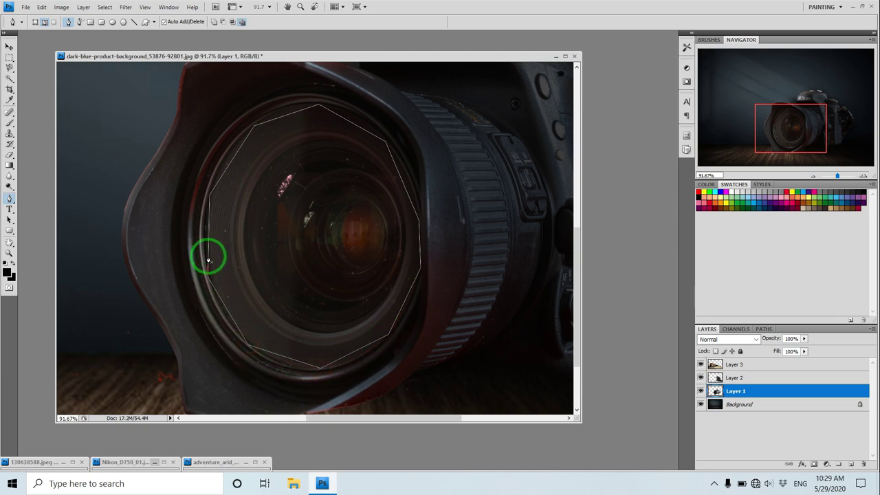
{"action": "right_click", "coordinate": [9, 198]}
{"action": "left_click", "coordinate": [55, 215]}
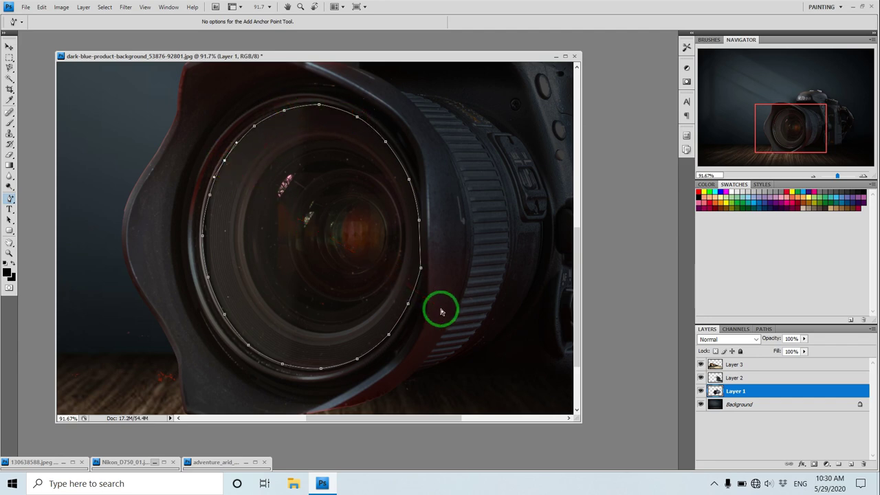
Step: Erase the lens glass on Layer 1 with a 180 px eraser at 100% flow
{"action": "left_click", "coordinate": [749, 365]}
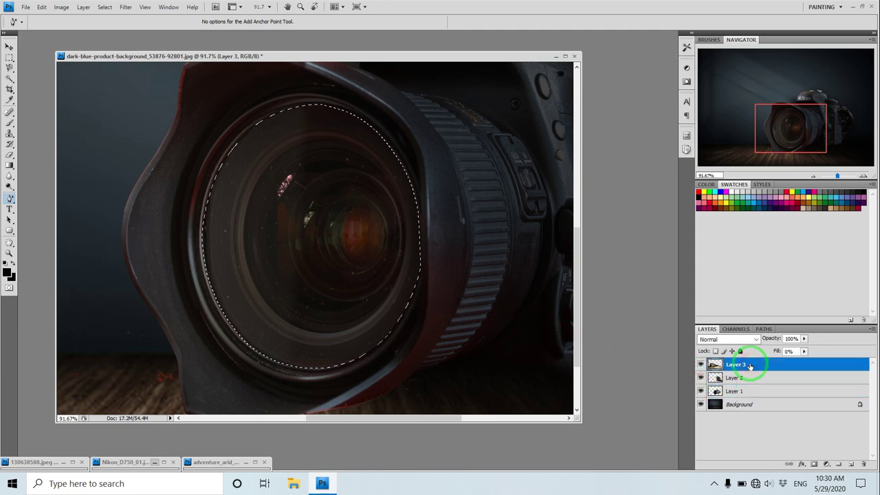
{"action": "left_click", "coordinate": [750, 390]}
{"action": "left_click", "coordinate": [9, 154]}
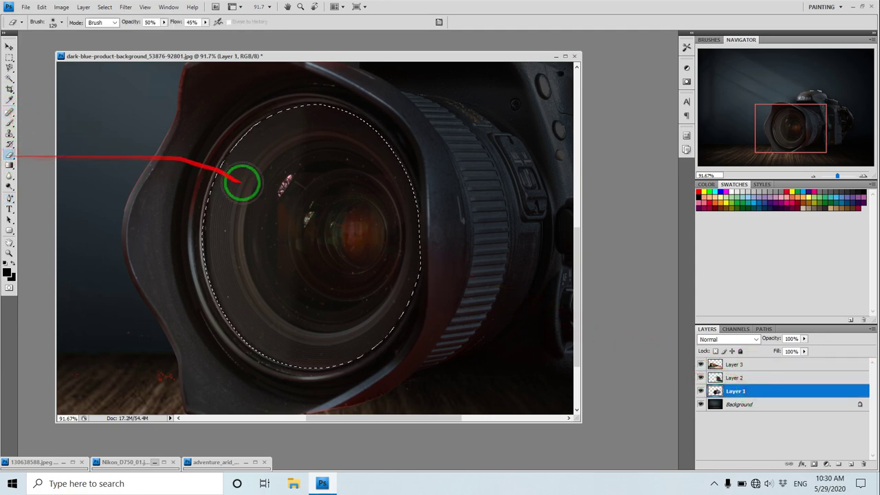
{"action": "left_click_drag", "start_coordinate": [204, 26], "coordinate": [275, 42]}
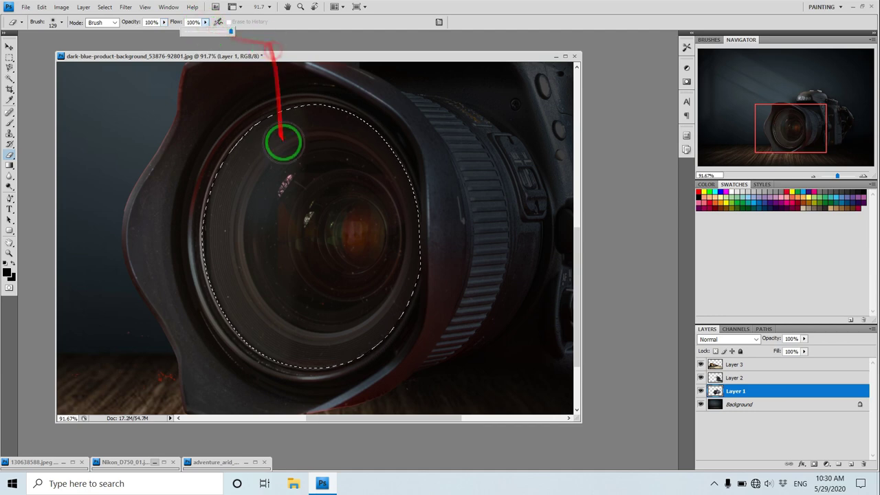
{"action": "left_click_drag", "start_coordinate": [281, 141], "coordinate": [360, 220]}
{"action": "right_click", "coordinate": [385, 206]}
{"action": "left_click_drag", "start_coordinate": [420, 189], "coordinate": [440, 189]}
{"action": "mouse_move", "coordinate": [218, 218]}
{"action": "left_mouse_down"}
{"action": "mouse_move", "coordinate": [393, 284]}
{"action": "mouse_move", "coordinate": [363, 158]}
{"action": "mouse_move", "coordinate": [269, 208]}
{"action": "mouse_move", "coordinate": [228, 141]}
{"action": "mouse_move", "coordinate": [324, 334]}
{"action": "mouse_move", "coordinate": [210, 189]}
{"action": "mouse_move", "coordinate": [397, 192]}
{"action": "mouse_move", "coordinate": [362, 313]}
{"action": "left_mouse_up"}
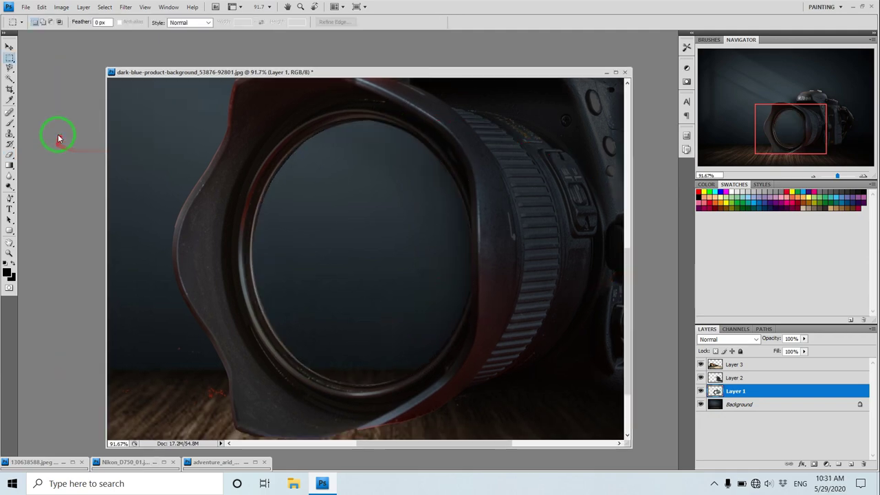
{"action": "key", "text": "ctrl+o"}
Step: Open the orange glow image and drag it into the lens document
{"action": "double_click", "coordinate": [572, 75]}
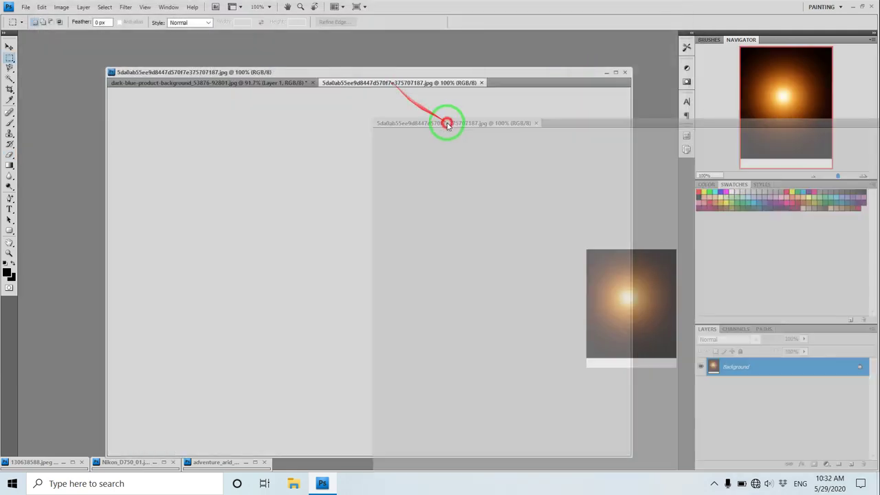
{"action": "left_click_drag", "start_coordinate": [416, 111], "coordinate": [448, 122]}
{"action": "left_click", "coordinate": [10, 45]}
{"action": "left_click_drag", "start_coordinate": [605, 287], "coordinate": [353, 220]}
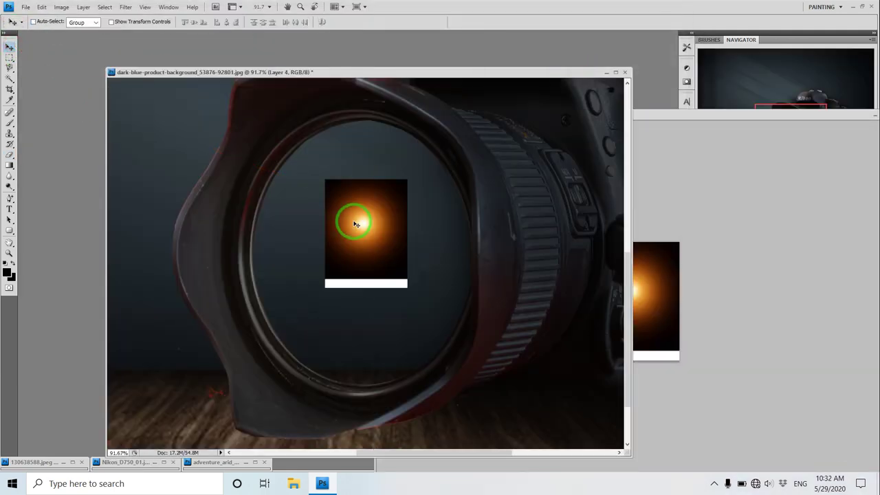
{"action": "left_click_drag", "start_coordinate": [692, 116], "coordinate": [436, 130]}
{"action": "left_click", "coordinate": [600, 123]}
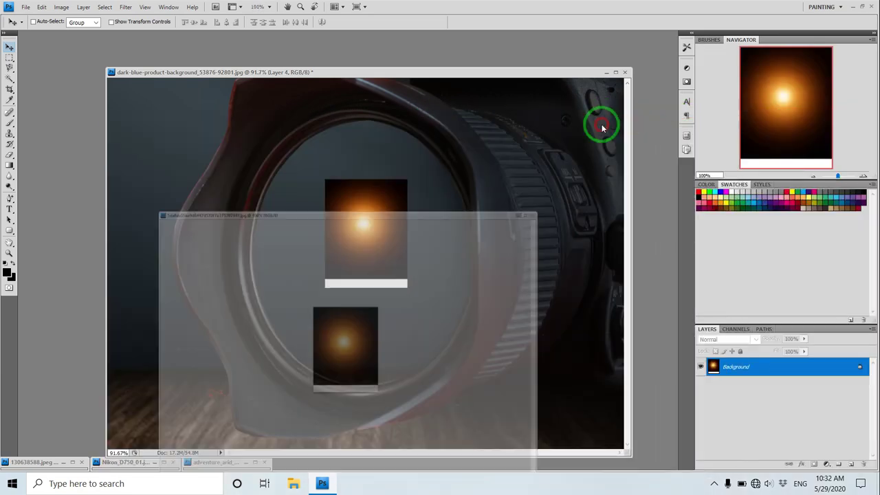
Step: Set the glow layer to Screen blend mode and erase the white strip below it
{"action": "left_click", "coordinate": [755, 342]}
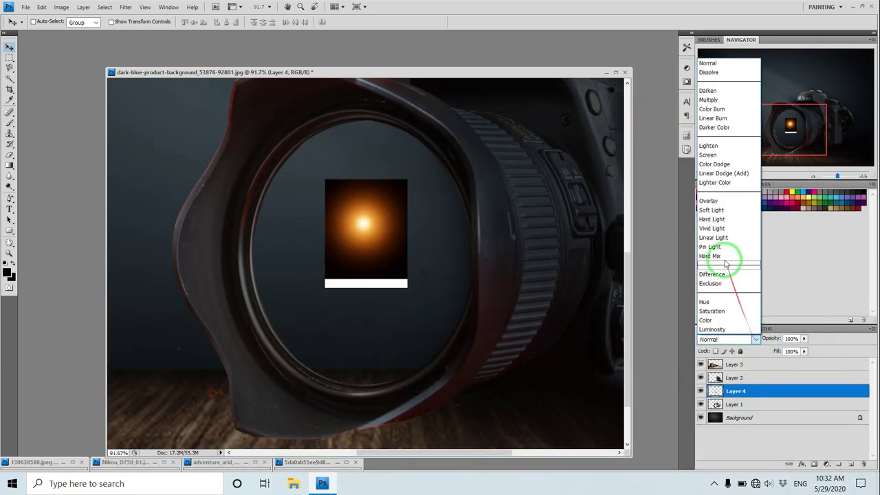
{"action": "left_click", "coordinate": [712, 147]}
{"action": "left_click", "coordinate": [764, 337]}
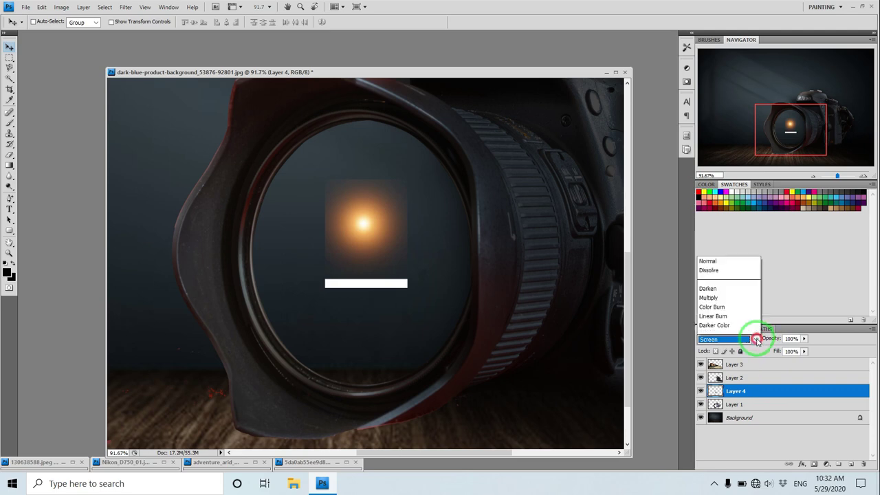
{"action": "left_click", "coordinate": [314, 198]}
{"action": "left_click", "coordinate": [8, 161]}
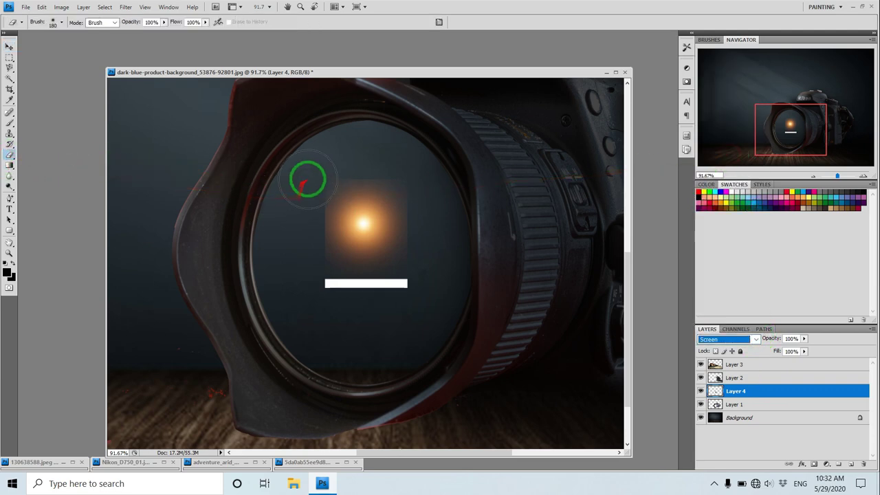
{"action": "mouse_move", "coordinate": [305, 177]}
{"action": "left_mouse_down"}
{"action": "mouse_move", "coordinate": [314, 291]}
{"action": "mouse_move", "coordinate": [429, 295]}
{"action": "mouse_move", "coordinate": [355, 304]}
{"action": "mouse_move", "coordinate": [443, 258]}
{"action": "left_mouse_up"}
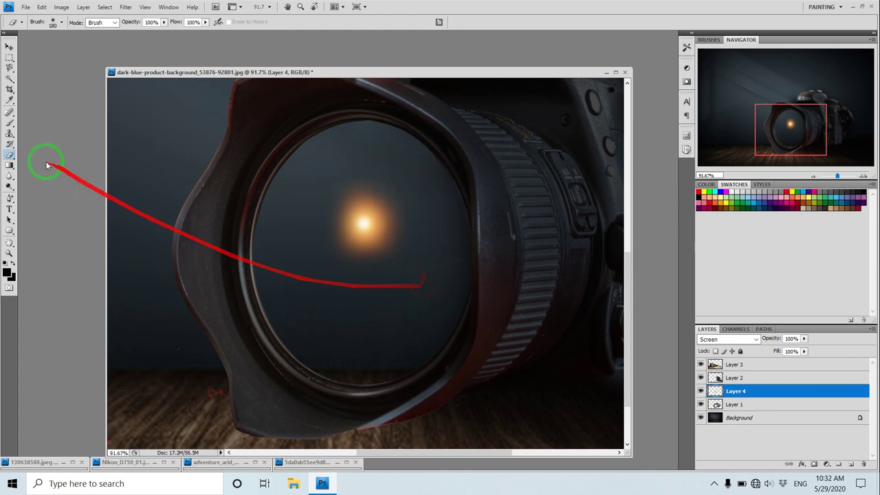
Step: Free-transform the orange glow: scale it up, tilt it and move it over the lens
{"action": "left_click", "coordinate": [9, 46]}
{"action": "key", "text": "ctrl+t"}
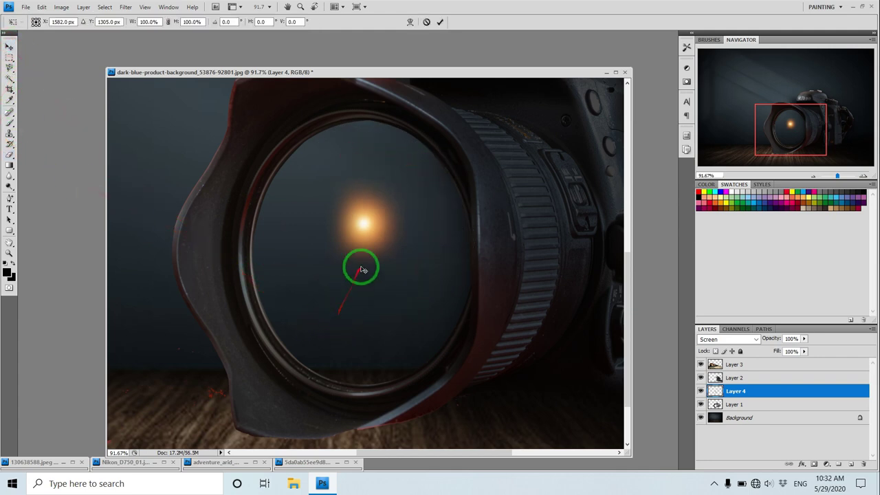
{"action": "left_click_drag", "start_coordinate": [405, 248], "coordinate": [788, 452]}
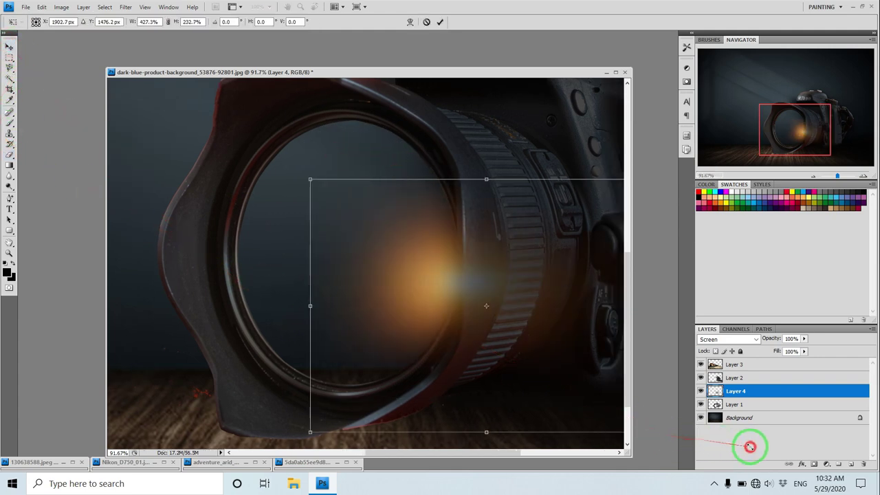
{"action": "left_click_drag", "start_coordinate": [557, 321], "coordinate": [359, 191]}
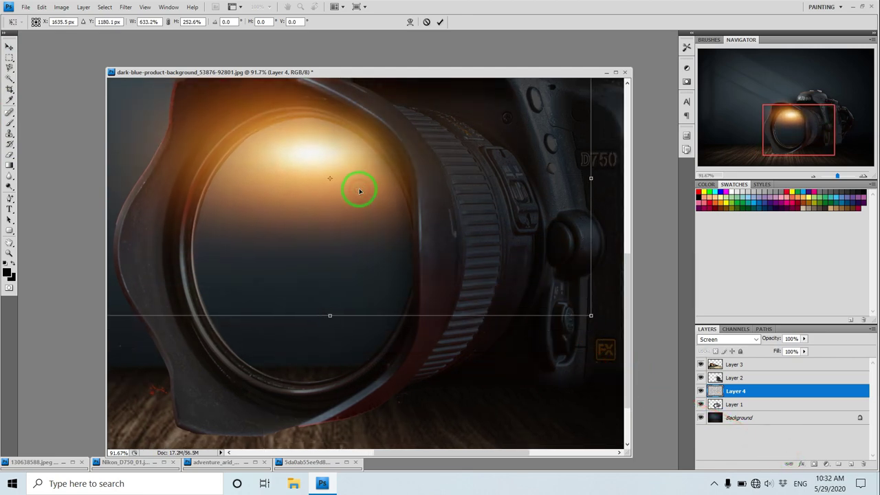
{"action": "key", "text": "ctrl+0"}
{"action": "left_click_drag", "start_coordinate": [292, 350], "coordinate": [515, 203]}
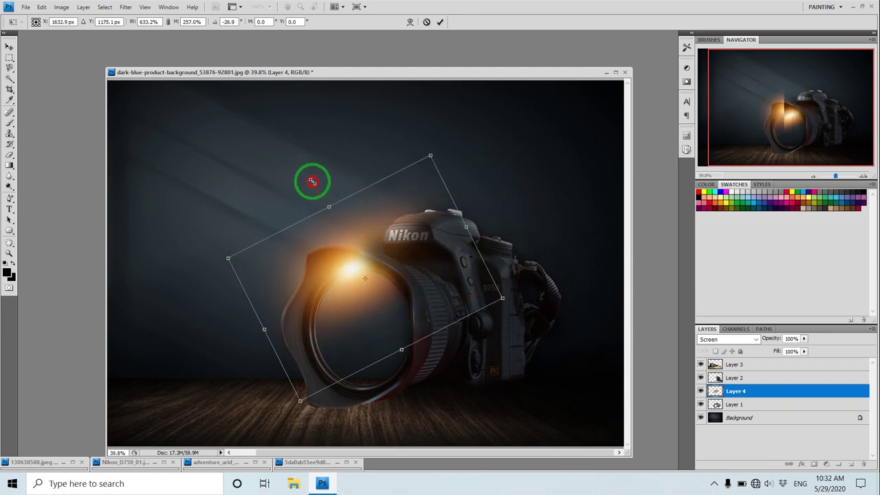
{"action": "left_click_drag", "start_coordinate": [360, 244], "coordinate": [293, 134]}
{"action": "left_click_drag", "start_coordinate": [458, 199], "coordinate": [603, 118]}
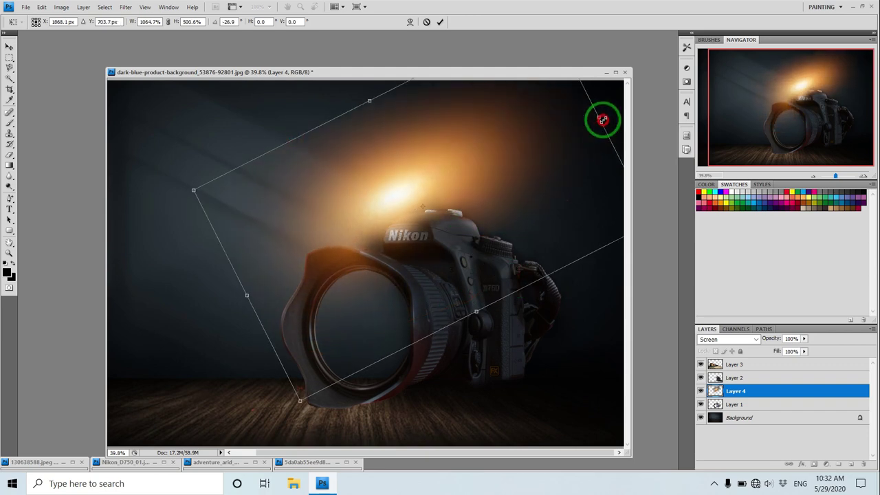
{"action": "left_click_drag", "start_coordinate": [497, 211], "coordinate": [488, 267]}
{"action": "key", "text": "Return"}
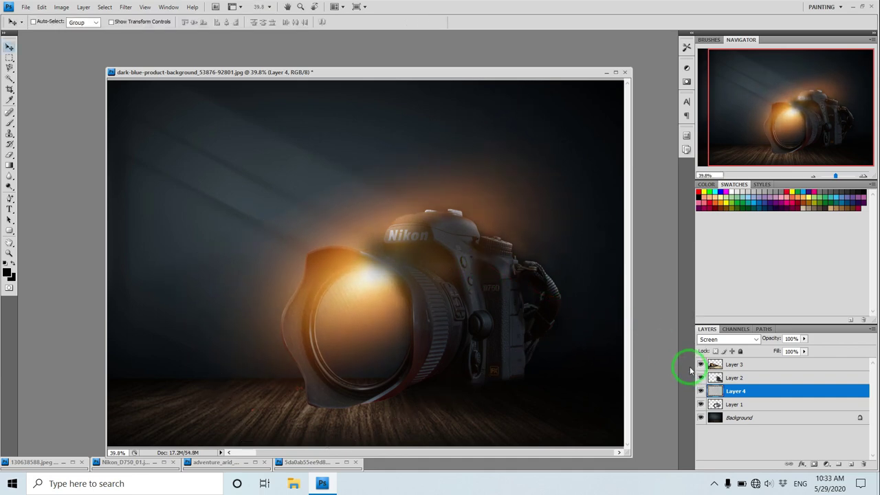
Step: Erase glow over the camera top, Nikon logo and strap with a 298 px eraser at 50% flow
{"action": "left_click", "coordinate": [11, 155]}
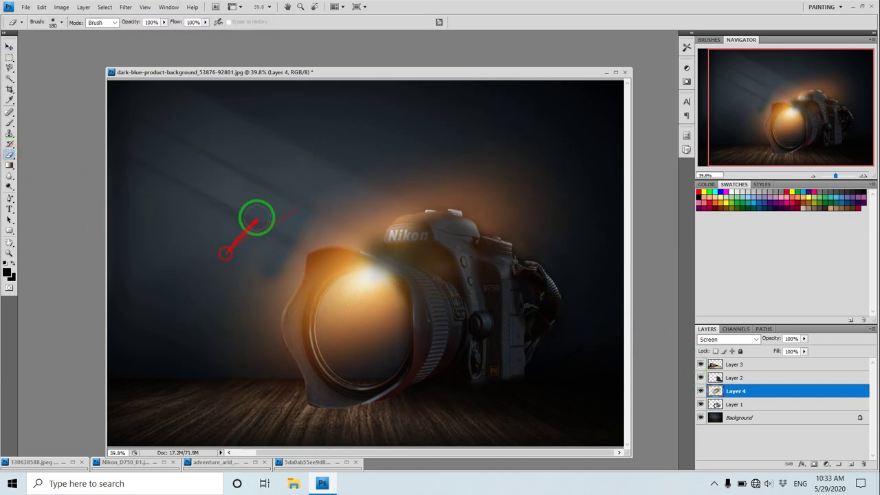
{"action": "right_click", "coordinate": [261, 211]}
{"action": "left_click", "coordinate": [484, 244]}
{"action": "mouse_move", "coordinate": [483, 244]}
{"action": "left_mouse_down"}
{"action": "mouse_move", "coordinate": [481, 177]}
{"action": "mouse_move", "coordinate": [530, 226]}
{"action": "mouse_move", "coordinate": [181, 55]}
{"action": "left_mouse_up"}
{"action": "left_click_drag", "start_coordinate": [204, 22], "coordinate": [180, 32]}
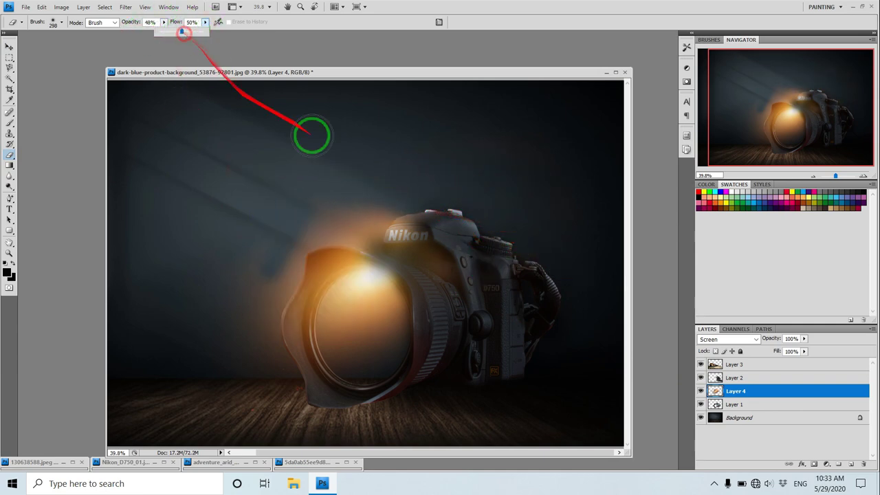
{"action": "mouse_move", "coordinate": [378, 219]}
{"action": "left_mouse_down"}
{"action": "mouse_move", "coordinate": [407, 245]}
{"action": "mouse_move", "coordinate": [421, 237]}
{"action": "left_mouse_up"}
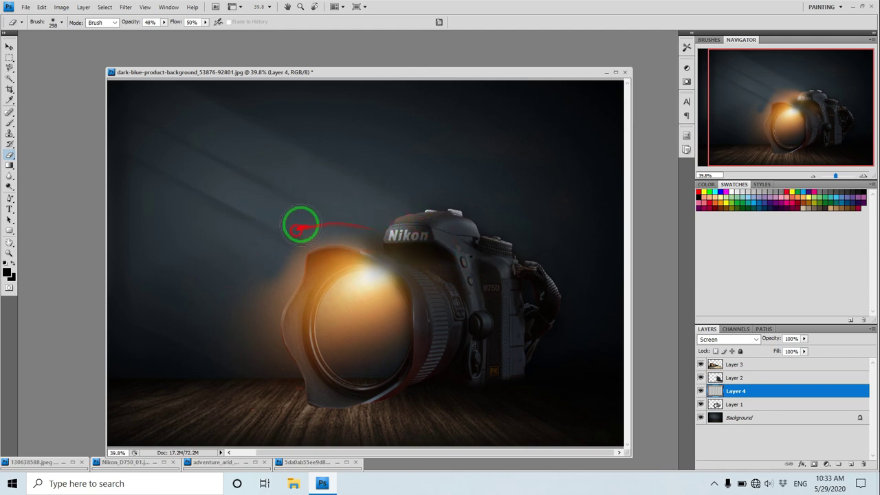
{"action": "mouse_move", "coordinate": [321, 213]}
{"action": "left_mouse_down"}
{"action": "mouse_move", "coordinate": [373, 216]}
{"action": "mouse_move", "coordinate": [481, 245]}
{"action": "mouse_move", "coordinate": [645, 374]}
{"action": "left_mouse_up"}
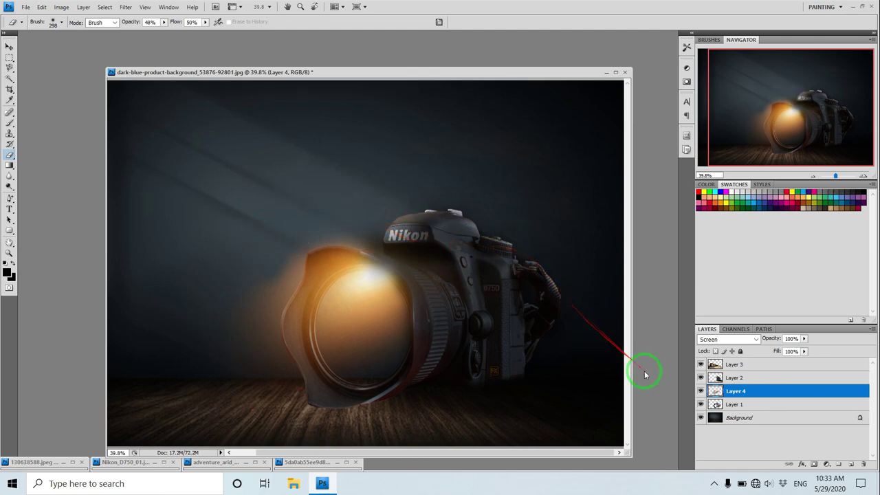
{"action": "left_click", "coordinate": [728, 406]}
{"action": "right_click", "coordinate": [216, 178]}
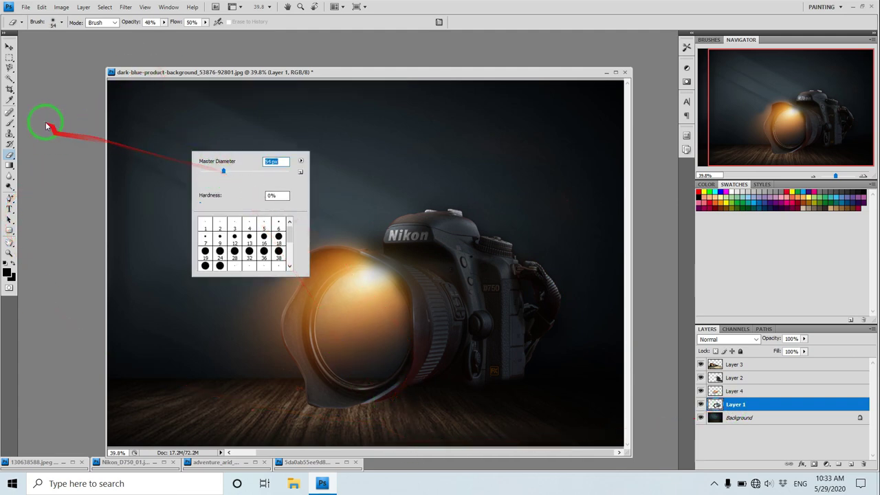
{"action": "left_click", "coordinate": [10, 46]}
{"action": "scroll", "coordinate": [329, 249], "scroll_direction": "down", "scroll_amount": 2}
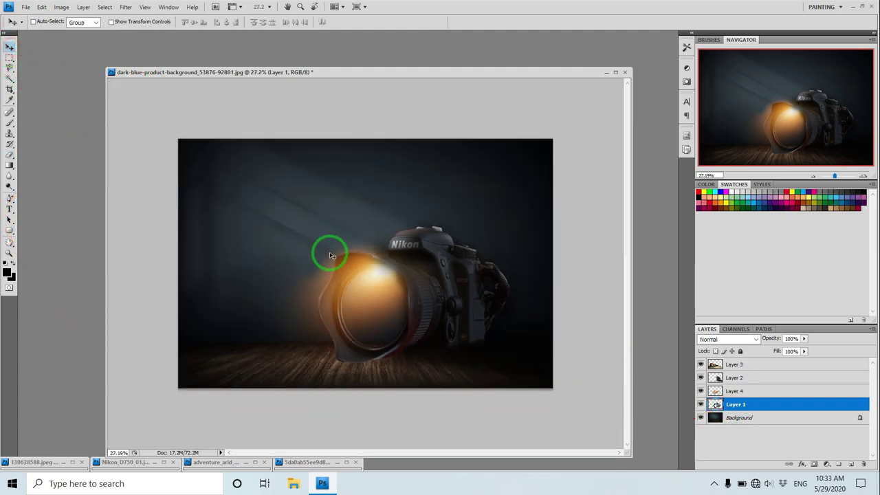
Step: Drop a second train copy into the scene, scaled to 247% near the lens
{"action": "left_click", "coordinate": [65, 462]}
{"action": "mouse_move", "coordinate": [132, 129]}
{"action": "left_mouse_down"}
{"action": "mouse_move", "coordinate": [197, 255]}
{"action": "mouse_move", "coordinate": [295, 305]}
{"action": "left_mouse_up"}
{"action": "key", "text": "ctrl+t"}
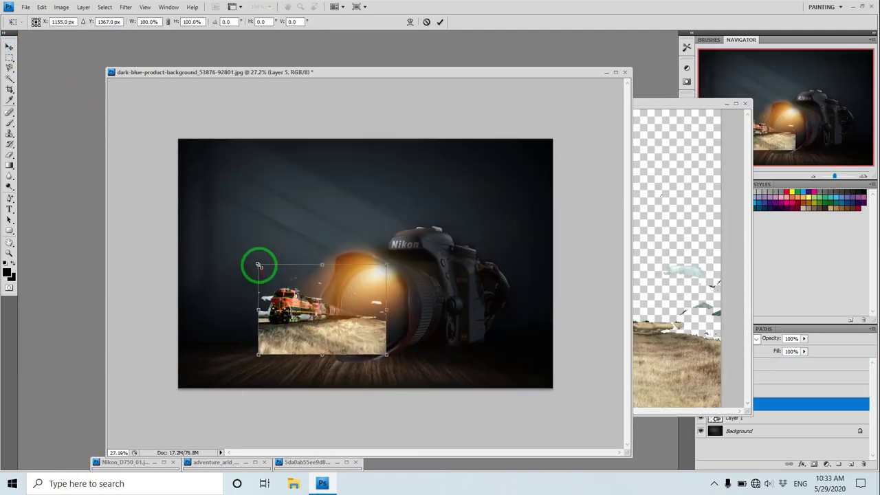
{"action": "left_click_drag", "start_coordinate": [259, 266], "coordinate": [102, 84]}
{"action": "mouse_move", "coordinate": [267, 263]}
{"action": "left_mouse_down"}
{"action": "mouse_move", "coordinate": [328, 303]}
{"action": "mouse_move", "coordinate": [342, 286]}
{"action": "left_mouse_up"}
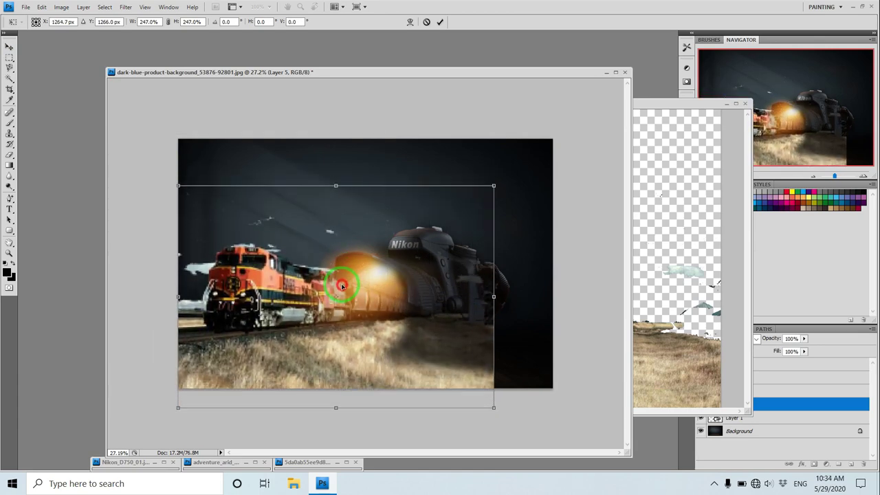
{"action": "key", "text": "Return"}
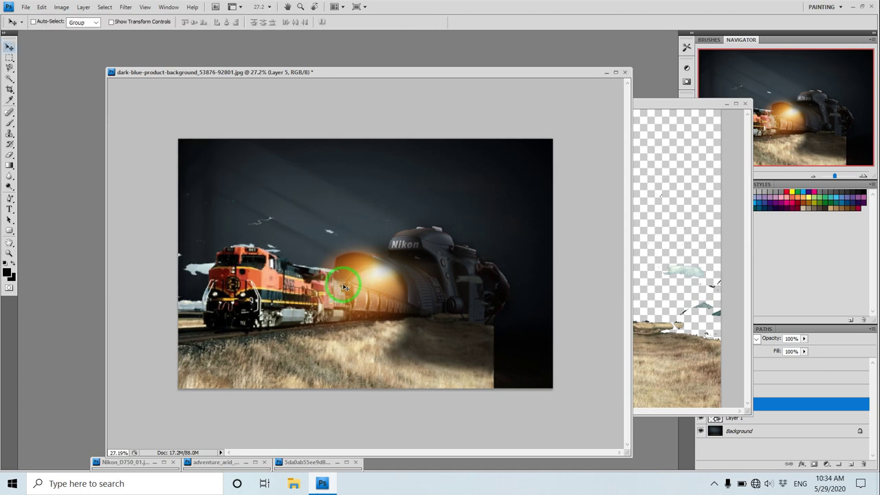
Step: Erase the train over the camera base with a 422 px eraser, then hide Layer 5
{"action": "left_click", "coordinate": [9, 156]}
{"action": "right_click", "coordinate": [396, 256]}
{"action": "left_click_drag", "start_coordinate": [412, 275], "coordinate": [481, 277]}
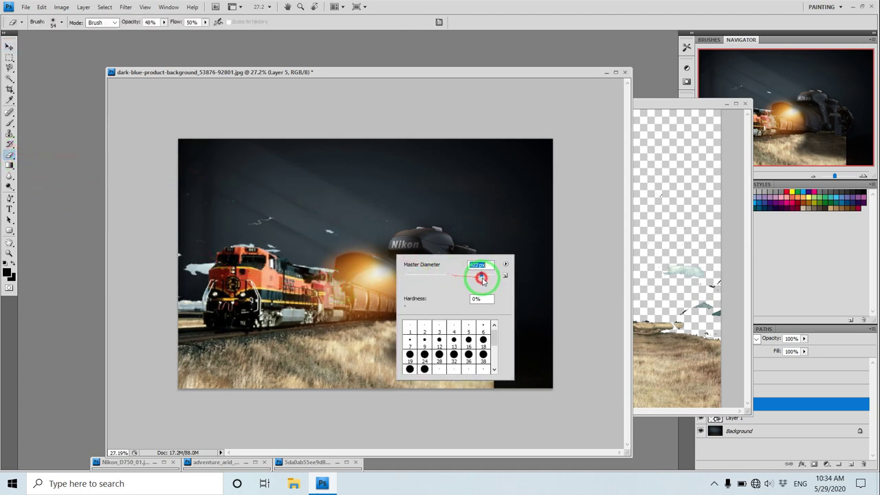
{"action": "key", "text": "Return"}
{"action": "left_click", "coordinate": [708, 98]}
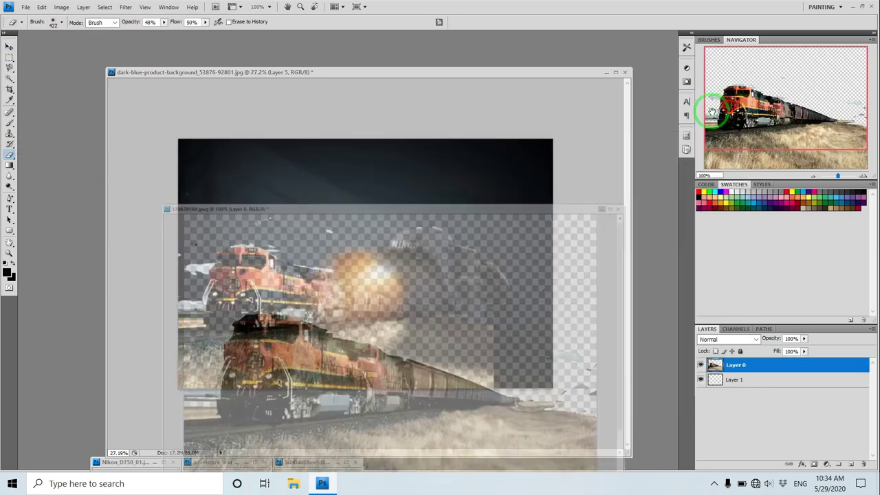
{"action": "mouse_move", "coordinate": [489, 351]}
{"action": "left_mouse_down"}
{"action": "mouse_move", "coordinate": [433, 337]}
{"action": "mouse_move", "coordinate": [491, 378]}
{"action": "mouse_move", "coordinate": [460, 370]}
{"action": "mouse_move", "coordinate": [421, 285]}
{"action": "left_mouse_up"}
{"action": "left_click", "coordinate": [701, 405]}
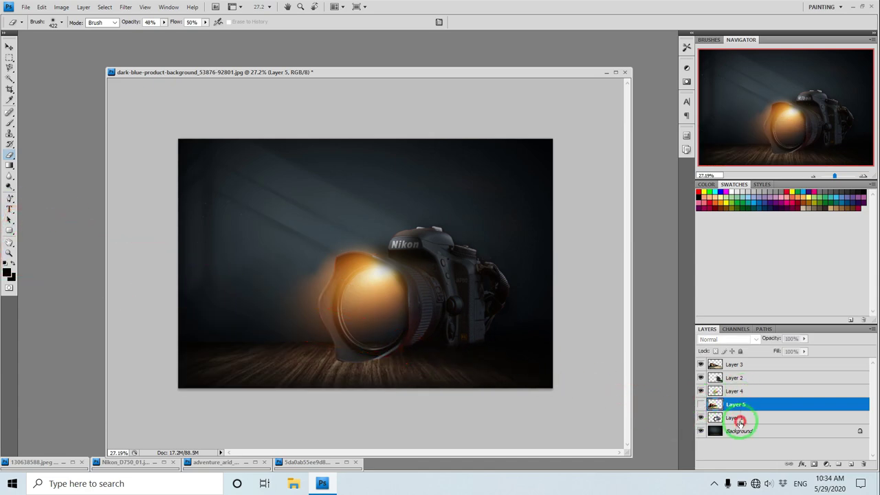
Step: Trace a Pen path around the lens barrel on Layer 1, then show and select Layer 5
{"action": "left_click", "coordinate": [739, 421]}
{"action": "scroll", "coordinate": [571, 399], "scroll_direction": "up", "scroll_amount": 2}
{"action": "scroll", "coordinate": [571, 399], "scroll_direction": "up", "scroll_amount": 2}
{"action": "left_click_drag", "start_coordinate": [10, 198], "coordinate": [57, 199]}
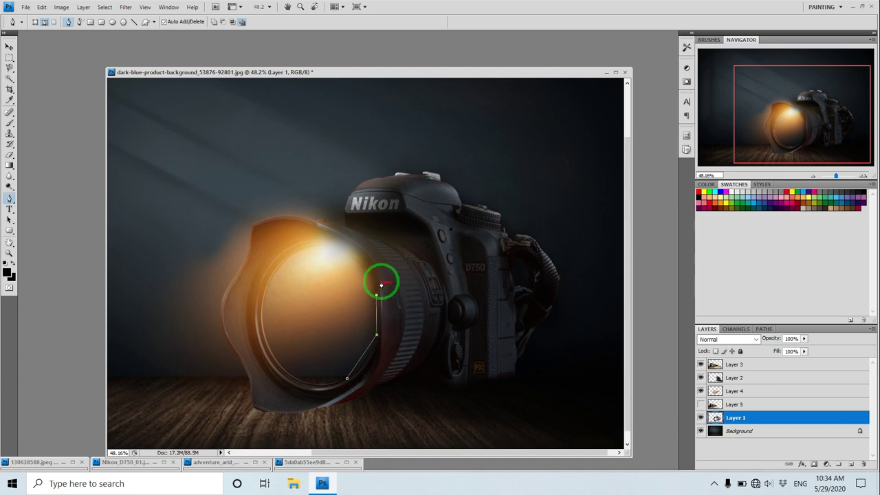
{"action": "left_click", "coordinate": [386, 411]}
{"action": "left_click_drag", "start_coordinate": [341, 403], "coordinate": [340, 389]}
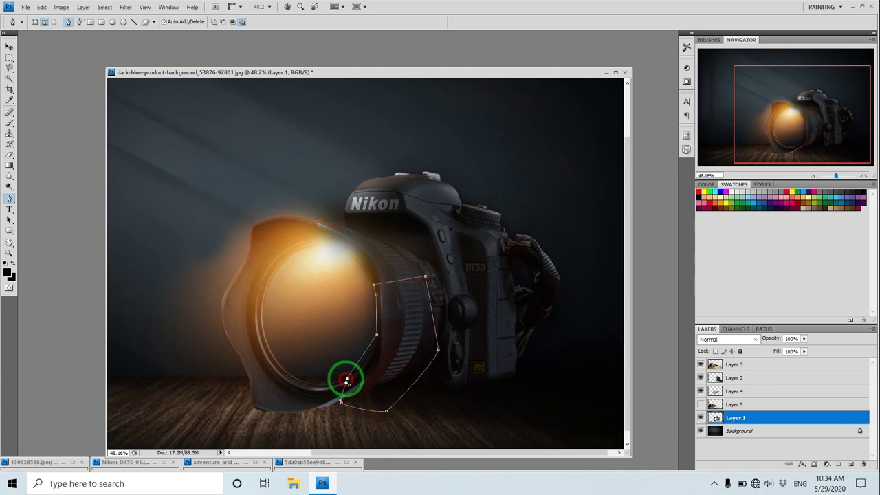
{"action": "left_click_drag", "start_coordinate": [10, 198], "coordinate": [55, 214]}
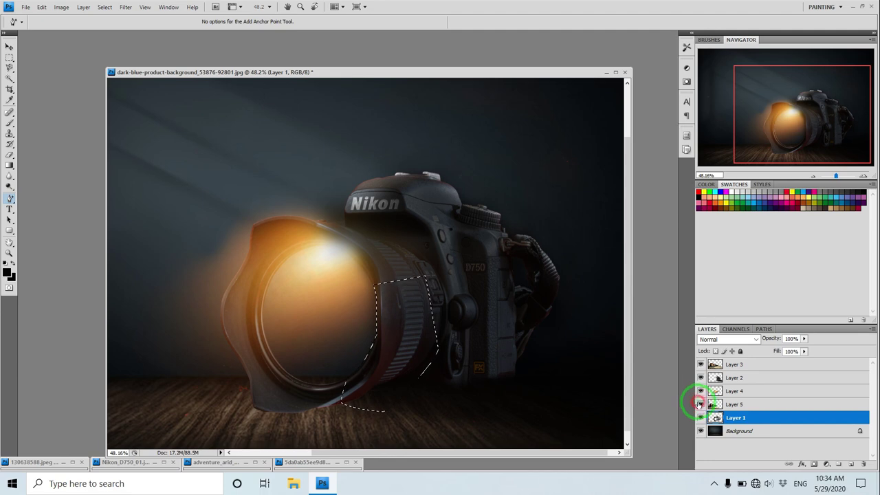
{"action": "left_click", "coordinate": [700, 405]}
{"action": "left_click", "coordinate": [736, 405]}
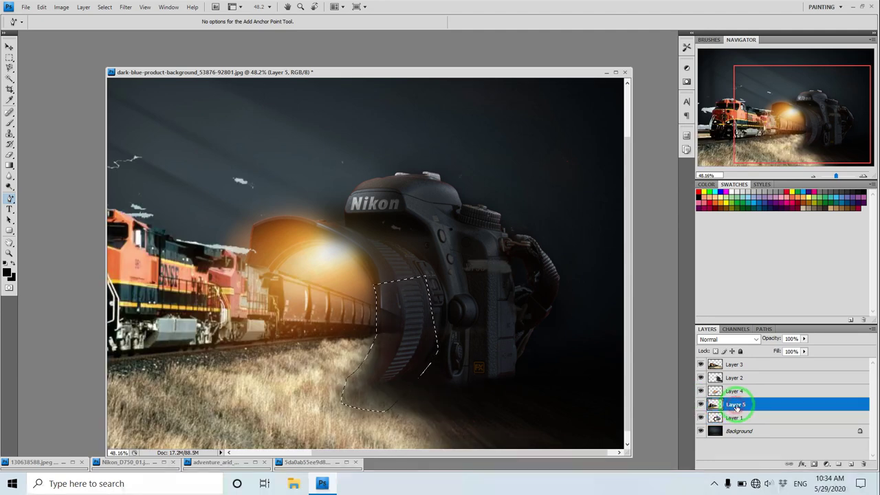
Step: Erase the train inside the lens-barrel selection, deselect and zoom out
{"action": "left_click", "coordinate": [9, 157]}
{"action": "mouse_move", "coordinate": [417, 321]}
{"action": "left_mouse_down"}
{"action": "mouse_move", "coordinate": [397, 348]}
{"action": "mouse_move", "coordinate": [394, 314]}
{"action": "mouse_move", "coordinate": [392, 357]}
{"action": "mouse_move", "coordinate": [417, 350]}
{"action": "mouse_move", "coordinate": [423, 310]}
{"action": "left_mouse_up"}
{"action": "left_click", "coordinate": [9, 57]}
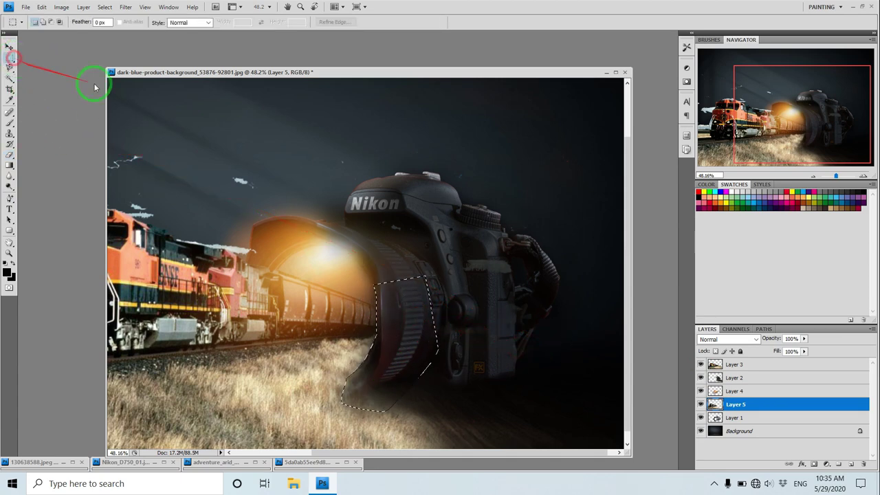
{"action": "key", "text": "ctrl+minus"}
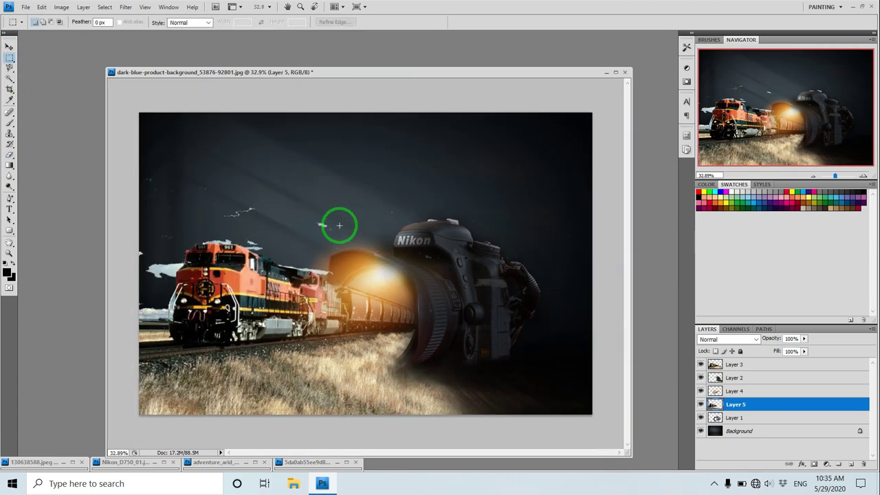
Step: Erase the white specks near the sky's left edge at 100% eraser flow
{"action": "left_click", "coordinate": [14, 155]}
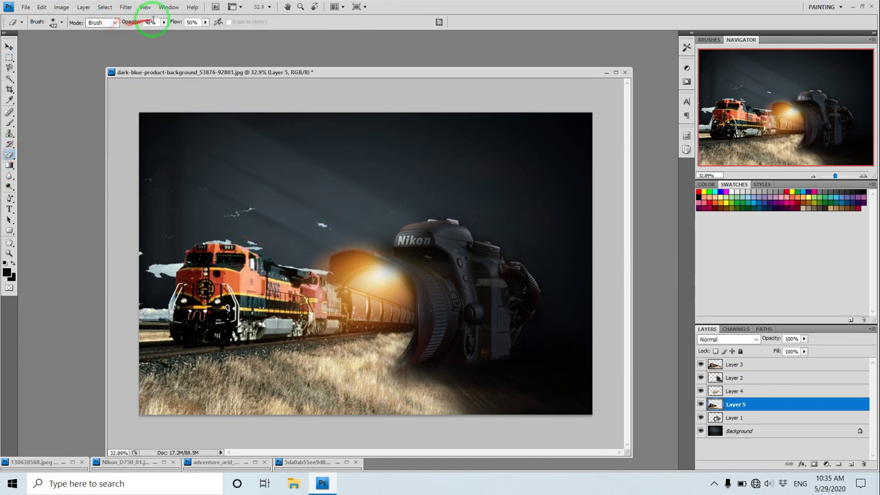
{"action": "left_click_drag", "start_coordinate": [204, 26], "coordinate": [355, 209]}
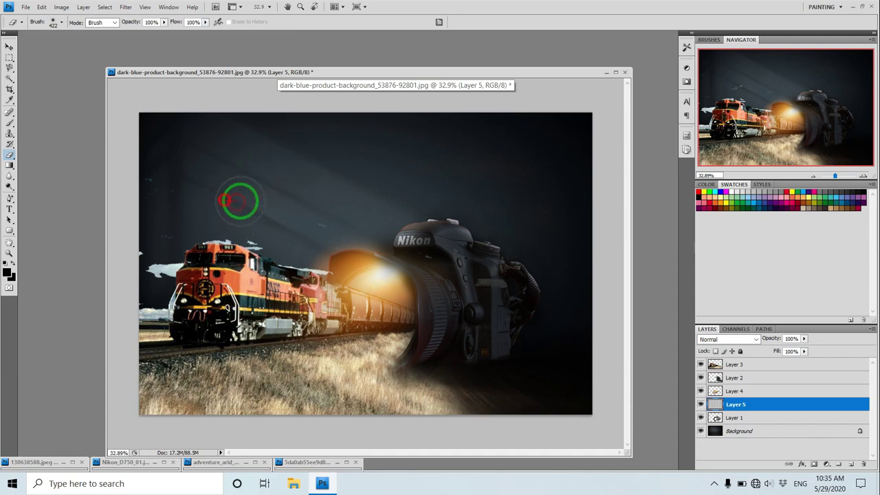
{"action": "left_click_drag", "start_coordinate": [234, 200], "coordinate": [141, 264]}
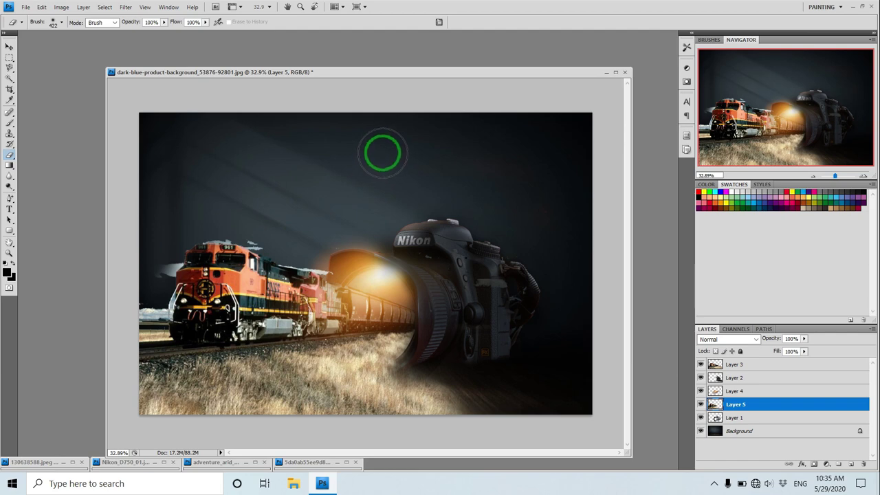
{"action": "left_click", "coordinate": [10, 46]}
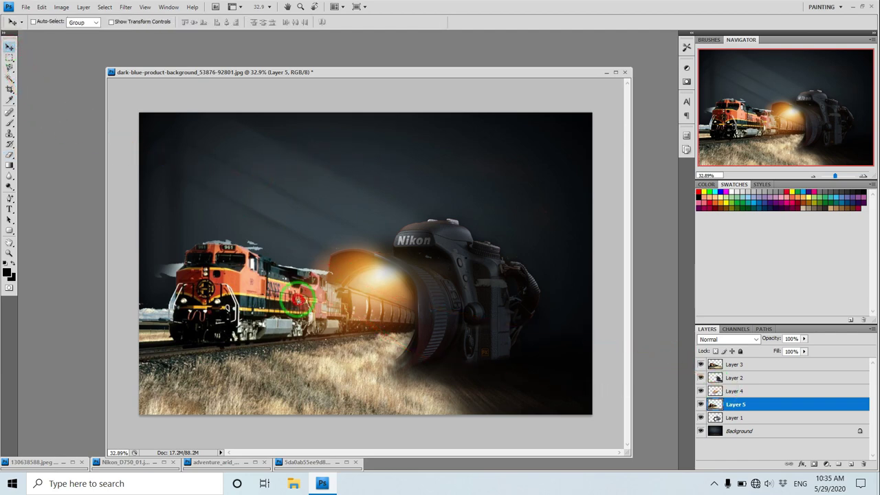
Step: Free-transform Layer 5's train to about 116%, shift it right, and apply
{"action": "left_click_drag", "start_coordinate": [298, 301], "coordinate": [311, 311]}
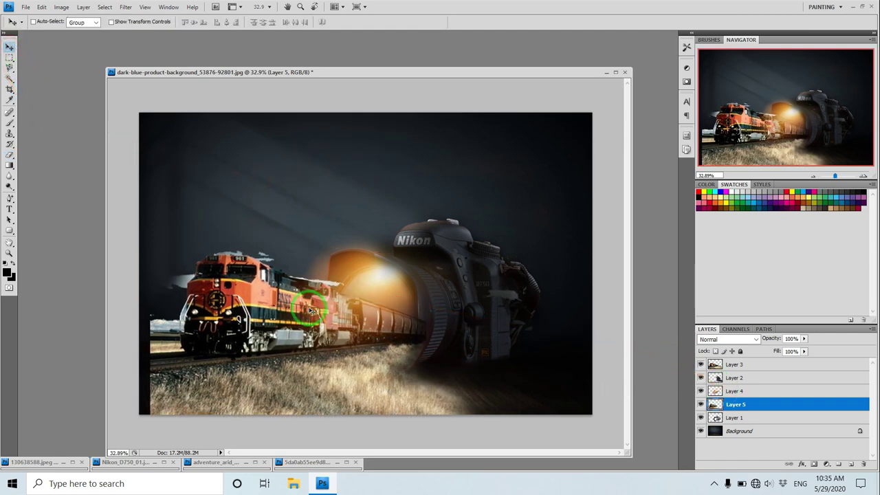
{"action": "key", "text": "ctrl+t"}
{"action": "left_click_drag", "start_coordinate": [151, 181], "coordinate": [113, 149]}
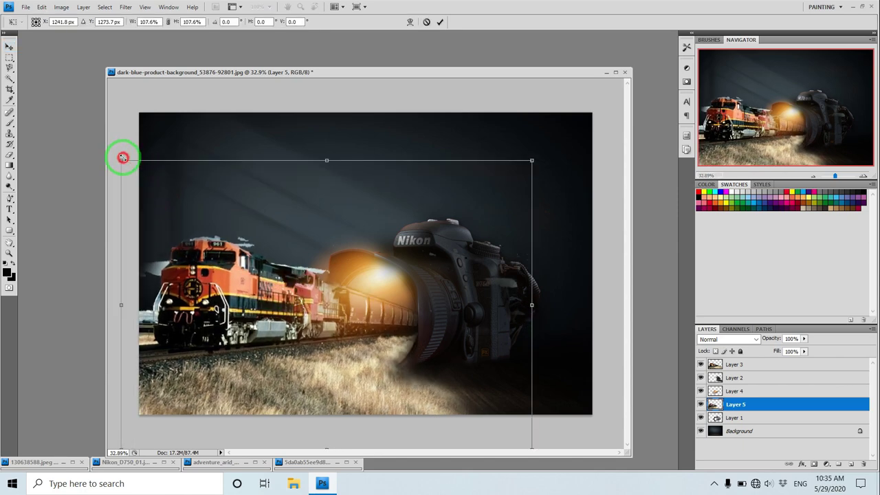
{"action": "left_click_drag", "start_coordinate": [238, 272], "coordinate": [262, 272]}
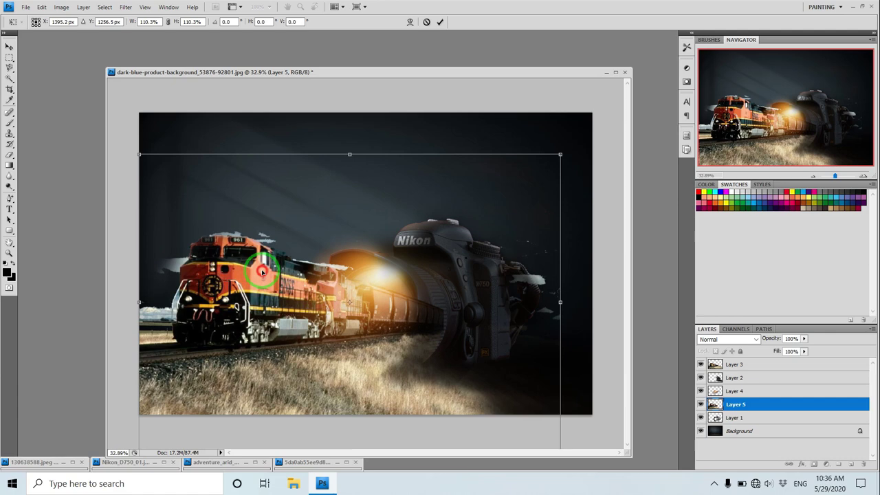
{"action": "scroll", "coordinate": [216, 223], "scroll_direction": "down", "scroll_amount": 1}
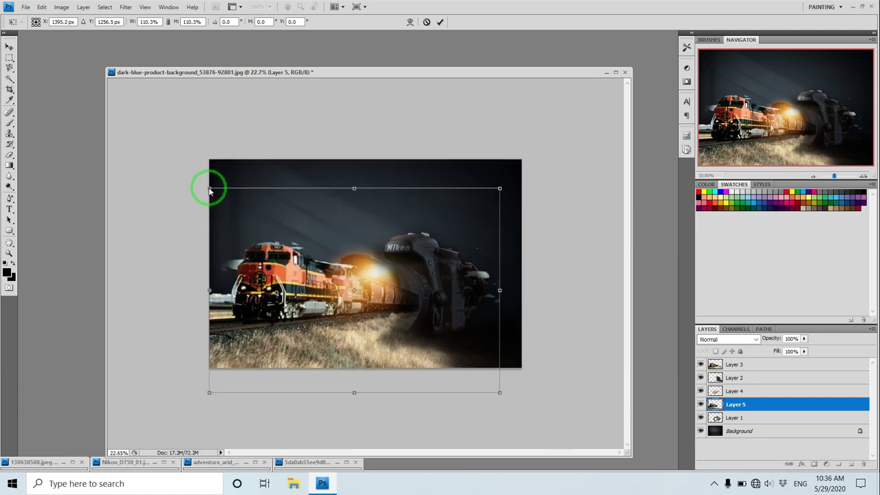
{"action": "left_click_drag", "start_coordinate": [210, 189], "coordinate": [198, 182]}
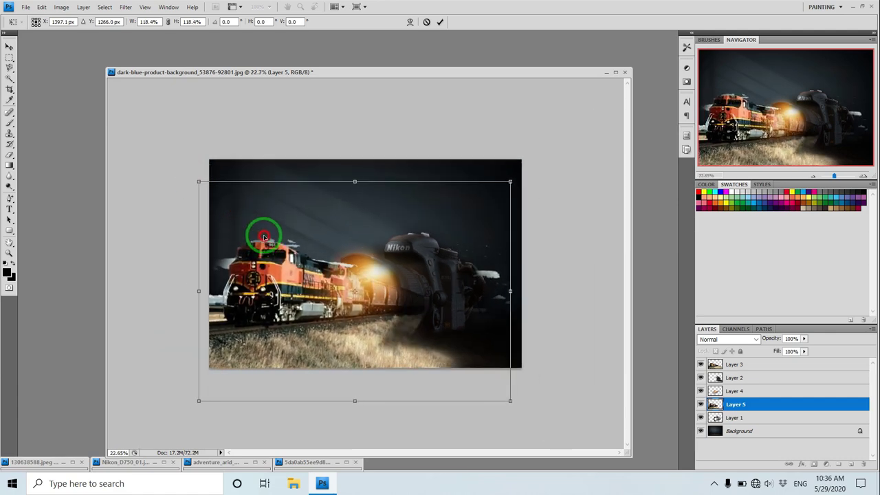
{"action": "key", "text": "shift+Right"}
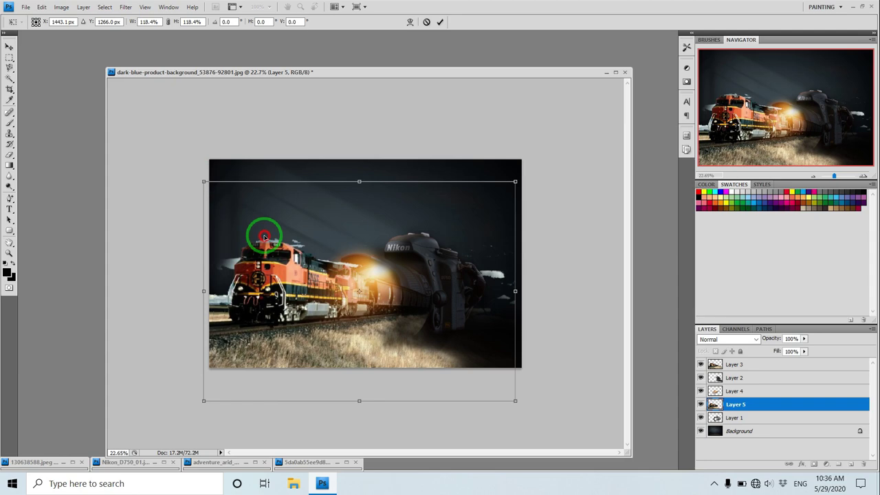
{"action": "left_click_drag", "start_coordinate": [264, 237], "coordinate": [266, 235]}
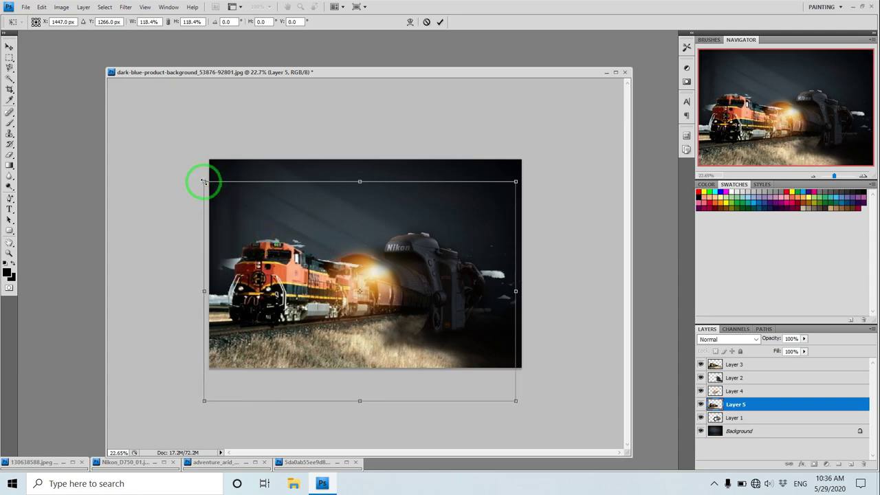
{"action": "left_click_drag", "start_coordinate": [203, 181], "coordinate": [207, 186]}
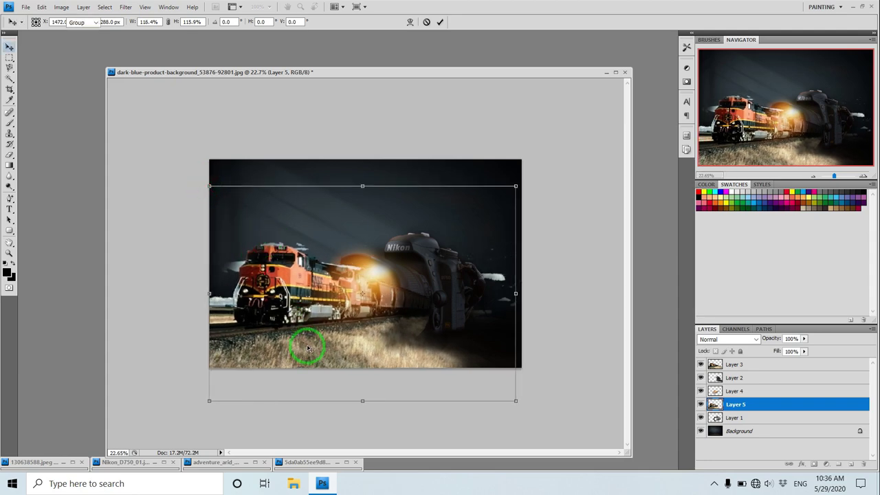
{"action": "double_click", "coordinate": [330, 356]}
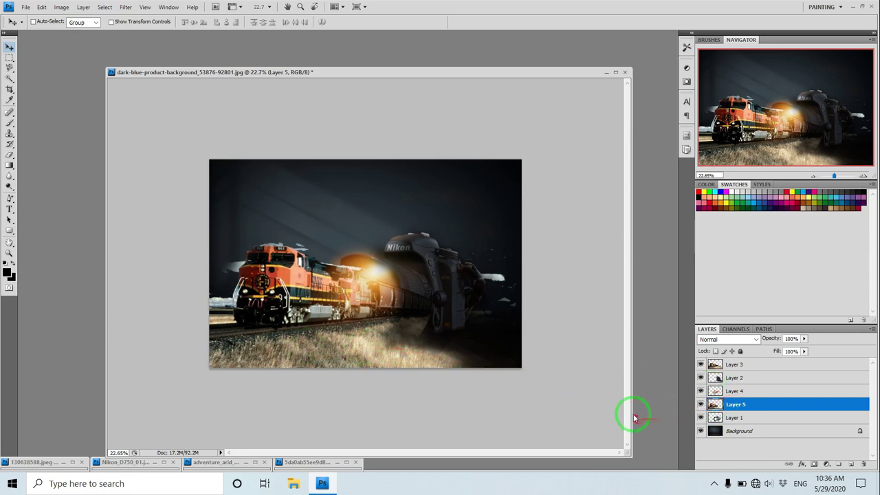
{"action": "scroll", "coordinate": [634, 414], "scroll_direction": "up", "scroll_amount": 2}
Step: Select camera Layer 1, hide the train layer, and zoom in on the lens
{"action": "left_click", "coordinate": [735, 417]}
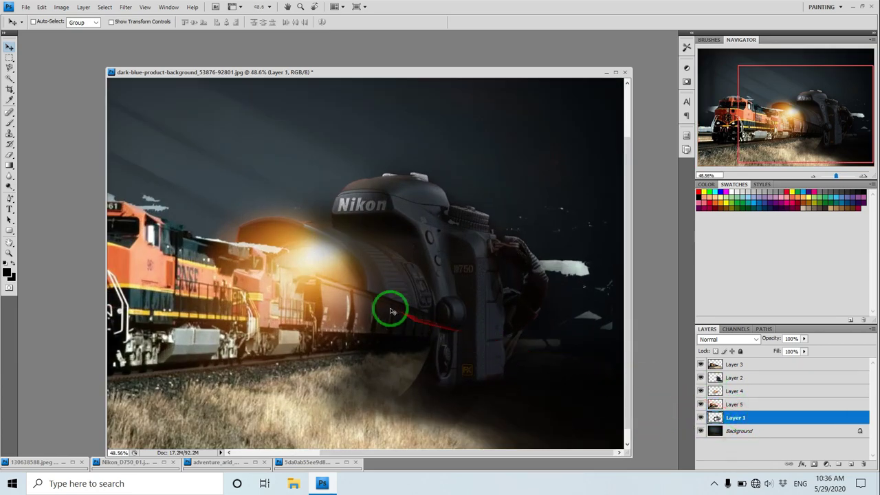
{"action": "left_click", "coordinate": [700, 404]}
{"action": "scroll", "coordinate": [446, 355], "scroll_direction": "up", "scroll_amount": 1}
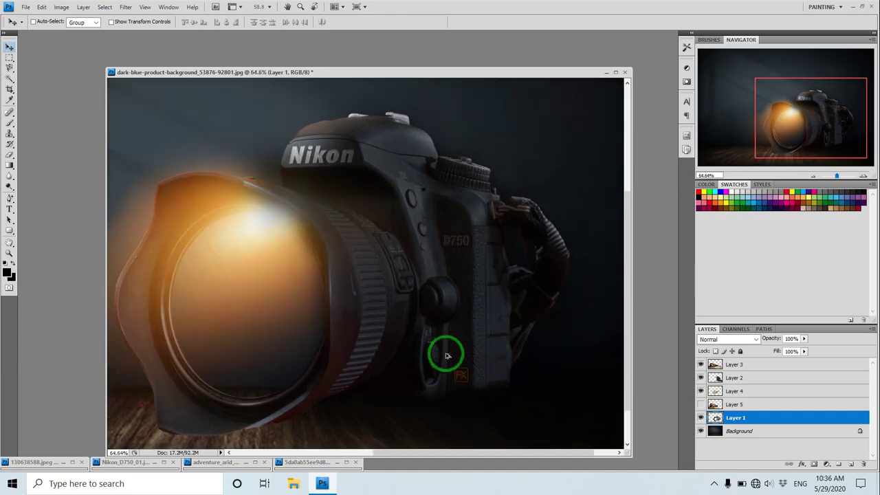
{"action": "scroll", "coordinate": [446, 355], "scroll_direction": "up", "scroll_amount": 1}
Step: Trace a Pen path around the lens barrel and camera side, then show and select Layer 5
{"action": "left_click", "coordinate": [10, 198]}
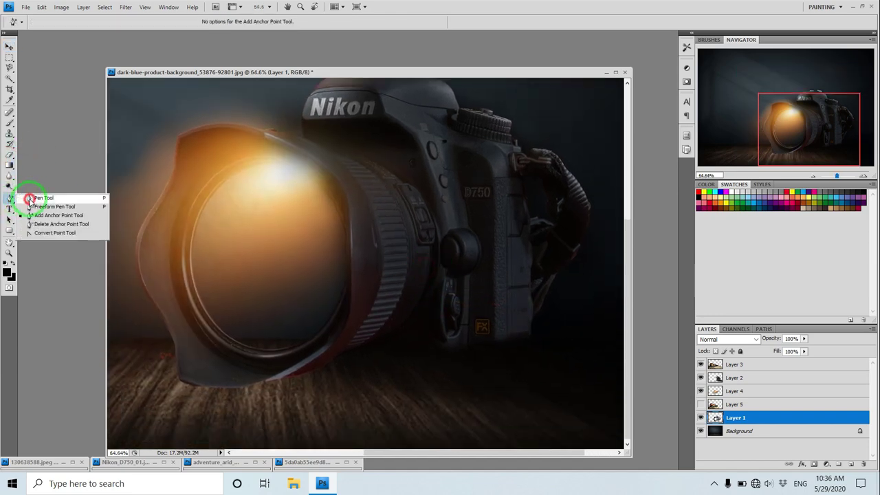
{"action": "left_click", "coordinate": [29, 199]}
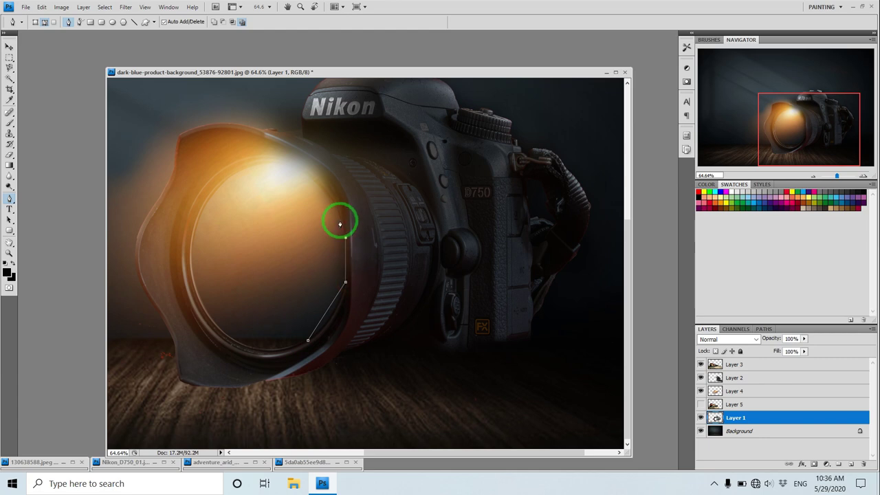
{"action": "left_click", "coordinate": [460, 239]}
{"action": "left_click", "coordinate": [440, 350]}
{"action": "left_click_drag", "start_coordinate": [384, 375], "coordinate": [363, 379]}
{"action": "left_click", "coordinate": [316, 366]}
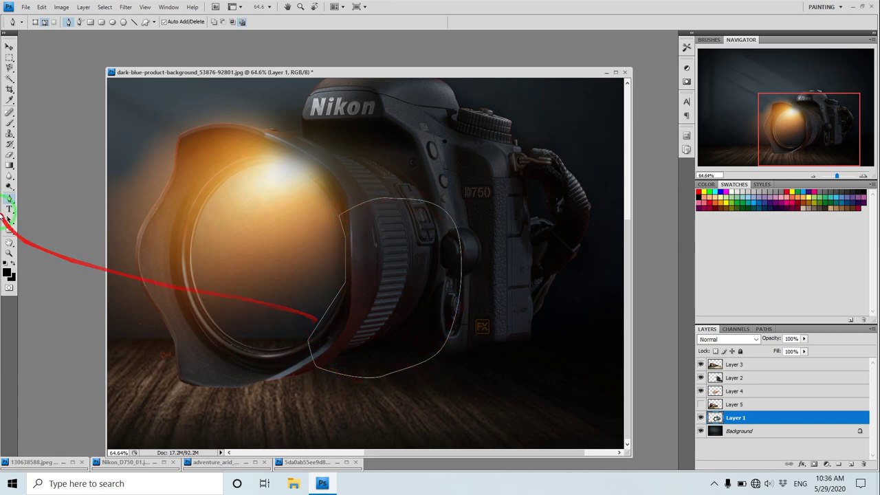
{"action": "left_click", "coordinate": [9, 198]}
{"action": "left_click", "coordinate": [41, 220]}
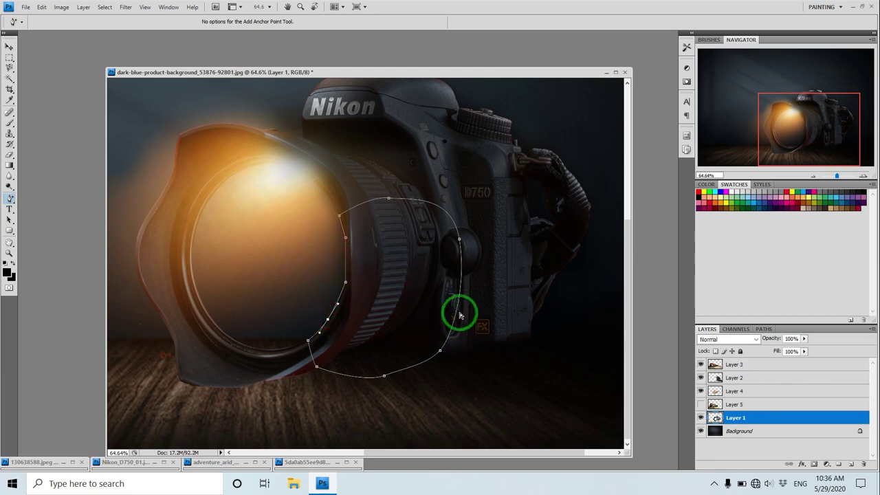
{"action": "left_click", "coordinate": [701, 404]}
{"action": "left_click", "coordinate": [733, 405]}
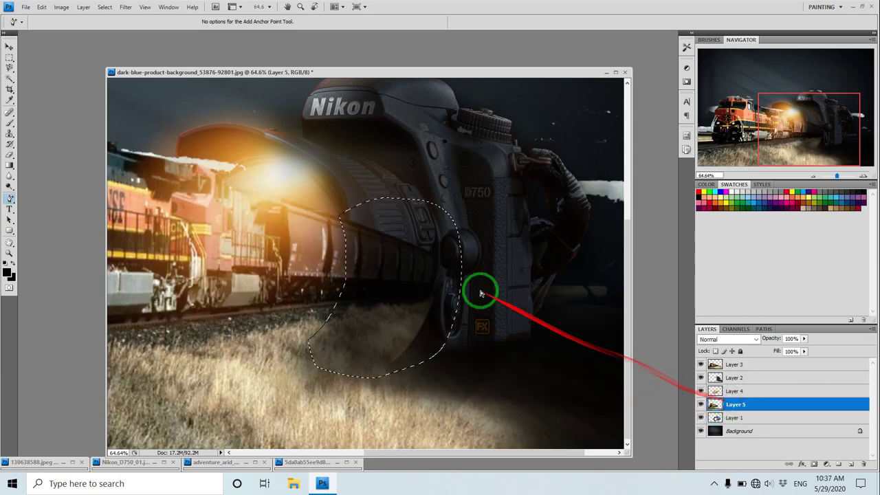
Step: Erase the train on Layer 5 inside the lens-barrel selection
{"action": "left_click", "coordinate": [10, 155]}
{"action": "left_click_drag", "start_coordinate": [385, 261], "coordinate": [363, 321]}
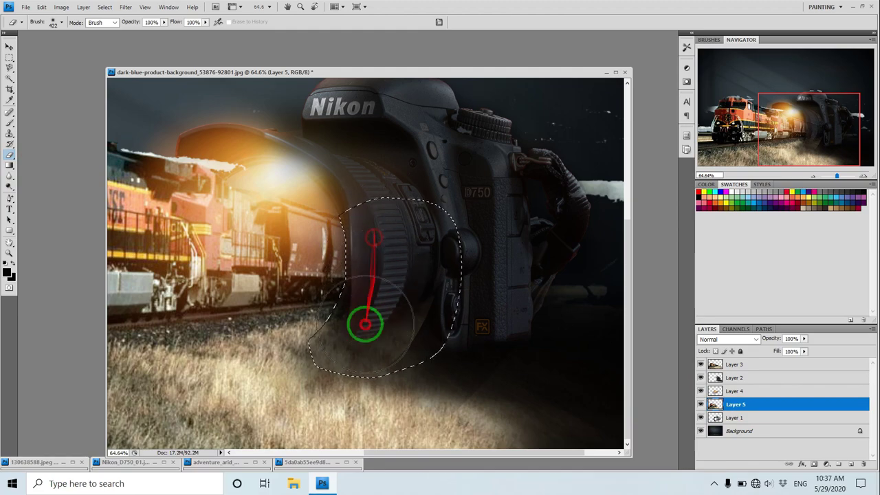
{"action": "left_click_drag", "start_coordinate": [421, 289], "coordinate": [427, 247]}
Step: Deselect, zoom out, and nudge the train slightly downward
{"action": "left_click", "coordinate": [10, 58]}
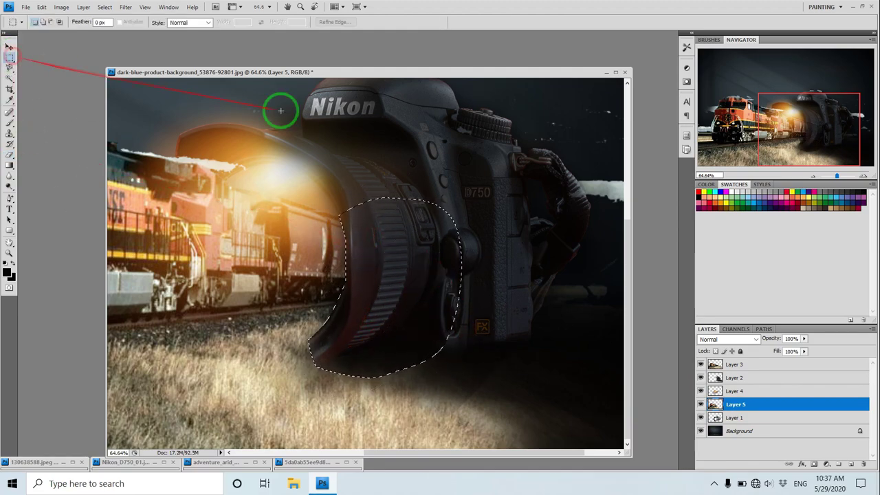
{"action": "left_click", "coordinate": [400, 249]}
{"action": "key", "text": "ctrl+minus"}
{"action": "key", "text": "ctrl+minus"}
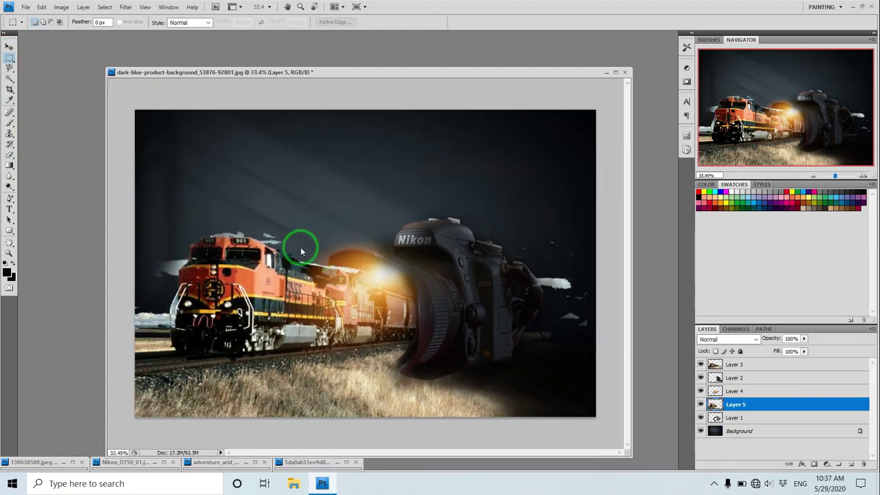
{"action": "key", "text": "v"}
{"action": "left_click_drag", "start_coordinate": [294, 292], "coordinate": [293, 307]}
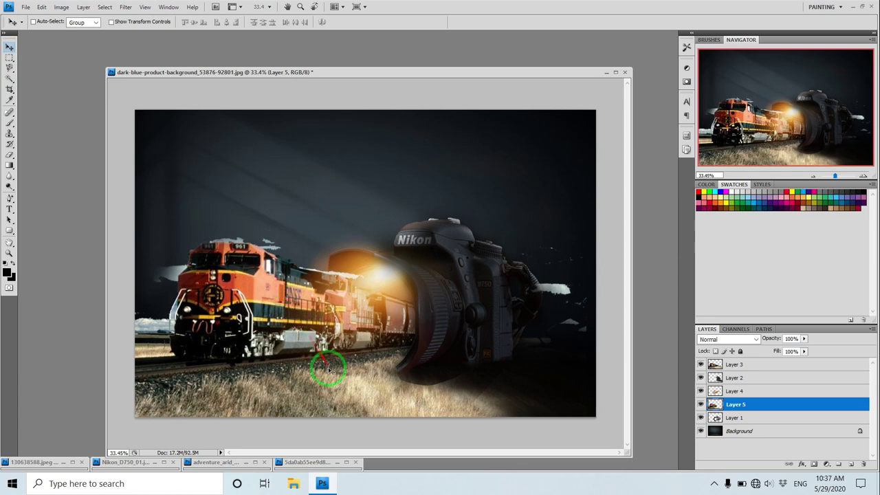
Step: Move the Layer 4 glow down-right and lower its Fill to 67%
{"action": "left_click", "coordinate": [733, 390]}
{"action": "left_click_drag", "start_coordinate": [360, 276], "coordinate": [372, 293]}
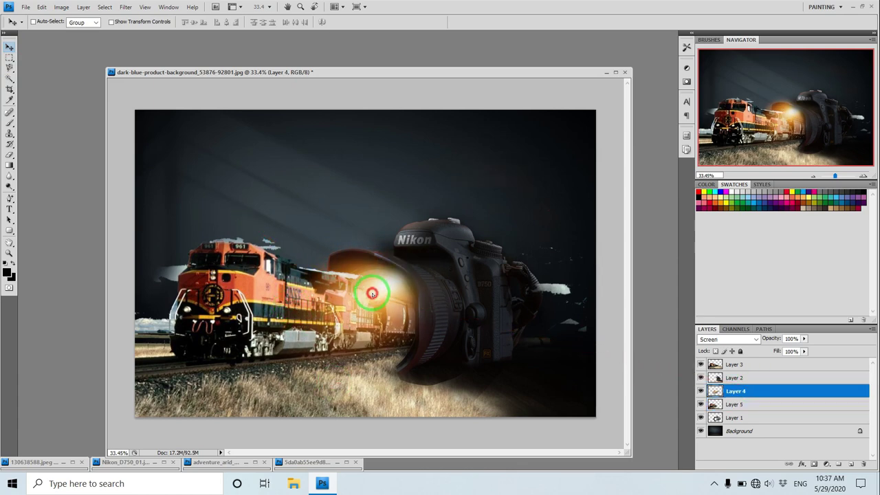
{"action": "left_click_drag", "start_coordinate": [803, 352], "coordinate": [790, 362]}
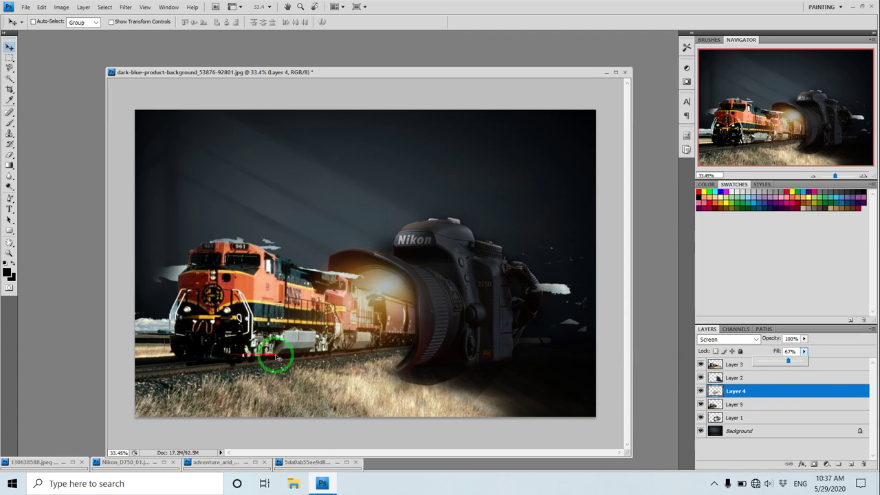
Step: Scale the glow down to about 89% and reselect train Layer 5
{"action": "key", "text": "ctrl+t"}
{"action": "left_click_drag", "start_coordinate": [226, 146], "coordinate": [246, 173]}
{"action": "left_click_drag", "start_coordinate": [397, 300], "coordinate": [383, 284]}
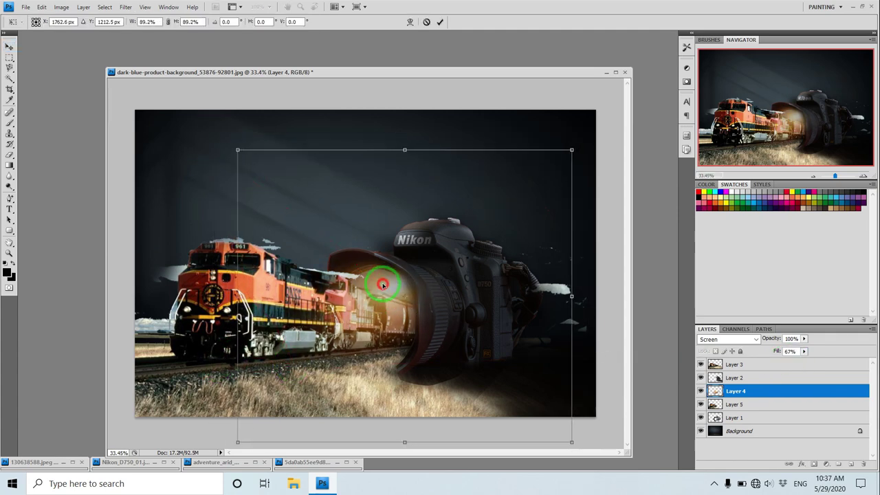
{"action": "key", "text": "Return"}
{"action": "left_click", "coordinate": [729, 405]}
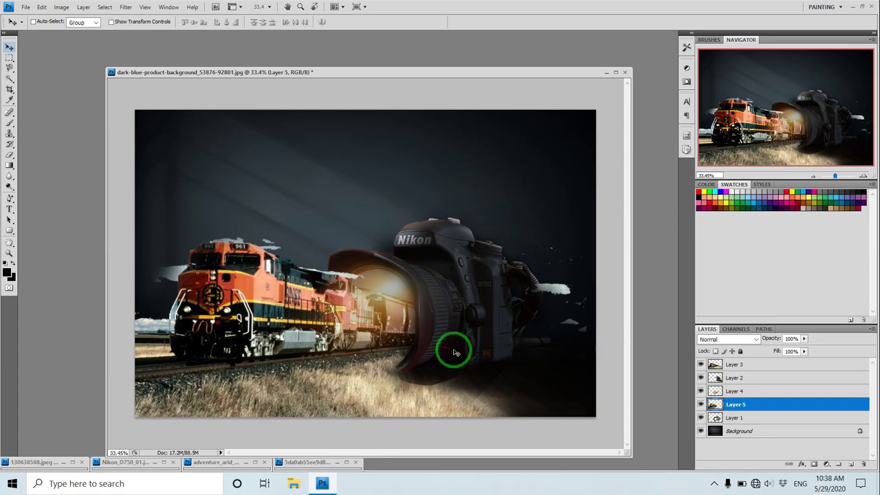
{"action": "scroll", "coordinate": [514, 350], "scroll_direction": "down", "scroll_amount": 1}
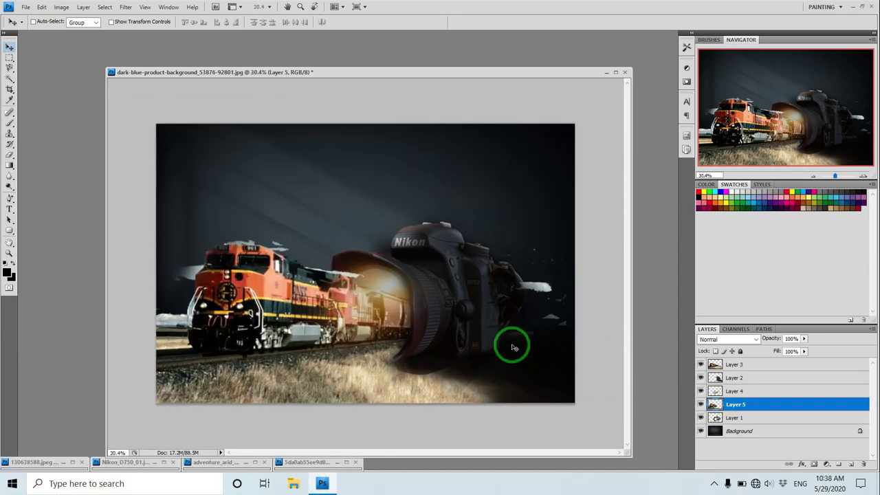
Step: Set the eraser to a 36 px brush and zoom in on the locomotive's roofline
{"action": "key", "text": "e"}
{"action": "left_click", "coordinate": [60, 21]}
{"action": "left_click", "coordinate": [73, 132]}
{"action": "key", "text": "Return"}
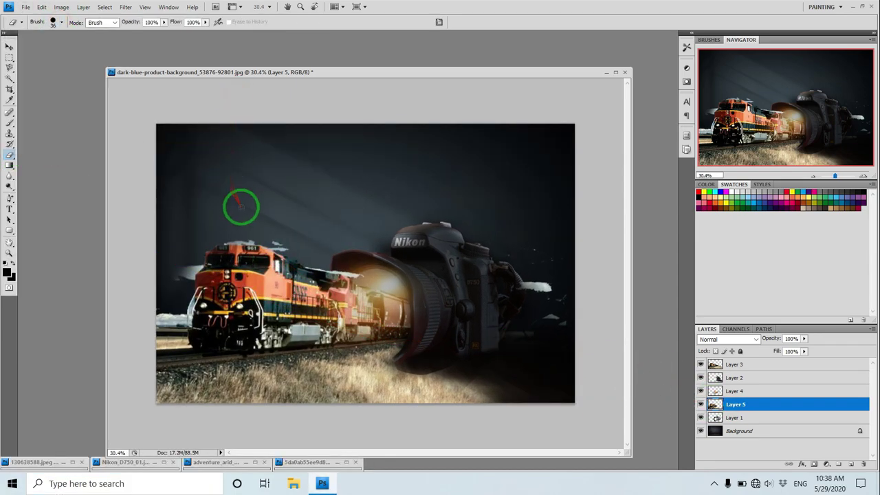
{"action": "scroll", "coordinate": [353, 261], "scroll_direction": "up", "scroll_amount": 7}
{"action": "scroll", "coordinate": [416, 266], "scroll_direction": "up", "scroll_amount": 5}
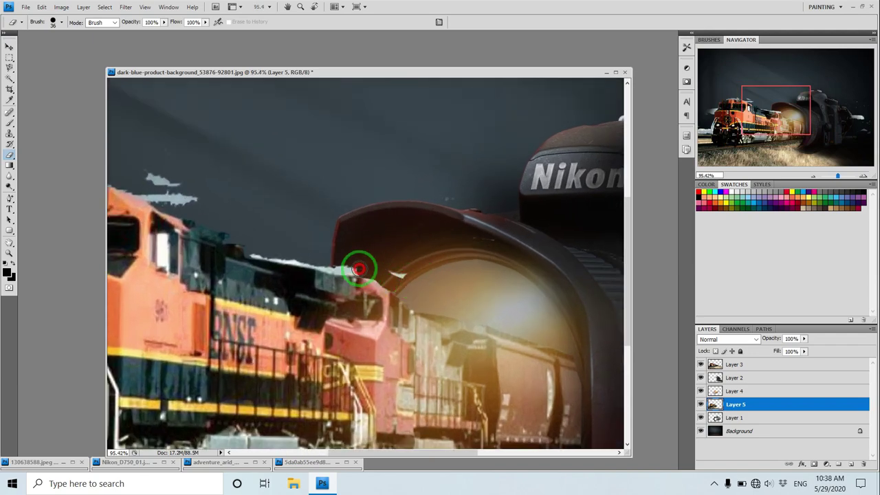
Step: Magic Wand select the light roof fringe and grey fragment left of the train, then delete them
{"action": "left_click", "coordinate": [9, 76]}
{"action": "left_click", "coordinate": [189, 201]}
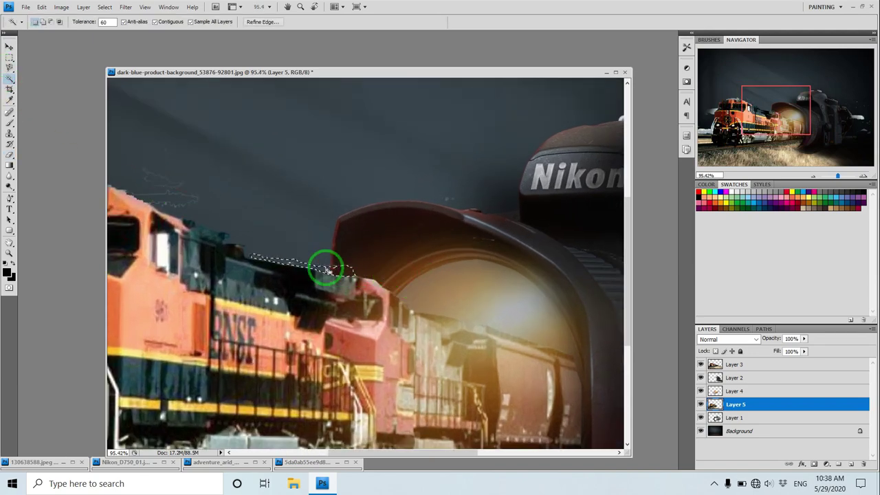
{"action": "left_click_drag", "start_coordinate": [329, 271], "coordinate": [378, 238]}
{"action": "left_click", "coordinate": [247, 180]}
{"action": "left_click_drag", "start_coordinate": [255, 197], "coordinate": [343, 217]}
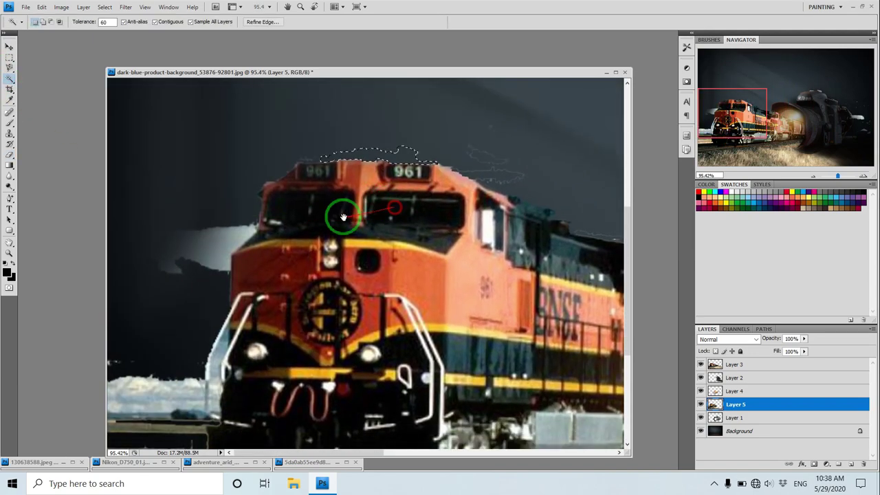
{"action": "left_click", "coordinate": [217, 246]}
{"action": "key", "text": "Delete"}
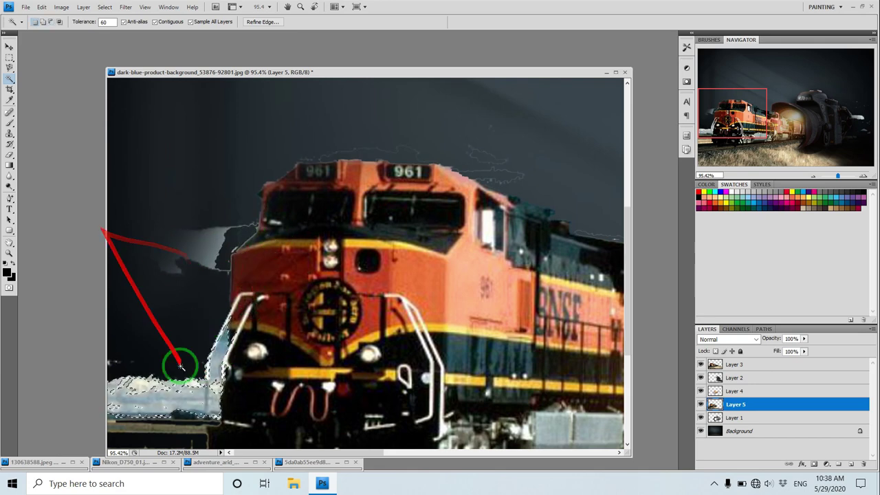
Step: Erase the white haze above the roof, beside the left side and left of the front
{"action": "key", "text": "m"}
{"action": "key", "text": "e"}
{"action": "left_click_drag", "start_coordinate": [379, 146], "coordinate": [492, 177]}
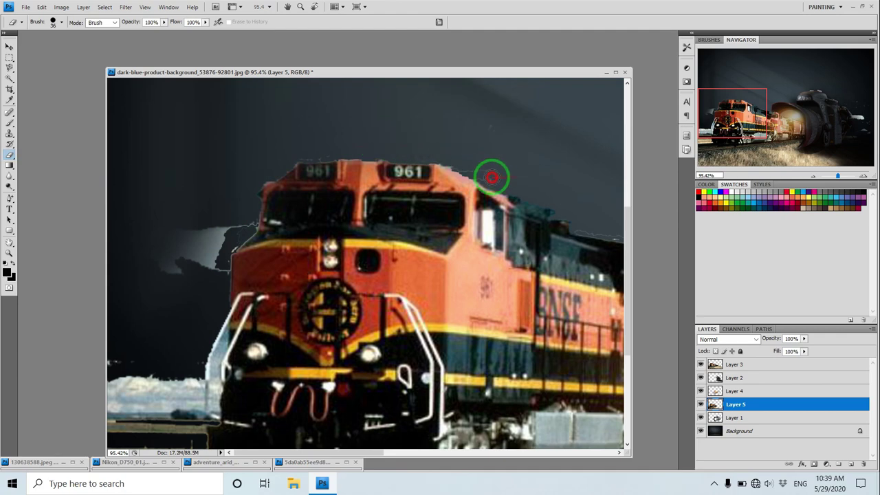
{"action": "scroll", "coordinate": [295, 232], "scroll_direction": "right", "scroll_amount": 3}
{"action": "scroll", "coordinate": [455, 231], "scroll_direction": "right", "scroll_amount": 3}
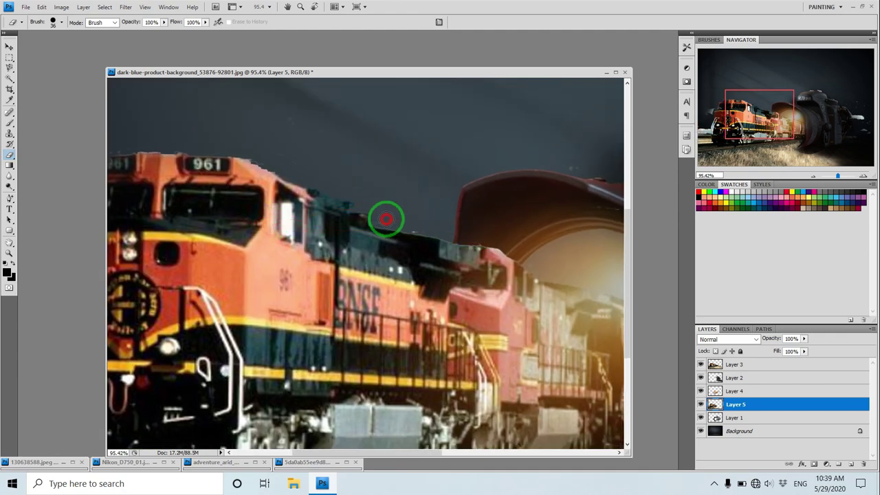
{"action": "scroll", "coordinate": [467, 164], "scroll_direction": "left", "scroll_amount": 6}
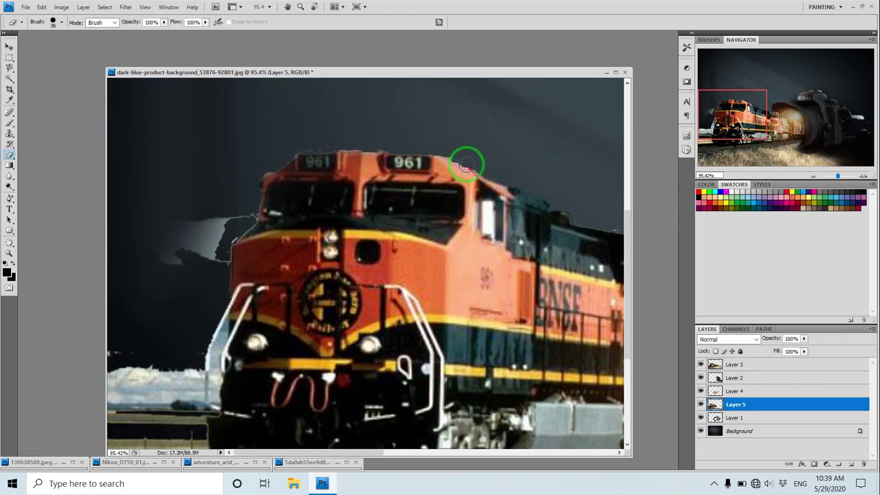
{"action": "mouse_move", "coordinate": [246, 210]}
{"action": "left_mouse_down"}
{"action": "mouse_move", "coordinate": [206, 250]}
{"action": "mouse_move", "coordinate": [230, 229]}
{"action": "mouse_move", "coordinate": [216, 257]}
{"action": "mouse_move", "coordinate": [167, 231]}
{"action": "left_mouse_up"}
{"action": "scroll", "coordinate": [183, 185], "scroll_direction": "down", "scroll_amount": 3}
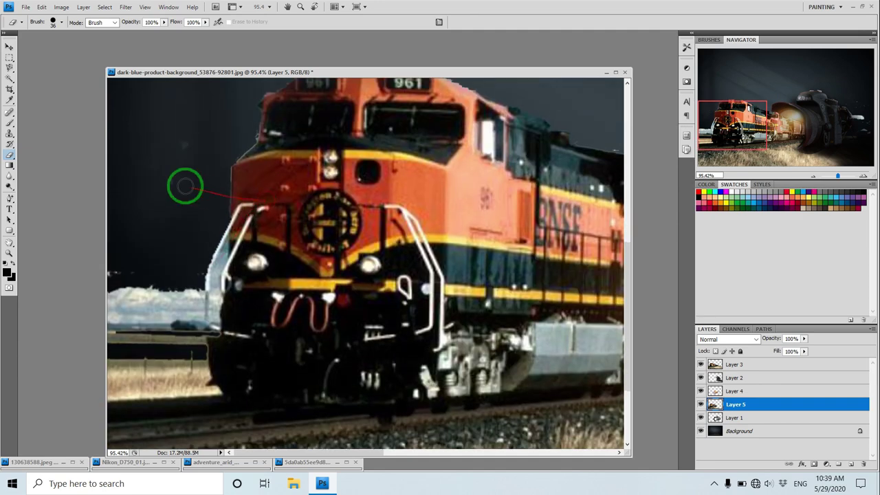
{"action": "mouse_move", "coordinate": [194, 309]}
{"action": "left_mouse_down"}
{"action": "mouse_move", "coordinate": [110, 309]}
{"action": "mouse_move", "coordinate": [161, 295]}
{"action": "mouse_move", "coordinate": [157, 338]}
{"action": "mouse_move", "coordinate": [150, 307]}
{"action": "left_mouse_up"}
Step: Zoom in on the front handrail and try a 10 px eraser stroke along its edge, undoing it
{"action": "right_click", "coordinate": [237, 262]}
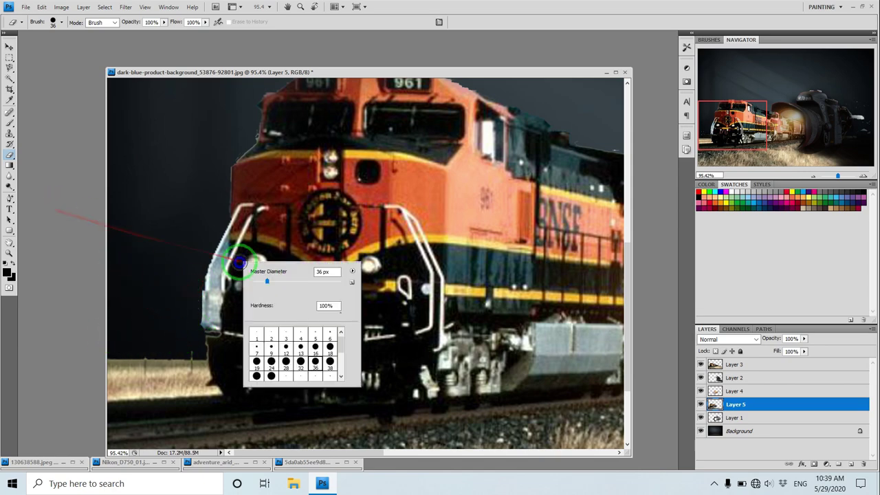
{"action": "key", "text": "Return"}
{"action": "scroll", "coordinate": [216, 252], "scroll_direction": "up", "scroll_amount": 3}
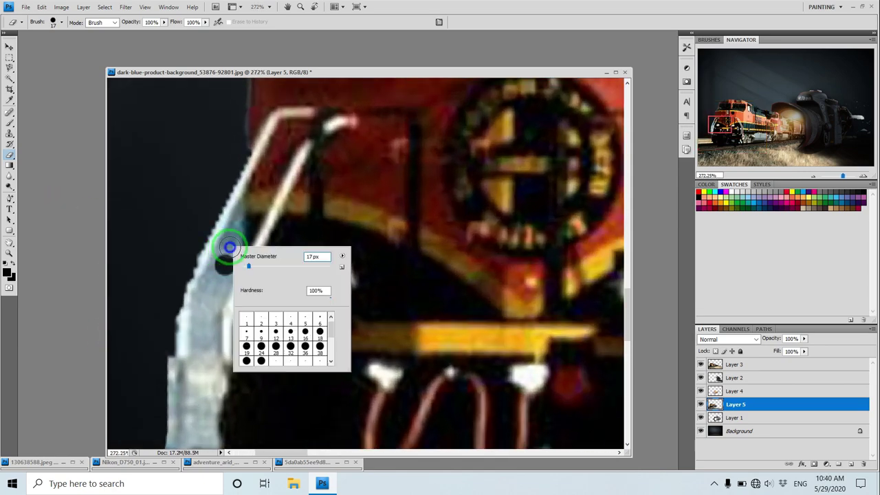
{"action": "right_click", "coordinate": [228, 250]}
{"action": "type", "text": "10"}
{"action": "key", "text": "Return"}
{"action": "mouse_move", "coordinate": [234, 250]}
{"action": "left_mouse_down"}
{"action": "mouse_move", "coordinate": [205, 310]}
{"action": "mouse_move", "coordinate": [222, 251]}
{"action": "mouse_move", "coordinate": [197, 353]}
{"action": "mouse_move", "coordinate": [219, 271]}
{"action": "left_mouse_up"}
{"action": "key", "text": "ctrl+z"}
Step: Shrink the eraser to 2 px, then 4 px, and trace the handrail edge, undoing the stroke
{"action": "right_click", "coordinate": [220, 271]}
{"action": "type", "text": "2"}
{"action": "key", "text": "Return"}
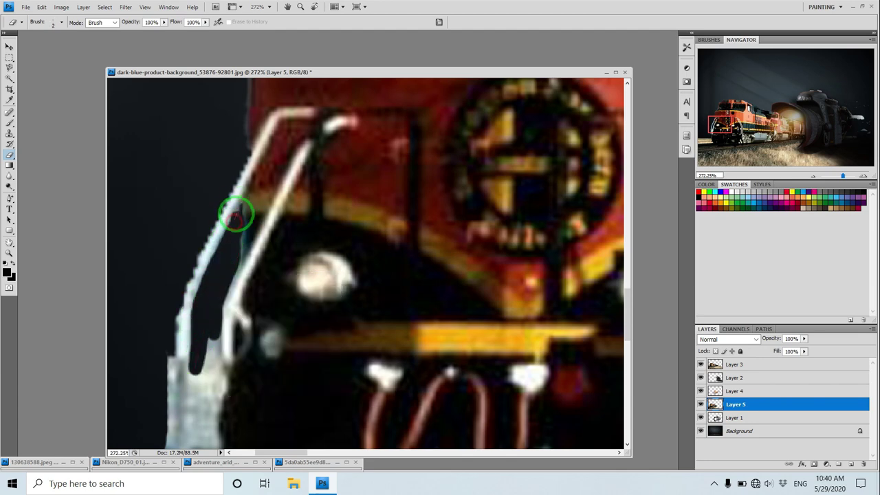
{"action": "right_click", "coordinate": [234, 237]}
{"action": "type", "text": "4"}
{"action": "key", "text": "Return"}
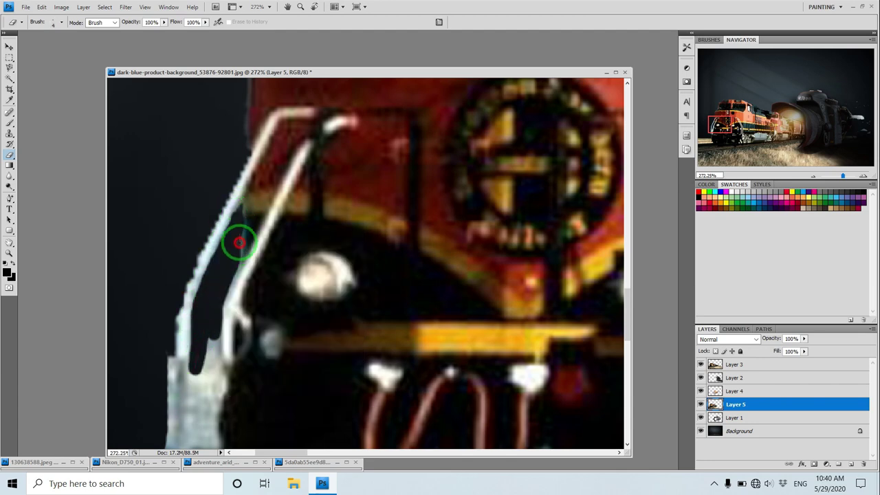
{"action": "scroll", "coordinate": [222, 295], "scroll_direction": "down", "scroll_amount": 1}
{"action": "scroll", "coordinate": [168, 274], "scroll_direction": "down", "scroll_amount": 2}
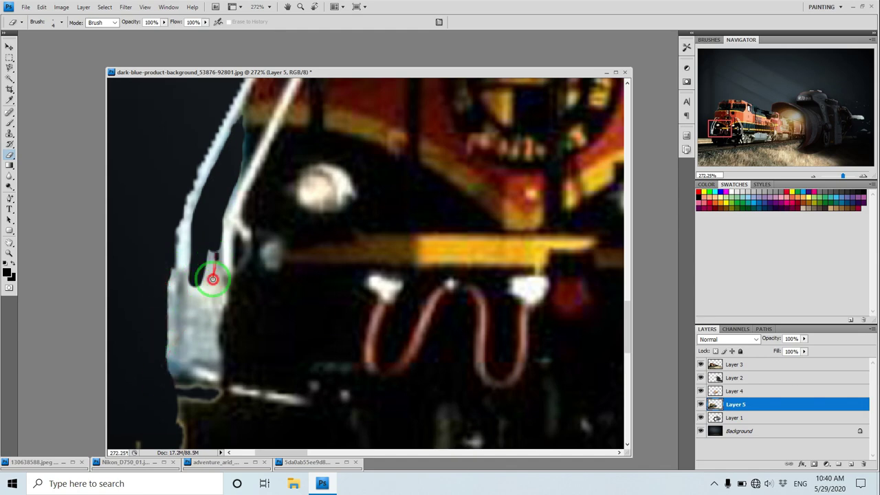
{"action": "left_click_drag", "start_coordinate": [212, 279], "coordinate": [190, 303]}
{"action": "key", "text": "ctrl+z"}
Step: Set the eraser to 14 px and scroll down along the handrail
{"action": "right_click", "coordinate": [206, 249]}
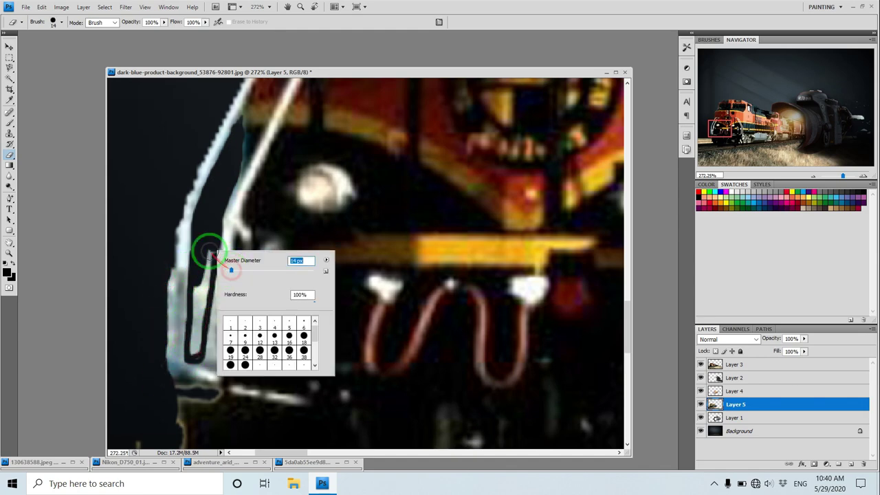
{"action": "type", "text": "14"}
{"action": "key", "text": "Return"}
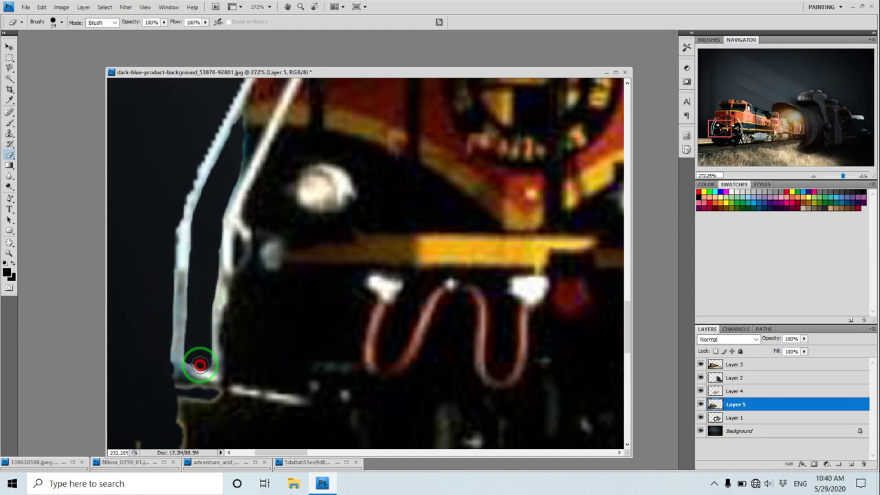
{"action": "scroll", "coordinate": [287, 227], "scroll_direction": "down", "scroll_amount": 2}
{"action": "scroll", "coordinate": [284, 232], "scroll_direction": "down", "scroll_amount": 2}
Step: Set up a soft eraser with 32% opacity, 24% flow and a 191 px size
{"action": "scroll", "coordinate": [229, 258], "scroll_direction": "down", "scroll_amount": 3}
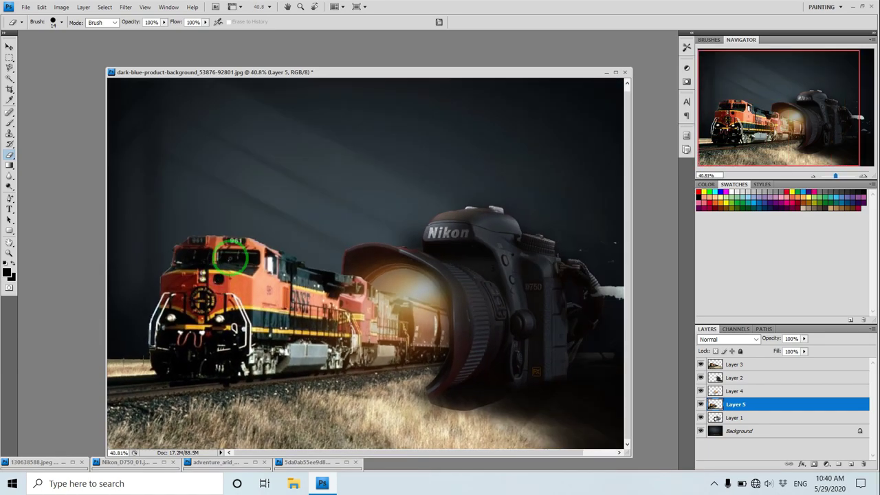
{"action": "left_click", "coordinate": [62, 22]}
{"action": "left_click", "coordinate": [64, 124]}
{"action": "left_click", "coordinate": [145, 22]}
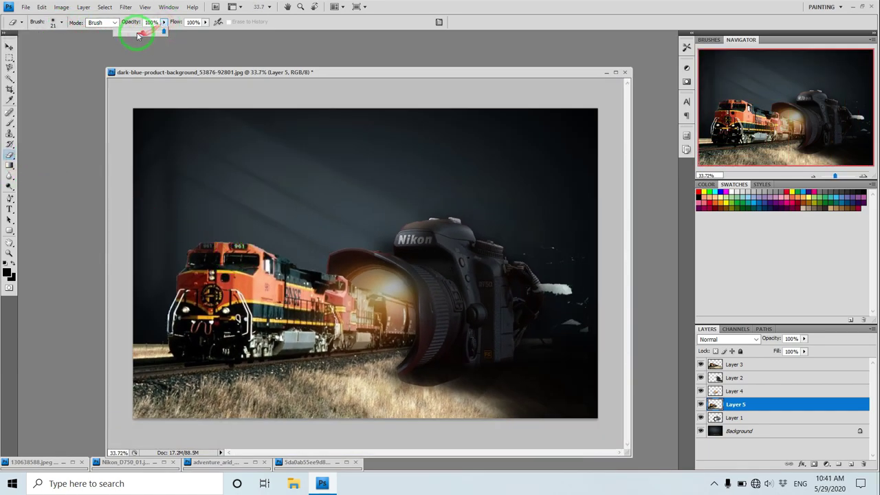
{"action": "type", "text": "32"}
{"action": "left_click", "coordinate": [193, 22]}
{"action": "type", "text": "24"}
{"action": "right_click", "coordinate": [403, 324]}
{"action": "type", "text": "160"}
{"action": "right_click", "coordinate": [520, 387]}
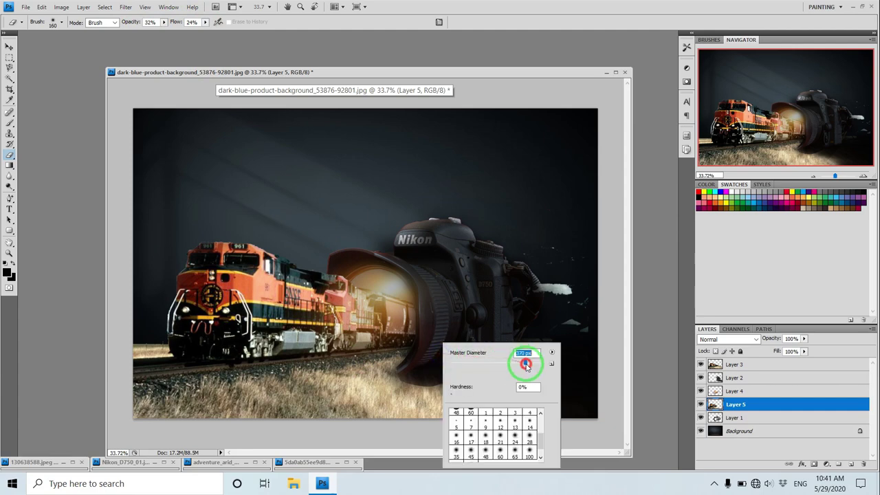
{"action": "type", "text": "191"}
{"action": "key", "text": "Return"}
Step: Softly fade the grass around the lens, then erase the white strap blob right of the camera
{"action": "mouse_move", "coordinate": [513, 392]}
{"action": "left_mouse_down"}
{"action": "mouse_move", "coordinate": [448, 392]}
{"action": "mouse_move", "coordinate": [465, 406]}
{"action": "mouse_move", "coordinate": [396, 392]}
{"action": "mouse_move", "coordinate": [406, 387]}
{"action": "mouse_move", "coordinate": [385, 424]}
{"action": "mouse_move", "coordinate": [442, 399]}
{"action": "mouse_move", "coordinate": [373, 419]}
{"action": "mouse_move", "coordinate": [575, 346]}
{"action": "mouse_move", "coordinate": [50, 112]}
{"action": "left_mouse_up"}
{"action": "left_click", "coordinate": [205, 22]}
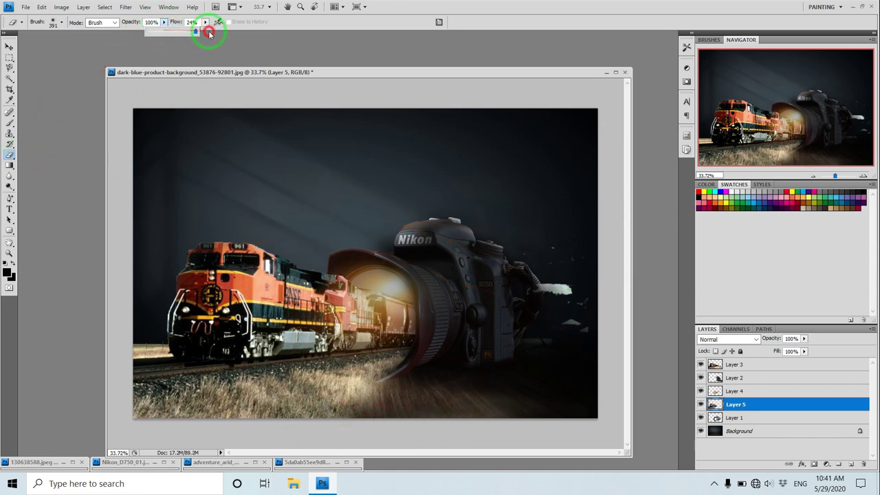
{"action": "mouse_move", "coordinate": [534, 232]}
{"action": "left_mouse_down"}
{"action": "mouse_move", "coordinate": [570, 315]}
{"action": "mouse_move", "coordinate": [522, 275]}
{"action": "mouse_move", "coordinate": [559, 293]}
{"action": "mouse_move", "coordinate": [576, 329]}
{"action": "left_mouse_up"}
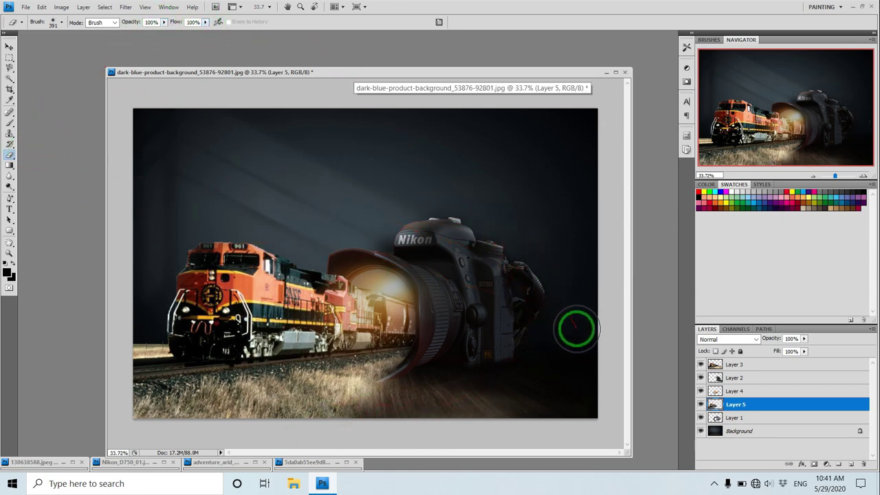
{"action": "left_click", "coordinate": [8, 46]}
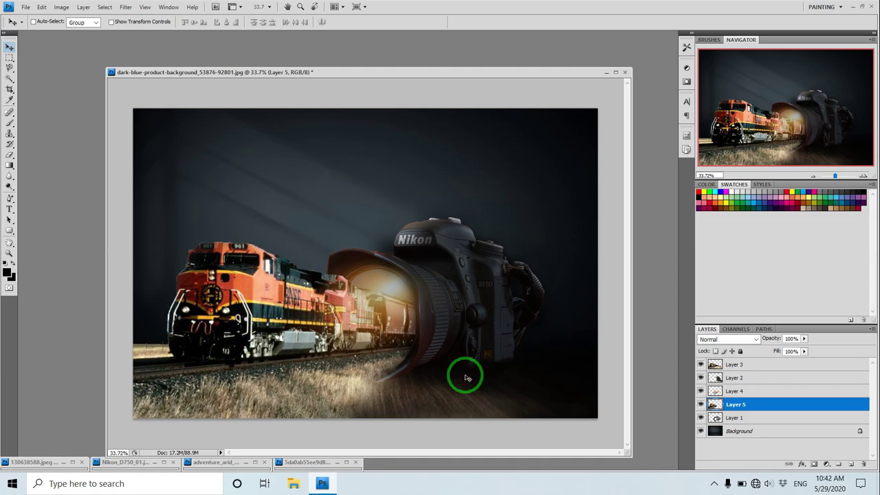
Step: Open blue-paint-water-smoke-on-260nw-94933696.jpg and place its window beside the composite
{"action": "double_click", "coordinate": [78, 83]}
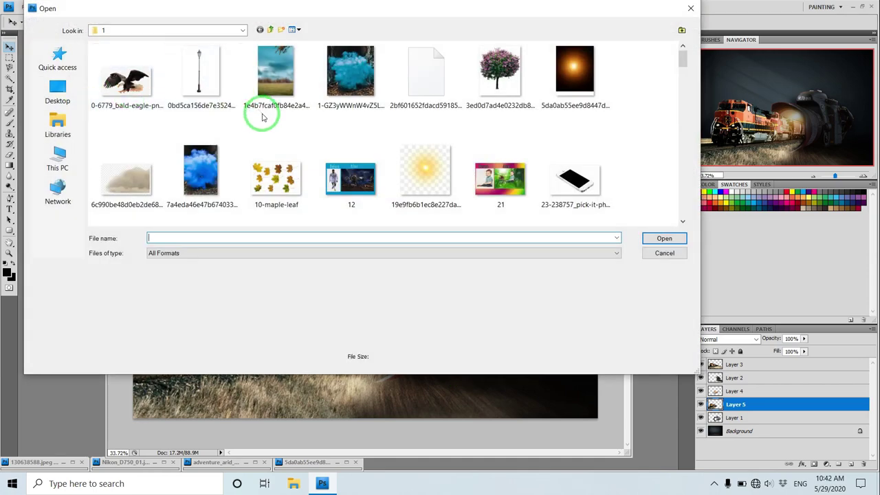
{"action": "scroll", "coordinate": [262, 117], "scroll_direction": "down", "scroll_amount": 2}
{"action": "scroll", "coordinate": [262, 117], "scroll_direction": "down", "scroll_amount": 2}
{"action": "scroll", "coordinate": [262, 117], "scroll_direction": "down", "scroll_amount": 2}
{"action": "scroll", "coordinate": [262, 117], "scroll_direction": "down", "scroll_amount": 2}
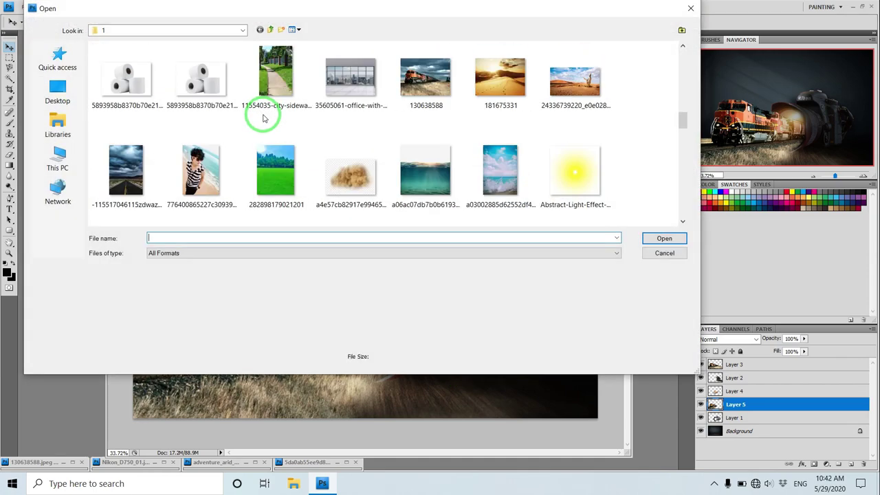
{"action": "scroll", "coordinate": [261, 116], "scroll_direction": "down", "scroll_amount": 2}
{"action": "scroll", "coordinate": [262, 117], "scroll_direction": "down", "scroll_amount": 2}
{"action": "scroll", "coordinate": [336, 158], "scroll_direction": "down", "scroll_amount": 4}
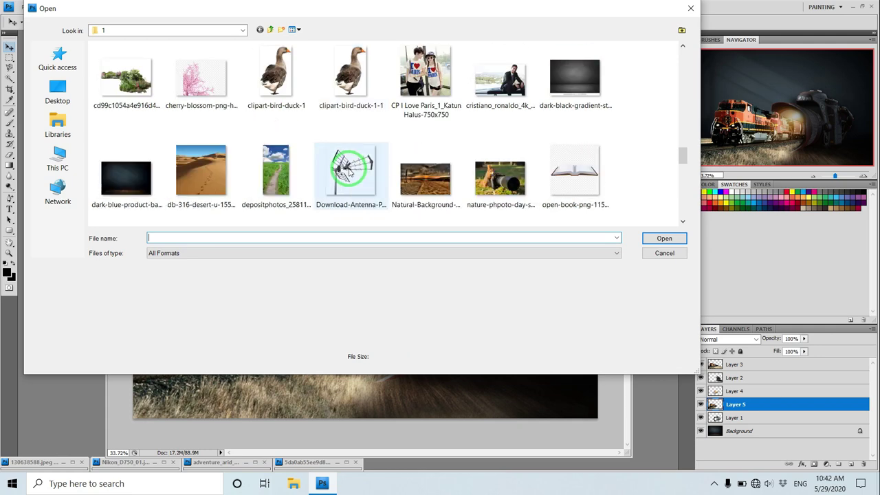
{"action": "scroll", "coordinate": [341, 175], "scroll_direction": "down", "scroll_amount": 2}
{"action": "scroll", "coordinate": [349, 172], "scroll_direction": "down", "scroll_amount": 5}
{"action": "scroll", "coordinate": [350, 172], "scroll_direction": "down", "scroll_amount": 2}
{"action": "scroll", "coordinate": [349, 172], "scroll_direction": "down", "scroll_amount": 2}
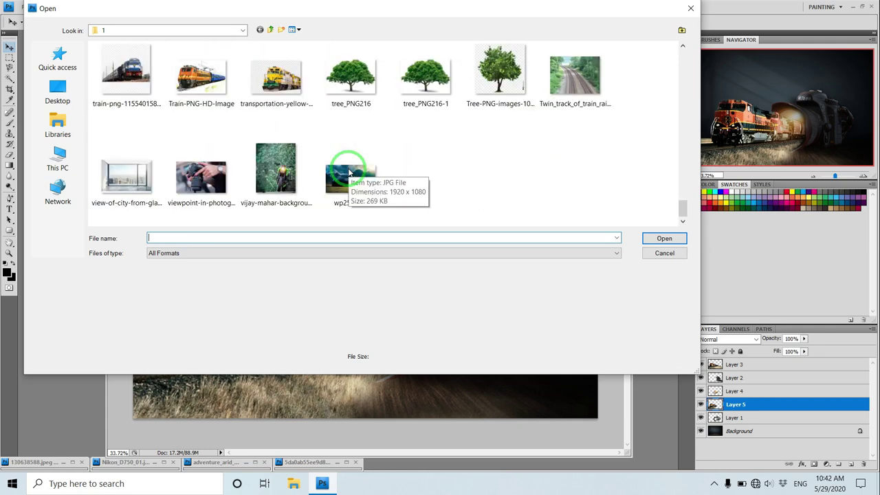
{"action": "scroll", "coordinate": [349, 173], "scroll_direction": "up", "scroll_amount": 2}
{"action": "scroll", "coordinate": [350, 172], "scroll_direction": "up", "scroll_amount": 3}
{"action": "scroll", "coordinate": [349, 172], "scroll_direction": "up", "scroll_amount": 10}
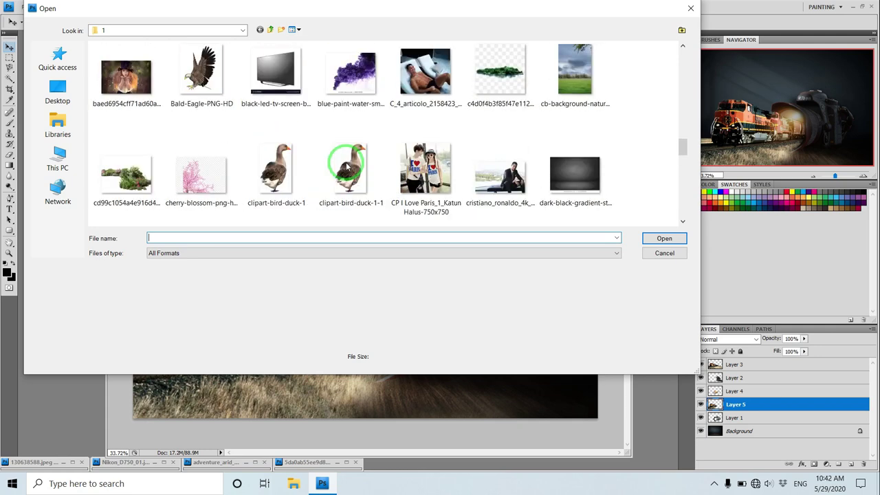
{"action": "double_click", "coordinate": [357, 97]}
{"action": "left_click_drag", "start_coordinate": [350, 83], "coordinate": [393, 133]}
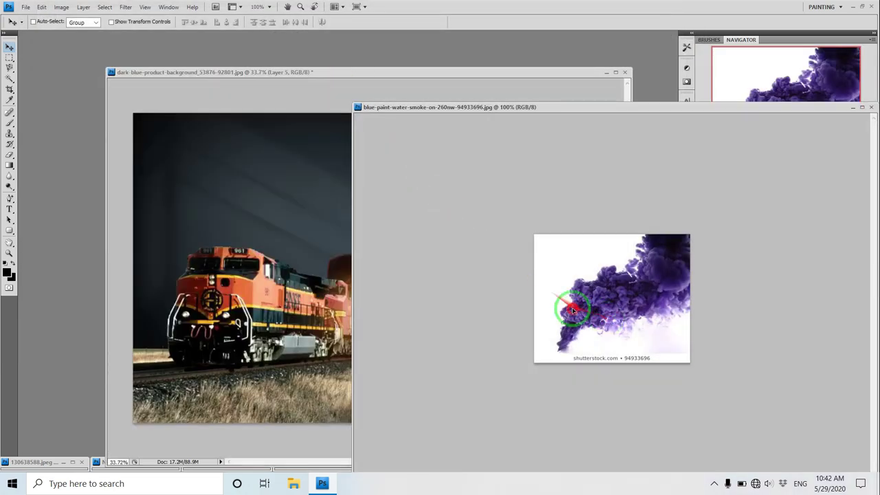
Step: Copy the smoke into the composite above the train and delete its white background
{"action": "left_click", "coordinate": [297, 223]}
{"action": "left_click_drag", "start_coordinate": [297, 224], "coordinate": [279, 239]}
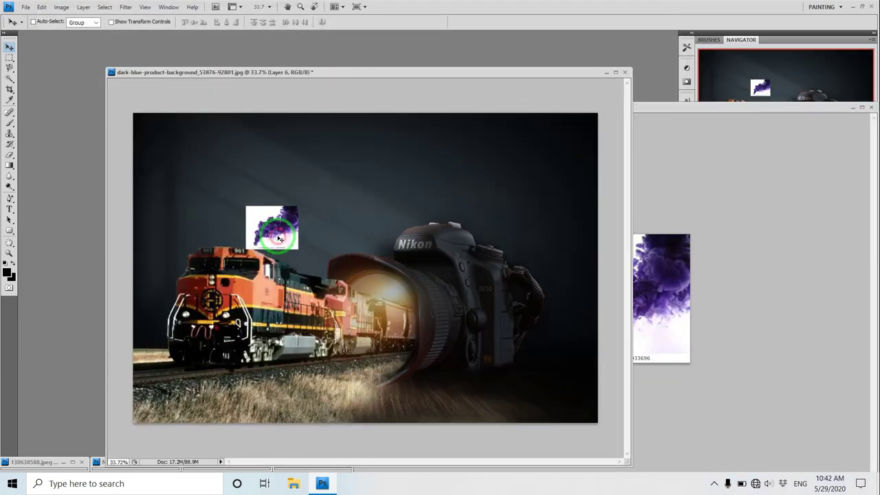
{"action": "scroll", "coordinate": [281, 238], "scroll_direction": "up", "scroll_amount": 2}
{"action": "left_click", "coordinate": [10, 77]}
{"action": "left_click", "coordinate": [223, 186]}
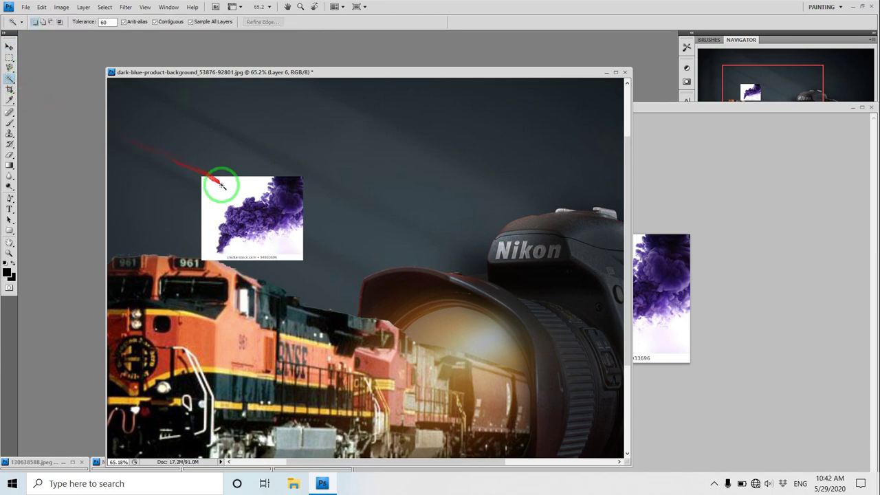
{"action": "key", "text": "Delete"}
{"action": "key", "text": "ctrl+d"}
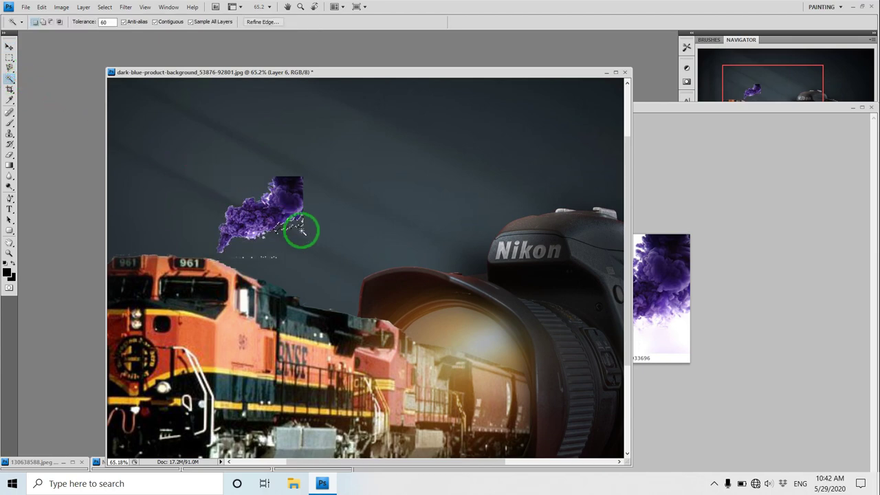
Step: Enlarge the smoke layer to about 184%
{"action": "left_click", "coordinate": [9, 57]}
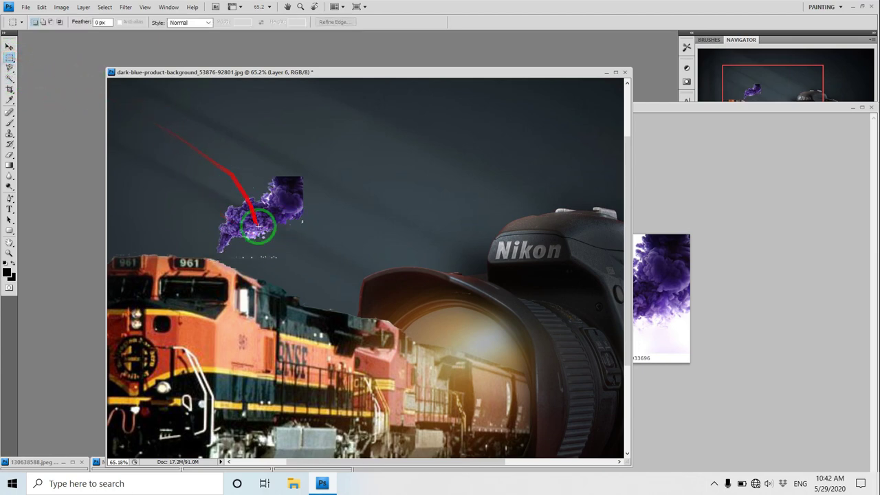
{"action": "scroll", "coordinate": [269, 249], "scroll_direction": "down", "scroll_amount": 1}
{"action": "scroll", "coordinate": [269, 249], "scroll_direction": "down", "scroll_amount": 1}
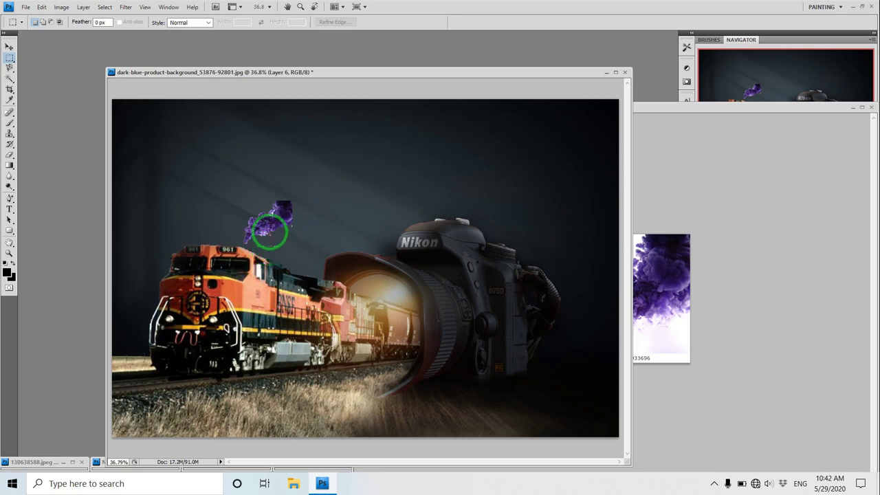
{"action": "left_click", "coordinate": [9, 46]}
{"action": "key", "text": "ctrl+t"}
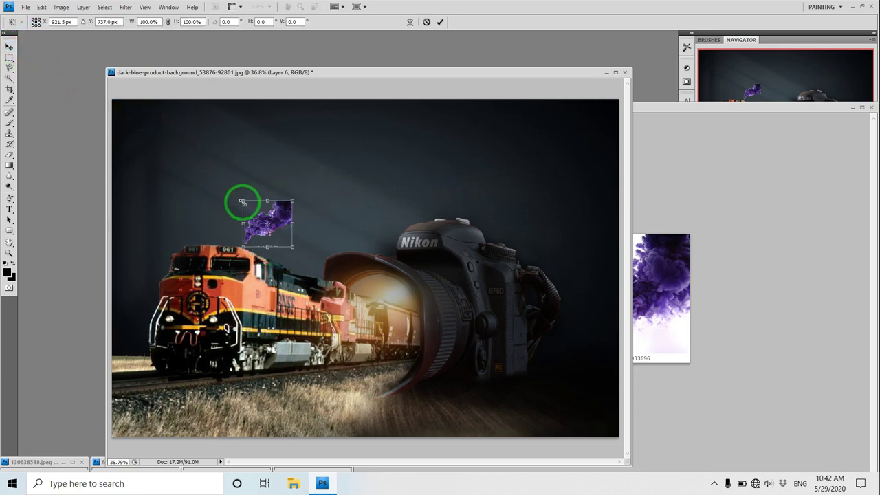
{"action": "left_click_drag", "start_coordinate": [227, 171], "coordinate": [216, 149]}
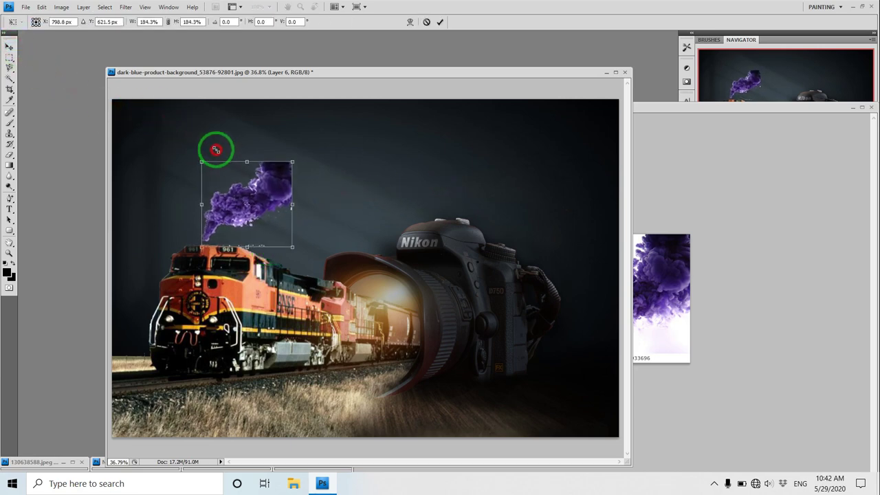
{"action": "key", "text": "Return"}
Step: Rotate the smoke to -30.5° and shift it up above the locomotive
{"action": "key", "text": "ctrl+t"}
{"action": "left_click_drag", "start_coordinate": [351, 218], "coordinate": [341, 151]}
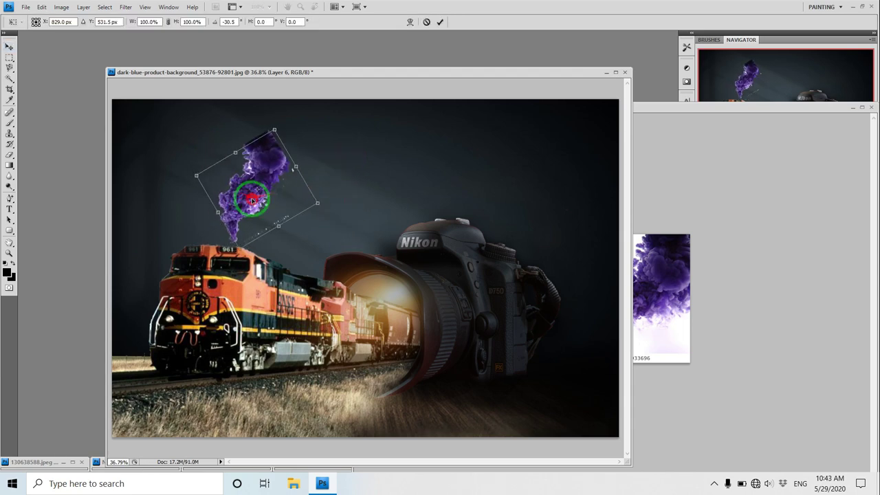
{"action": "left_click_drag", "start_coordinate": [250, 167], "coordinate": [267, 212]}
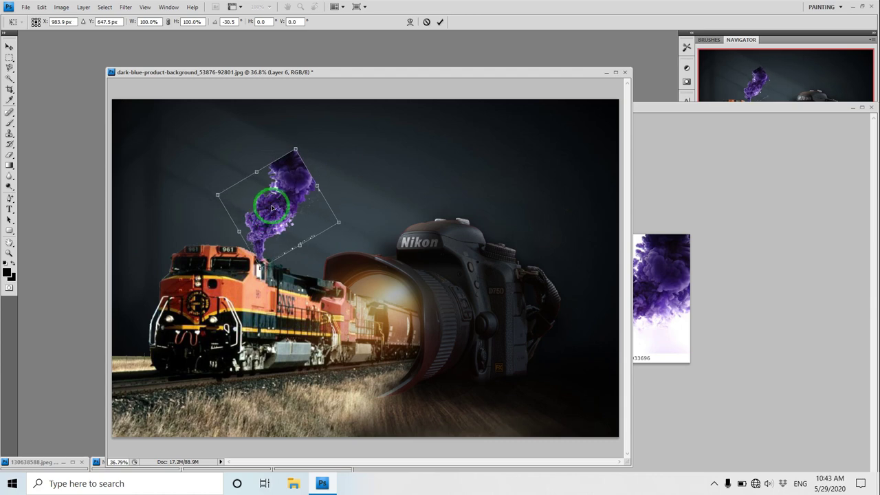
{"action": "key", "text": "Return"}
Step: Close the smoke source image window
{"action": "left_click", "coordinate": [713, 161]}
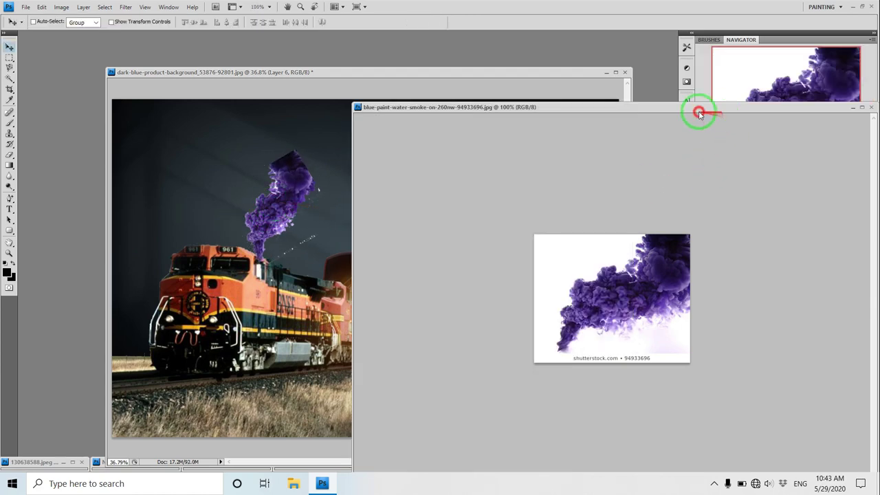
{"action": "left_click_drag", "start_coordinate": [701, 112], "coordinate": [730, 115]}
{"action": "left_click", "coordinate": [763, 109]}
{"action": "scroll", "coordinate": [289, 254], "scroll_direction": "up", "scroll_amount": 2}
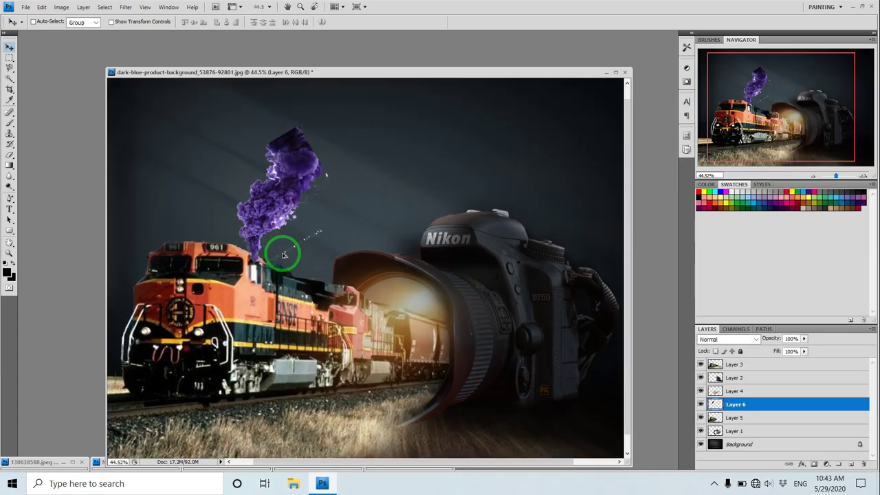
{"action": "scroll", "coordinate": [220, 226], "scroll_direction": "up", "scroll_amount": 2}
Step: With a soft eraser, erase the smoke's base where it meets the train roof
{"action": "left_click", "coordinate": [9, 156]}
{"action": "right_click", "coordinate": [320, 243]}
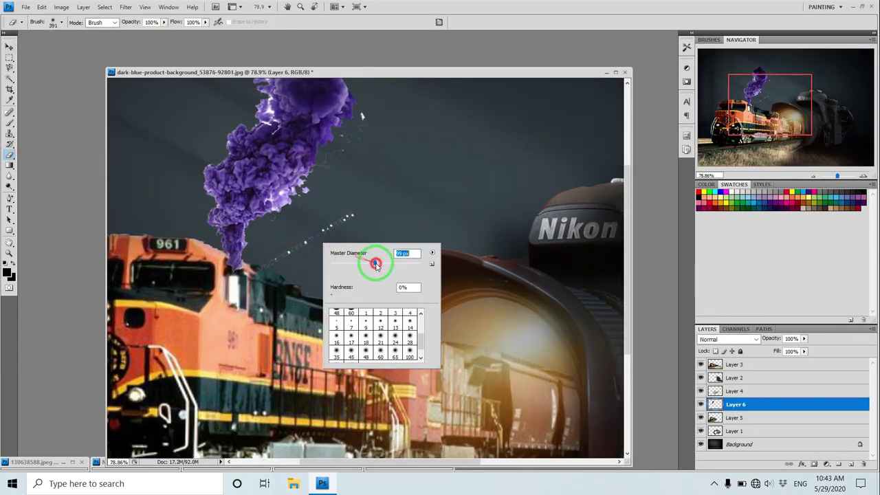
{"action": "left_click", "coordinate": [368, 257]}
{"action": "left_click", "coordinate": [330, 237]}
{"action": "mouse_move", "coordinate": [271, 264]}
{"action": "left_mouse_down"}
{"action": "mouse_move", "coordinate": [226, 273]}
{"action": "mouse_move", "coordinate": [275, 220]}
{"action": "left_mouse_up"}
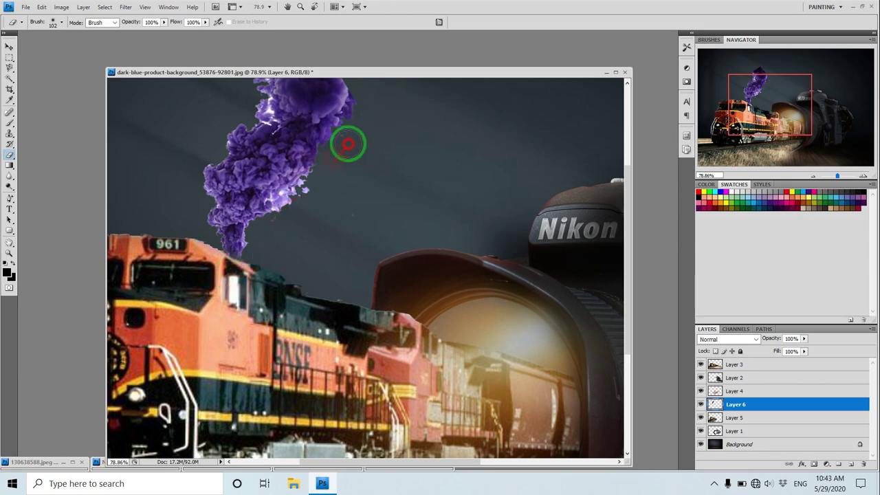
Step: Lower eraser opacity to 56% and flow to 60%, then fade the smoke's left and top edges
{"action": "right_click", "coordinate": [347, 179]}
{"action": "left_click_drag", "start_coordinate": [163, 26], "coordinate": [151, 32]}
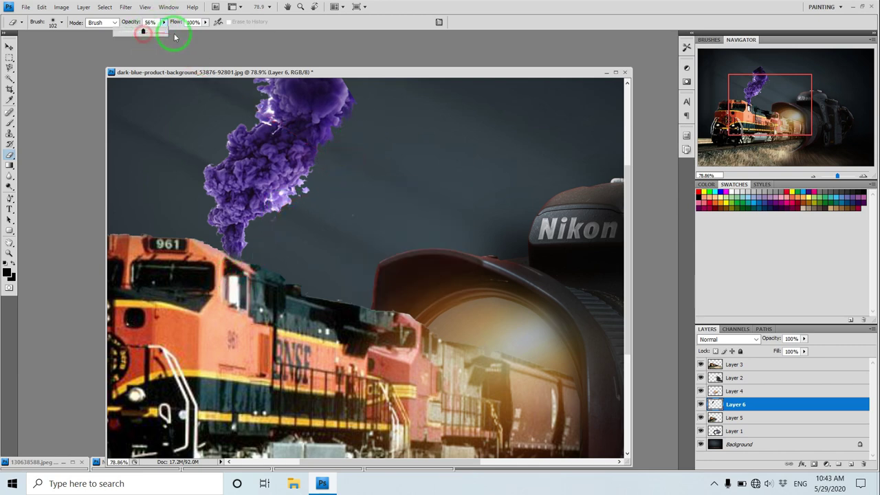
{"action": "left_click", "coordinate": [204, 22]}
{"action": "left_click", "coordinate": [286, 177]}
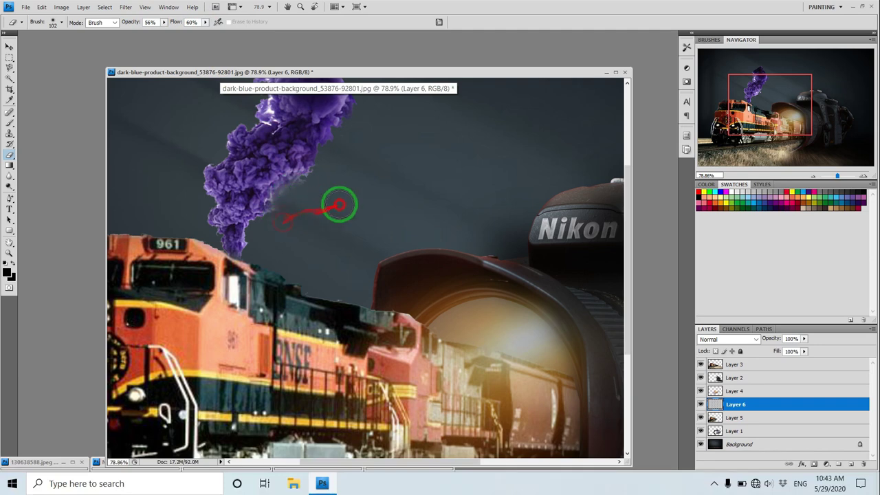
{"action": "left_click_drag", "start_coordinate": [321, 197], "coordinate": [349, 257]}
{"action": "mouse_move", "coordinate": [295, 186]}
{"action": "left_mouse_down"}
{"action": "mouse_move", "coordinate": [313, 215]}
{"action": "mouse_move", "coordinate": [299, 173]}
{"action": "mouse_move", "coordinate": [307, 184]}
{"action": "left_mouse_up"}
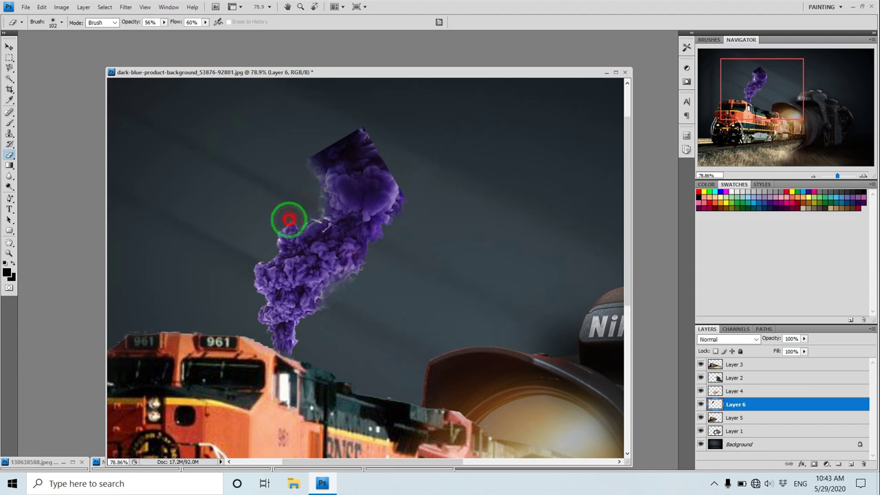
{"action": "left_click_drag", "start_coordinate": [246, 284], "coordinate": [240, 266]}
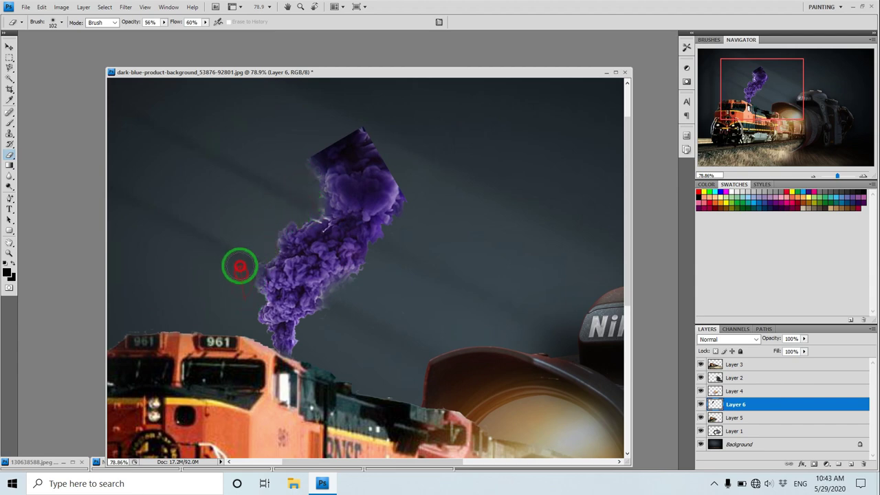
{"action": "mouse_move", "coordinate": [254, 230]}
{"action": "left_mouse_down"}
{"action": "mouse_move", "coordinate": [310, 209]}
{"action": "mouse_move", "coordinate": [310, 131]}
{"action": "mouse_move", "coordinate": [359, 125]}
{"action": "mouse_move", "coordinate": [393, 161]}
{"action": "left_mouse_up"}
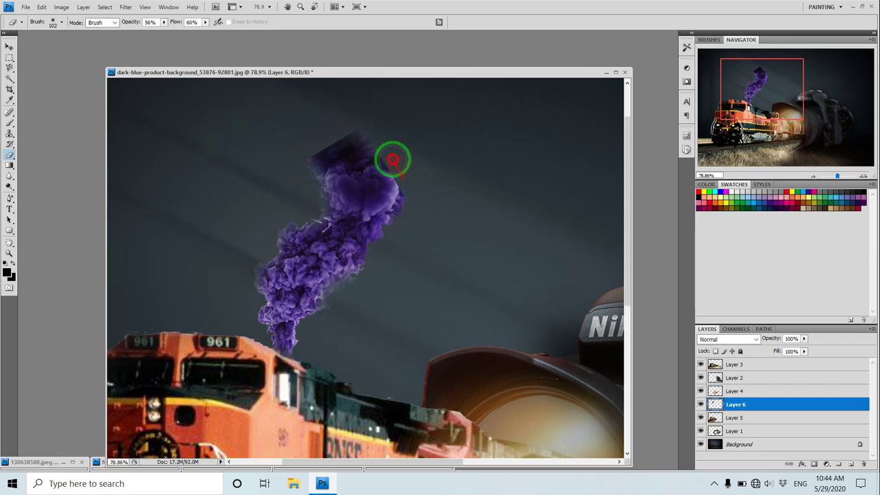
{"action": "mouse_move", "coordinate": [416, 198]}
{"action": "left_mouse_down"}
{"action": "mouse_move", "coordinate": [359, 134]}
{"action": "mouse_move", "coordinate": [332, 137]}
{"action": "mouse_move", "coordinate": [310, 161]}
{"action": "mouse_move", "coordinate": [365, 122]}
{"action": "mouse_move", "coordinate": [423, 220]}
{"action": "left_mouse_up"}
{"action": "mouse_move", "coordinate": [370, 267]}
{"action": "left_mouse_down"}
{"action": "mouse_move", "coordinate": [350, 151]}
{"action": "mouse_move", "coordinate": [241, 240]}
{"action": "left_mouse_up"}
Step: Enlarge the eraser to 129 px and fade out the top of the smoke
{"action": "scroll", "coordinate": [266, 252], "scroll_direction": "down", "scroll_amount": 1}
{"action": "scroll", "coordinate": [267, 254], "scroll_direction": "down", "scroll_amount": 1}
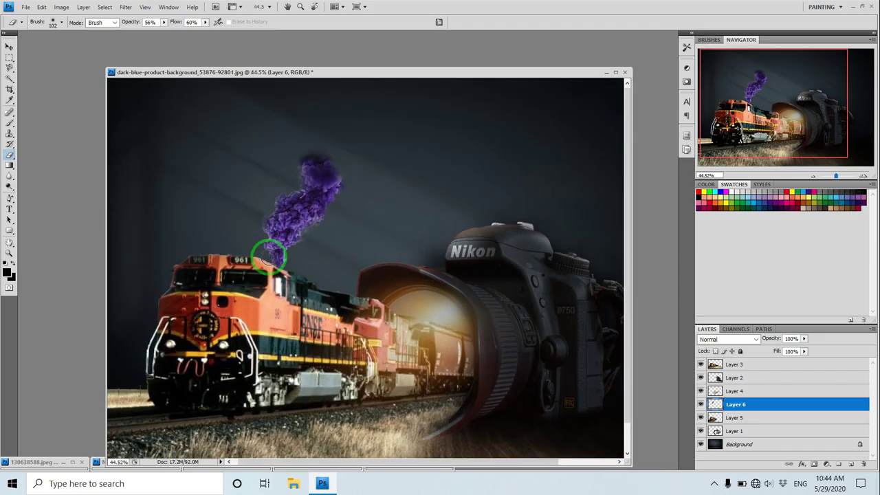
{"action": "scroll", "coordinate": [268, 257], "scroll_direction": "down", "scroll_amount": 1}
{"action": "scroll", "coordinate": [268, 258], "scroll_direction": "down", "scroll_amount": 1}
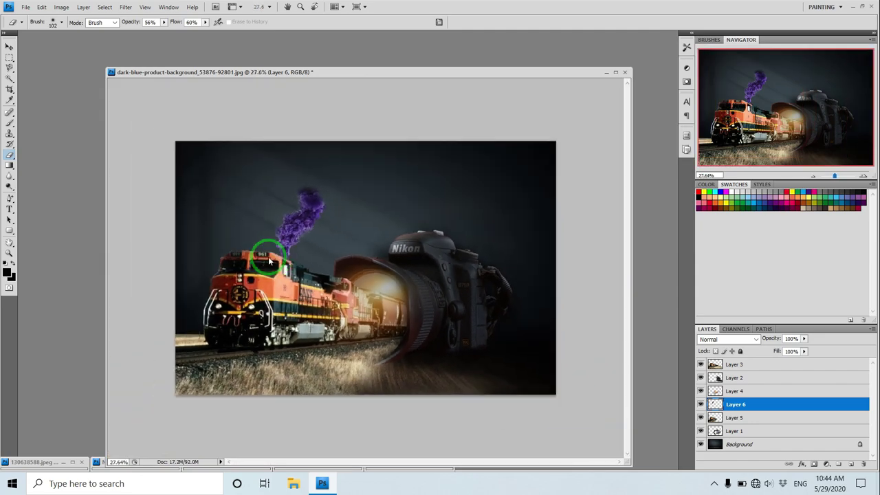
{"action": "scroll", "coordinate": [199, 182], "scroll_direction": "up", "scroll_amount": 2}
{"action": "scroll", "coordinate": [288, 195], "scroll_direction": "up", "scroll_amount": 2}
{"action": "right_click", "coordinate": [314, 196]}
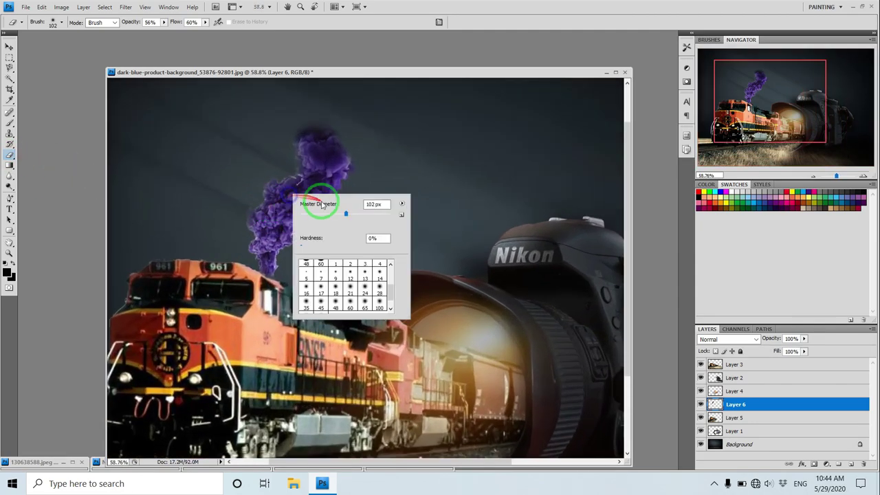
{"action": "left_click", "coordinate": [351, 213]}
{"action": "key", "text": "Return"}
{"action": "mouse_move", "coordinate": [344, 144]}
{"action": "left_mouse_down"}
{"action": "mouse_move", "coordinate": [300, 131]}
{"action": "mouse_move", "coordinate": [339, 167]}
{"action": "mouse_move", "coordinate": [310, 142]}
{"action": "mouse_move", "coordinate": [333, 172]}
{"action": "mouse_move", "coordinate": [304, 183]}
{"action": "mouse_move", "coordinate": [353, 227]}
{"action": "left_mouse_up"}
Step: Select Layer 3 and reposition the composite document window
{"action": "scroll", "coordinate": [328, 212], "scroll_direction": "down", "scroll_amount": 3}
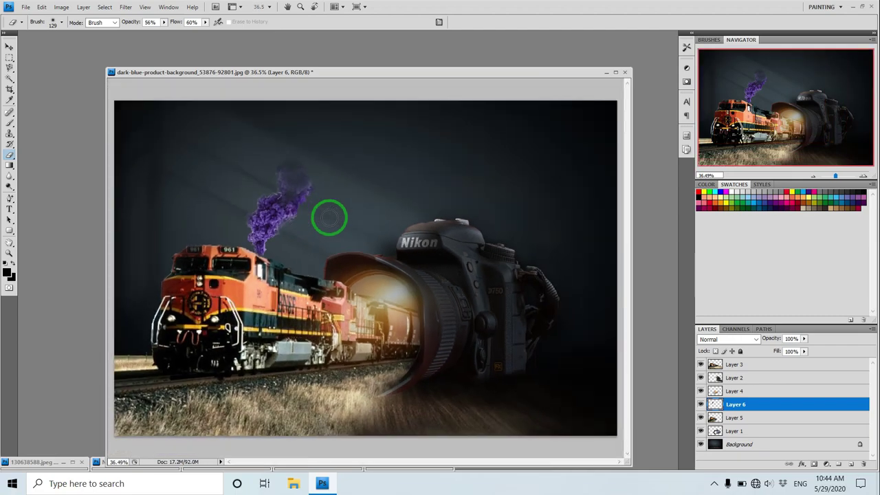
{"action": "scroll", "coordinate": [330, 218], "scroll_direction": "down", "scroll_amount": 1}
{"action": "left_click", "coordinate": [731, 365]}
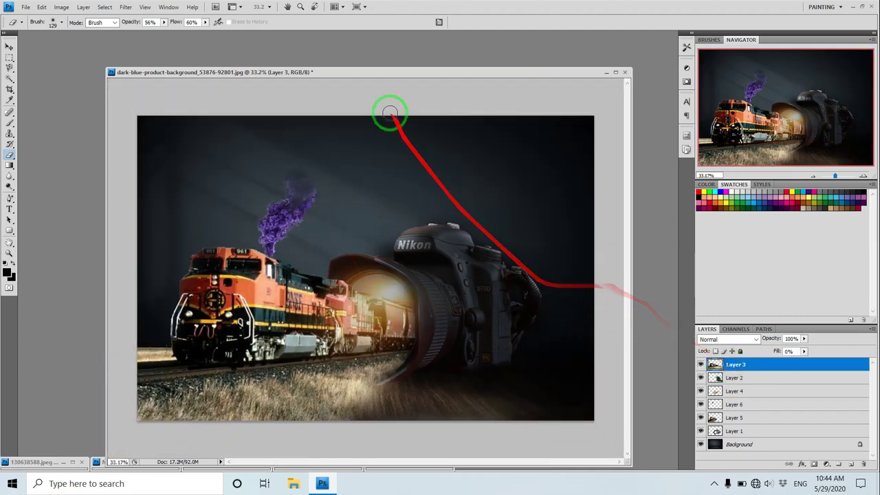
{"action": "left_click_drag", "start_coordinate": [375, 74], "coordinate": [355, 39]}
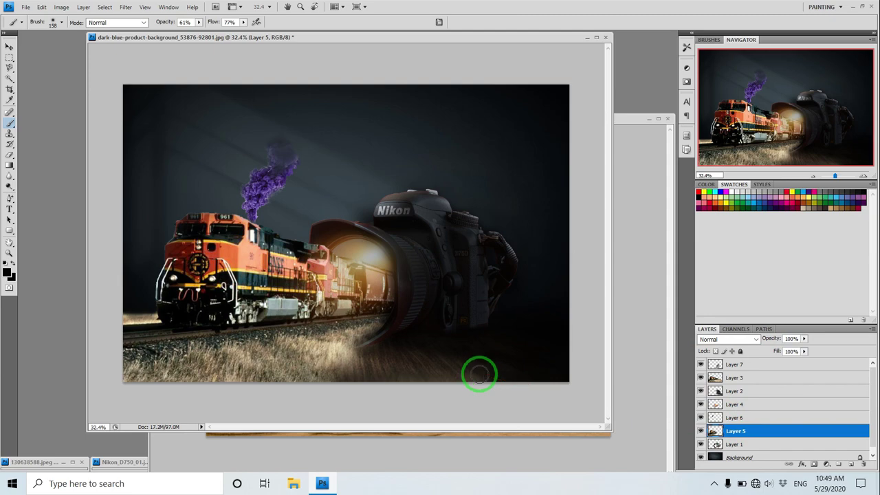
Step: Zoom in on the train's front and set a soft 37 px eraser brush
{"action": "scroll", "coordinate": [479, 375], "scroll_direction": "up", "scroll_amount": 2}
{"action": "left_click_drag", "start_coordinate": [373, 319], "coordinate": [643, 309]}
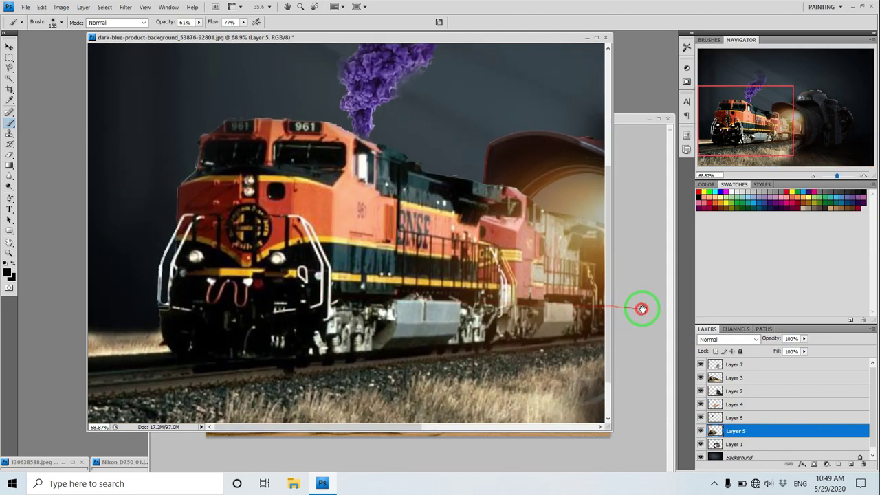
{"action": "scroll", "coordinate": [195, 270], "scroll_direction": "up", "scroll_amount": 3}
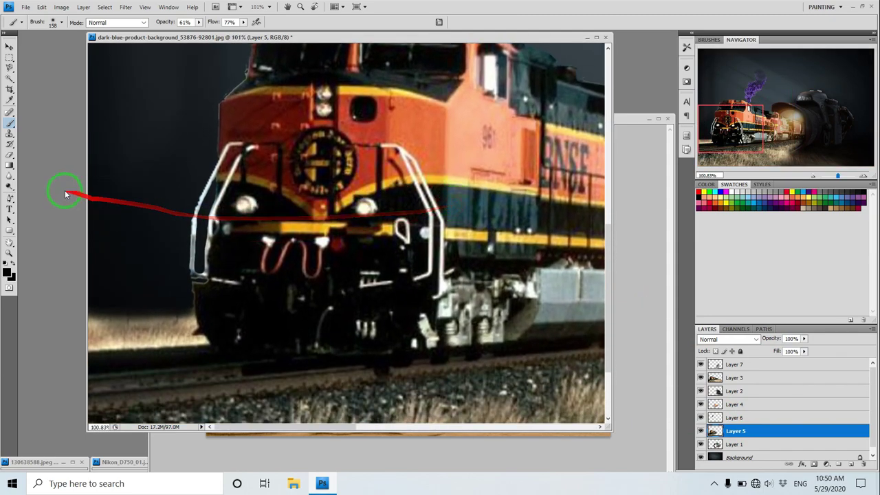
{"action": "left_click", "coordinate": [10, 154]}
{"action": "left_click", "coordinate": [48, 157]}
{"action": "right_click", "coordinate": [197, 189]}
{"action": "left_click_drag", "start_coordinate": [196, 188], "coordinate": [157, 308]}
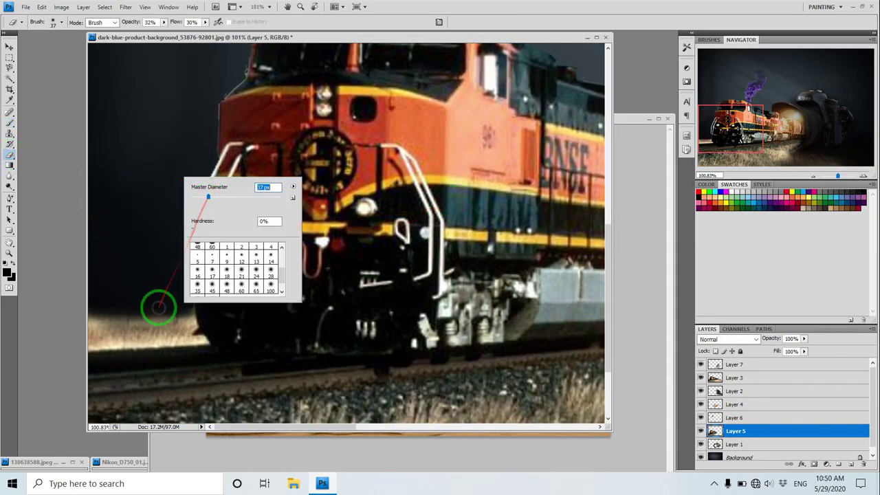
{"action": "key", "text": "Return"}
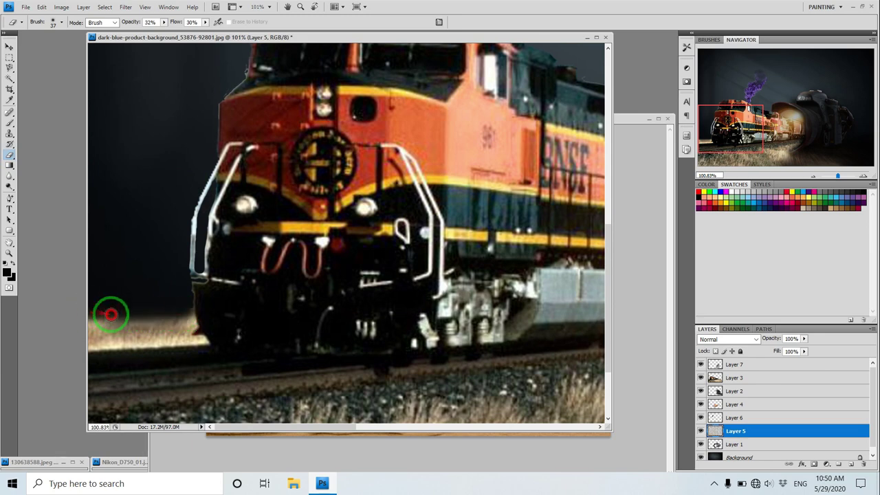
Step: Softly erase the locomotive's lower-left edge with 37 px and 53 px brushes
{"action": "mouse_move", "coordinate": [186, 315]}
{"action": "left_mouse_down"}
{"action": "mouse_move", "coordinate": [148, 317]}
{"action": "mouse_move", "coordinate": [187, 332]}
{"action": "left_mouse_up"}
{"action": "right_click", "coordinate": [152, 312]}
{"action": "key", "text": "Return"}
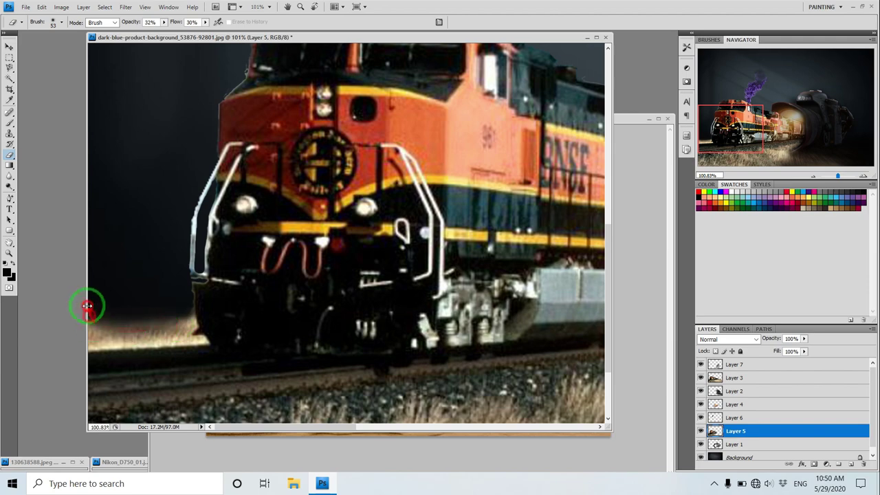
{"action": "left_click_drag", "start_coordinate": [87, 305], "coordinate": [138, 308]}
{"action": "left_click_drag", "start_coordinate": [254, 309], "coordinate": [162, 315]}
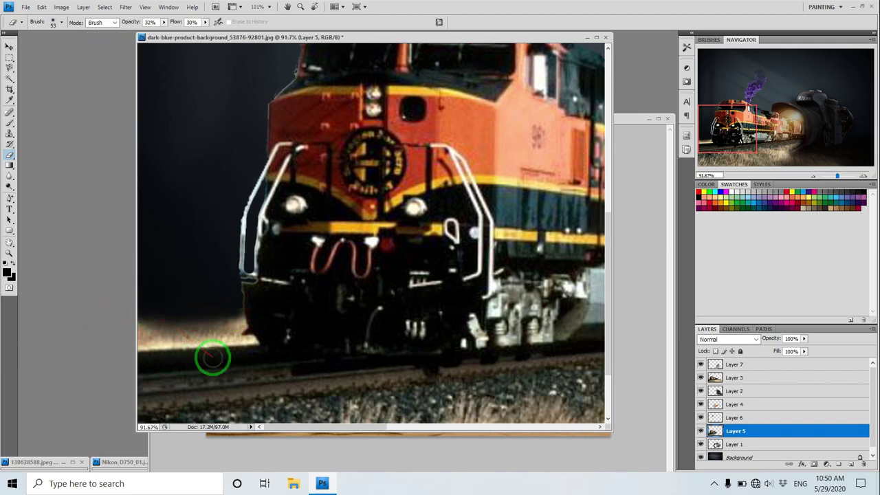
{"action": "key", "text": "ctrl+0"}
{"action": "scroll", "coordinate": [215, 364], "scroll_direction": "down", "scroll_amount": 1}
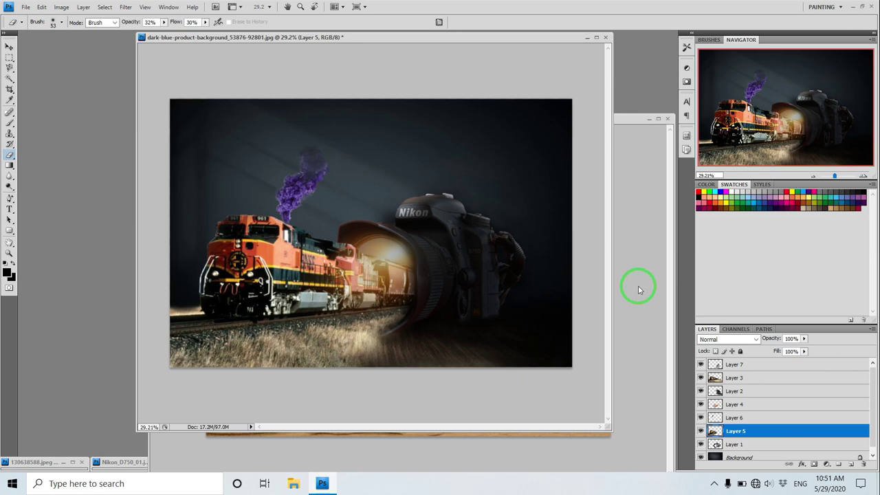
Step: Scale the Layer 5 train to about 105% and nudge it slightly right
{"action": "key", "text": "ctrl+t"}
{"action": "scroll", "coordinate": [638, 288], "scroll_direction": "down", "scroll_amount": 1}
{"action": "scroll", "coordinate": [635, 289], "scroll_direction": "down", "scroll_amount": 1}
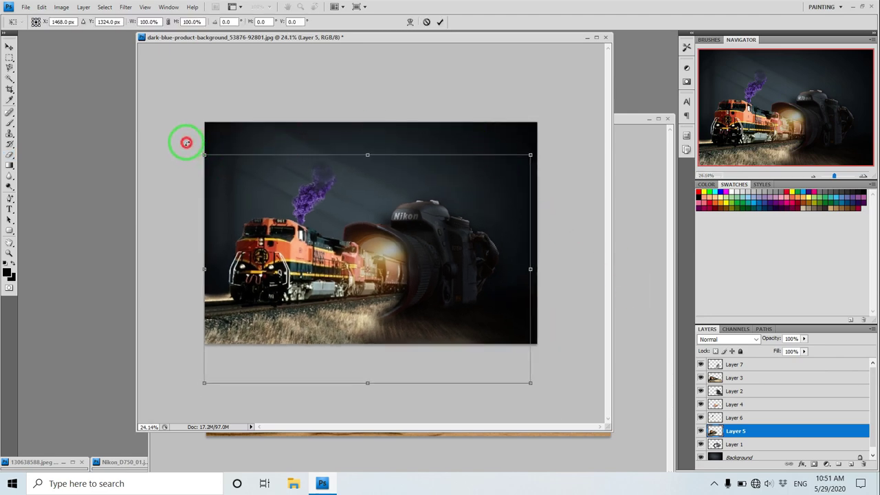
{"action": "left_click_drag", "start_coordinate": [204, 154], "coordinate": [186, 146]}
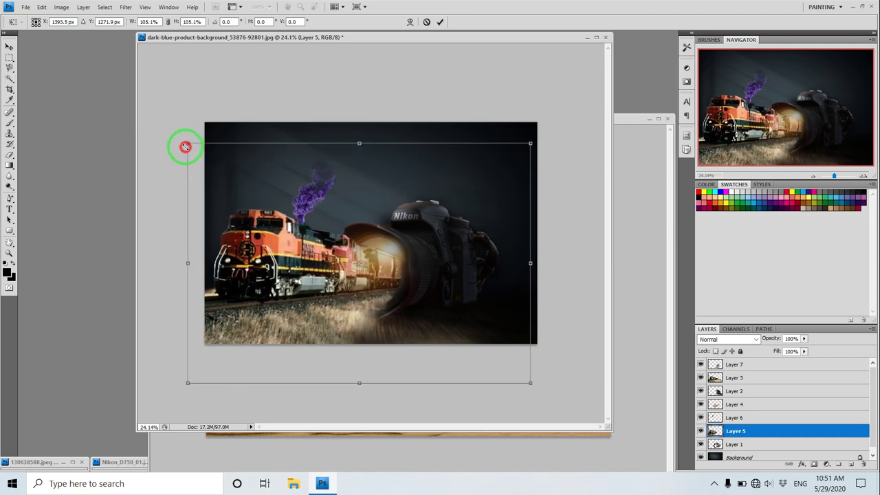
{"action": "key", "text": "Return"}
{"action": "left_click", "coordinate": [9, 46]}
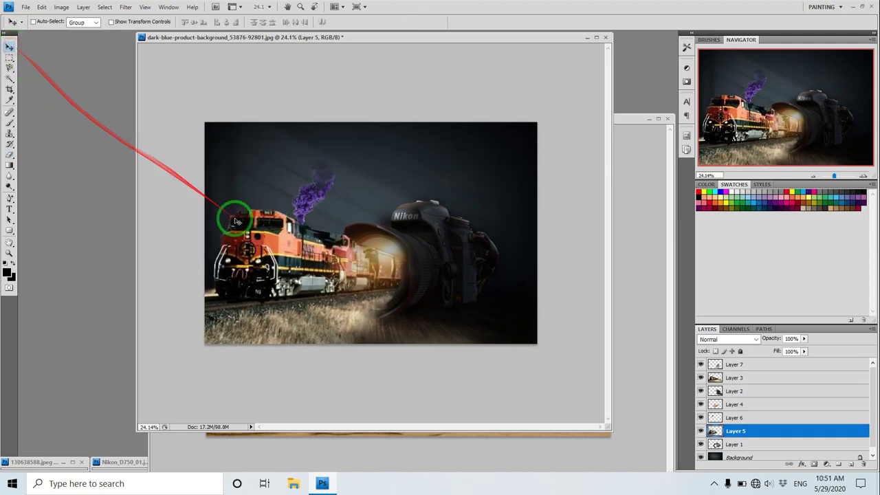
{"action": "left_click_drag", "start_coordinate": [282, 248], "coordinate": [288, 245]}
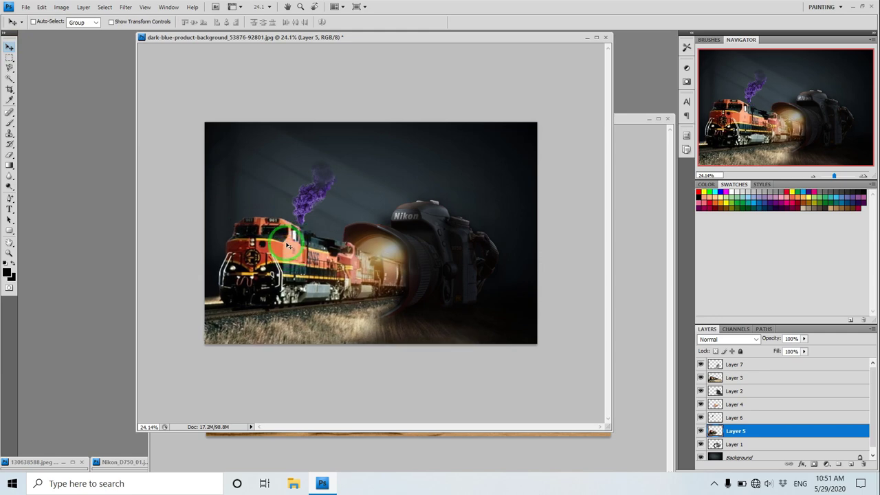
Step: Set the eraser to a 215 px brush with 37% flow
{"action": "left_click", "coordinate": [9, 154]}
{"action": "right_click", "coordinate": [378, 300]}
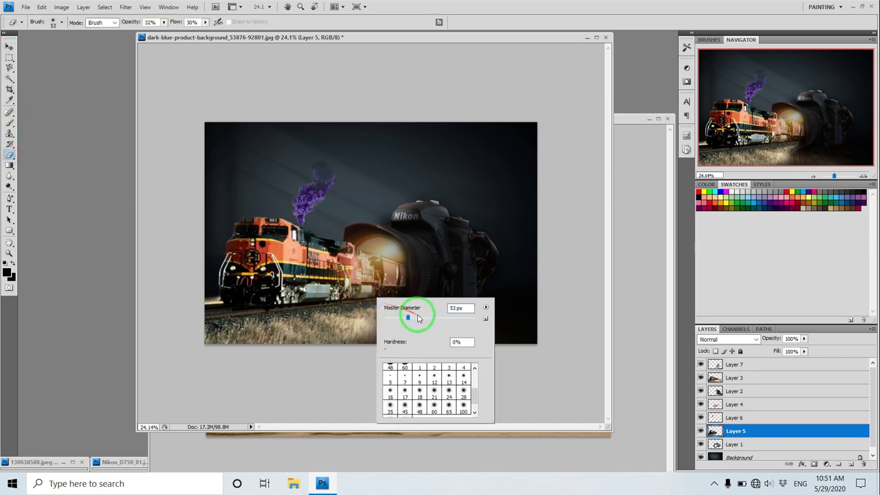
{"action": "left_click", "coordinate": [734, 364]}
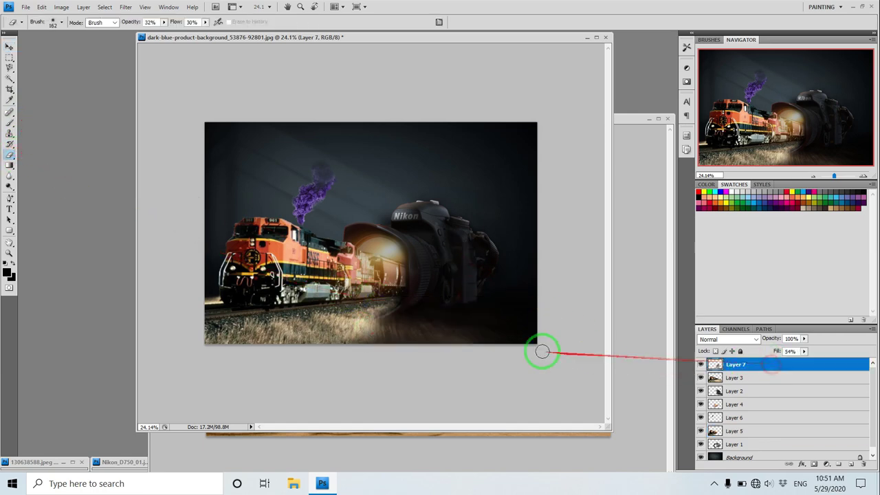
{"action": "right_click", "coordinate": [363, 337]}
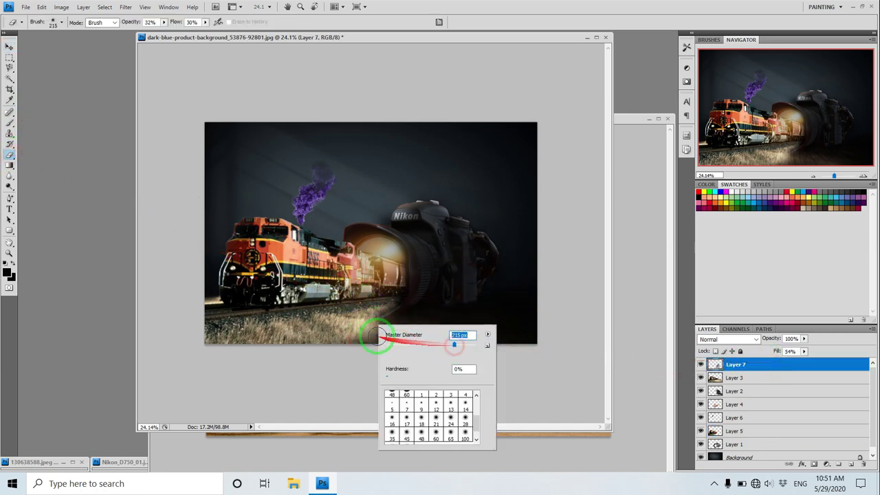
{"action": "left_click_drag", "start_coordinate": [166, 26], "coordinate": [204, 28]}
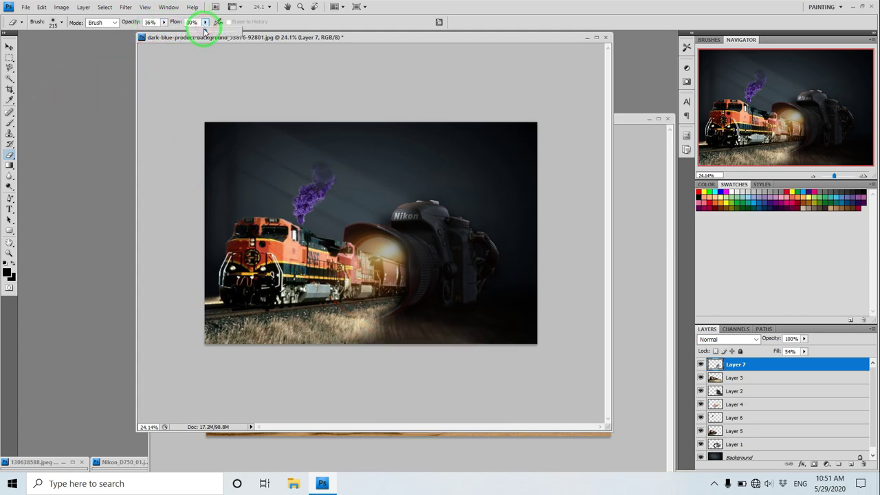
{"action": "left_click", "coordinate": [371, 334]}
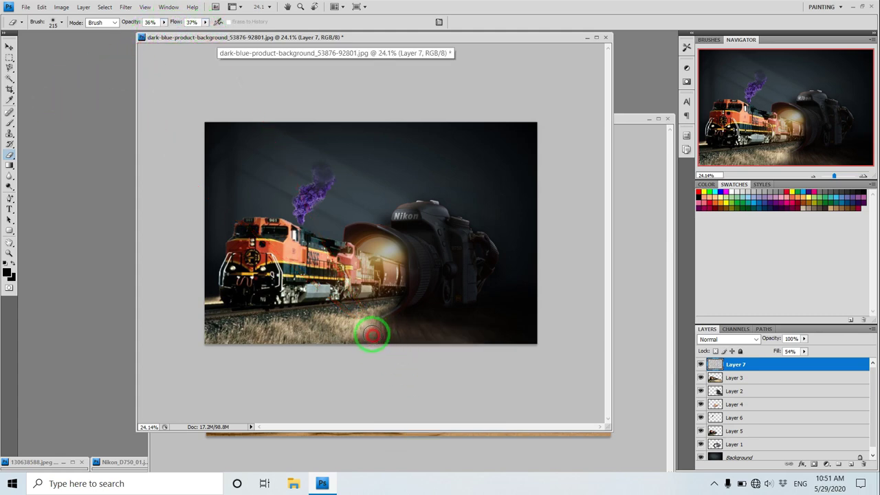
Step: On Layer 5, softly erase the track below the lens and the bottom edges
{"action": "left_click", "coordinate": [736, 378]}
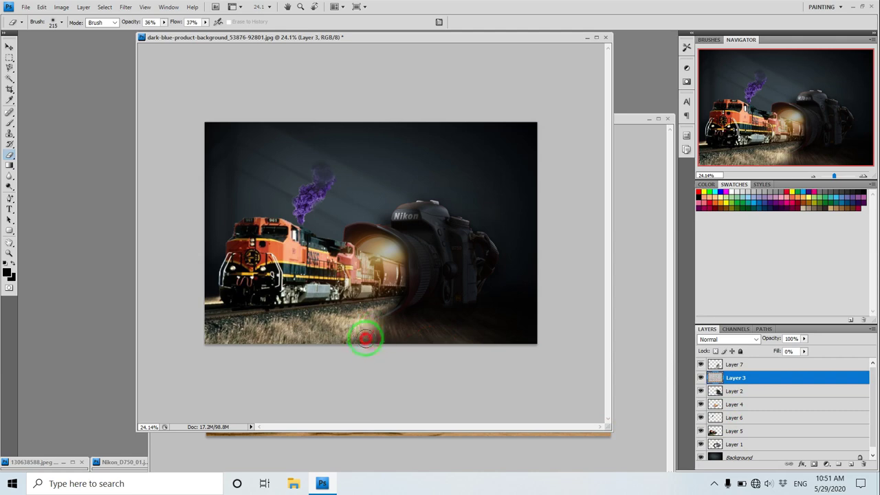
{"action": "left_click", "coordinate": [736, 431]}
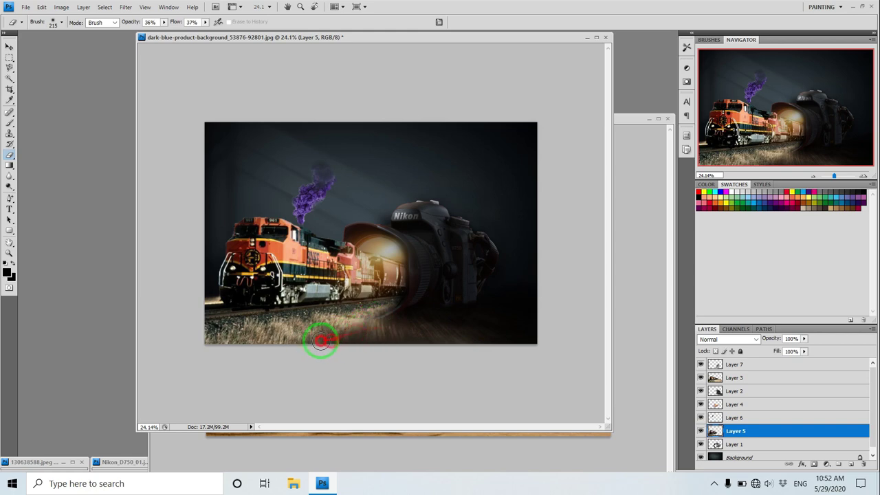
{"action": "left_click_drag", "start_coordinate": [320, 341], "coordinate": [334, 337]}
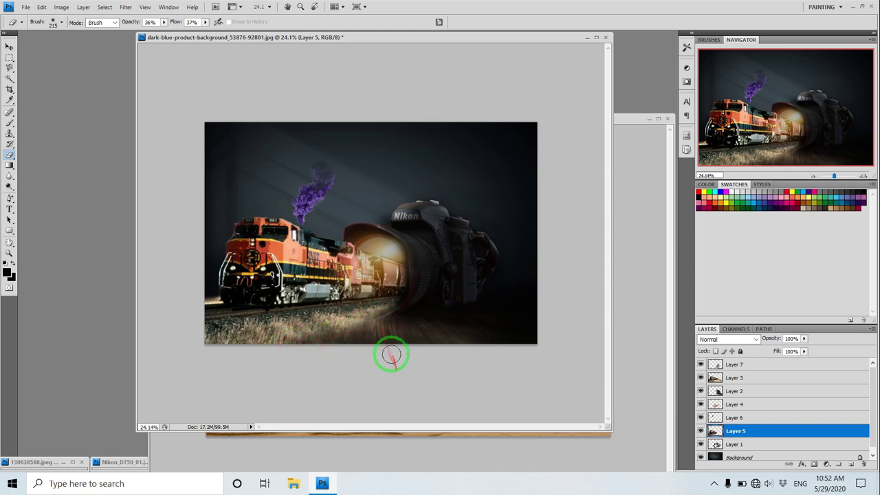
{"action": "left_click_drag", "start_coordinate": [500, 330], "coordinate": [520, 378]}
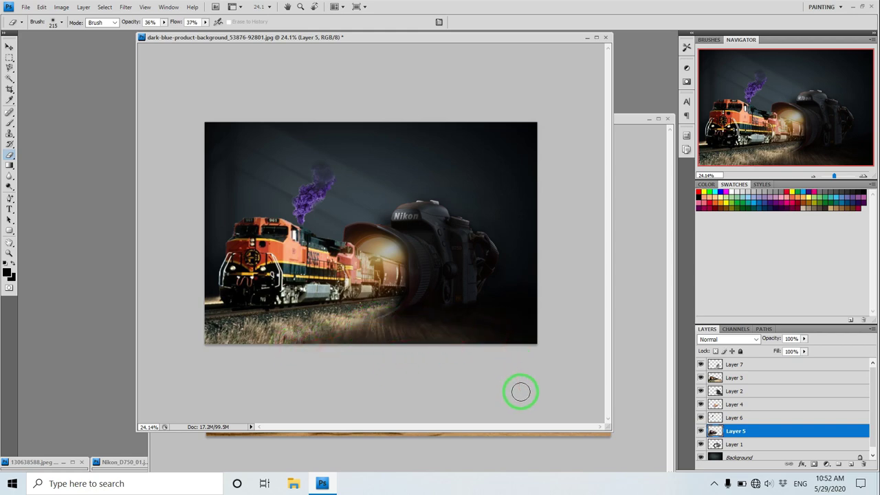
{"action": "left_click", "coordinate": [363, 345]}
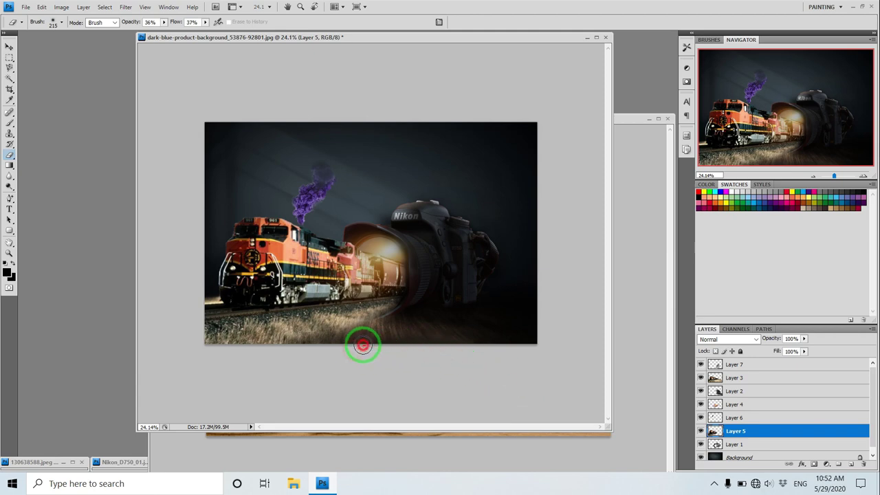
Step: Darken the Background layer with a Curves point mapping input 128 to output 112
{"action": "left_click", "coordinate": [746, 457]}
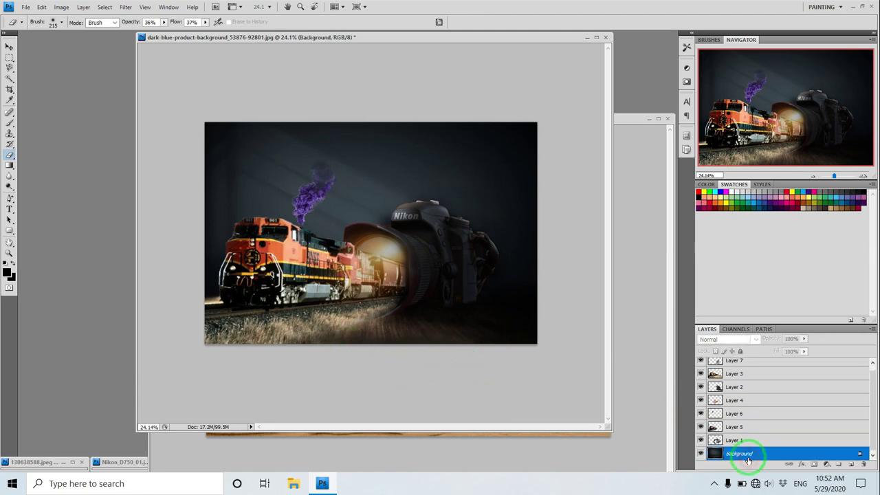
{"action": "key", "text": "ctrl+m"}
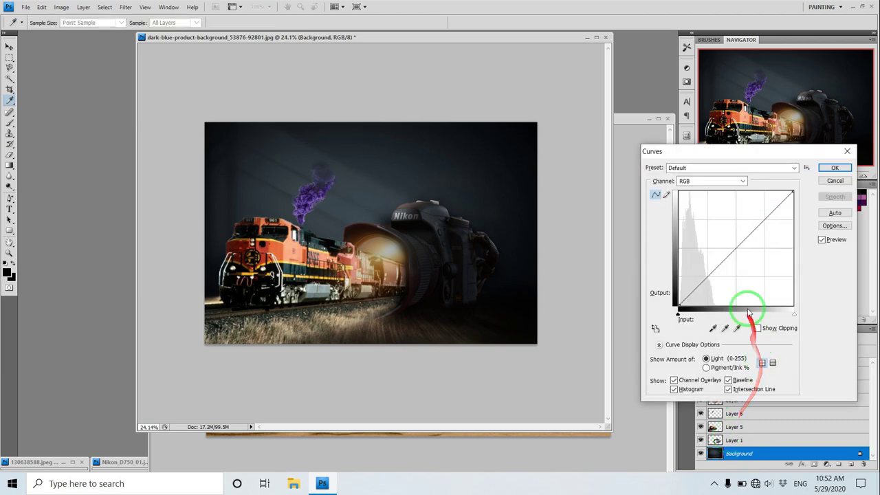
{"action": "left_click_drag", "start_coordinate": [735, 249], "coordinate": [736, 255]}
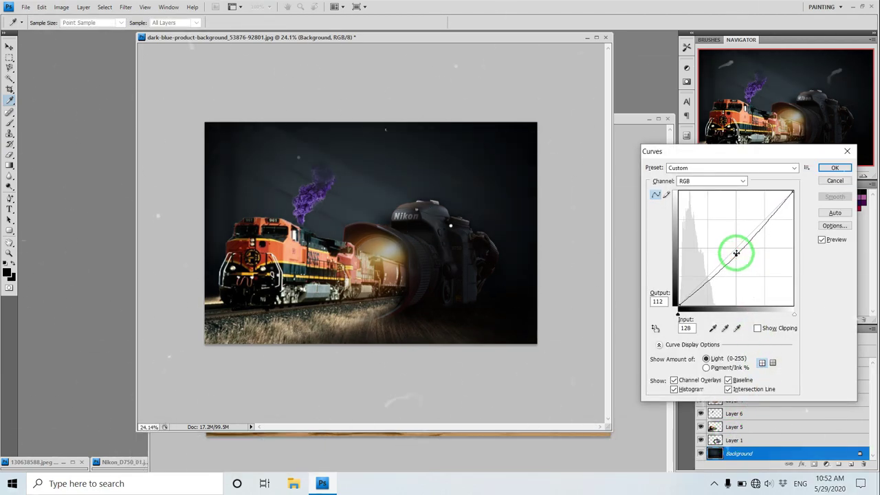
{"action": "left_click", "coordinate": [822, 168]}
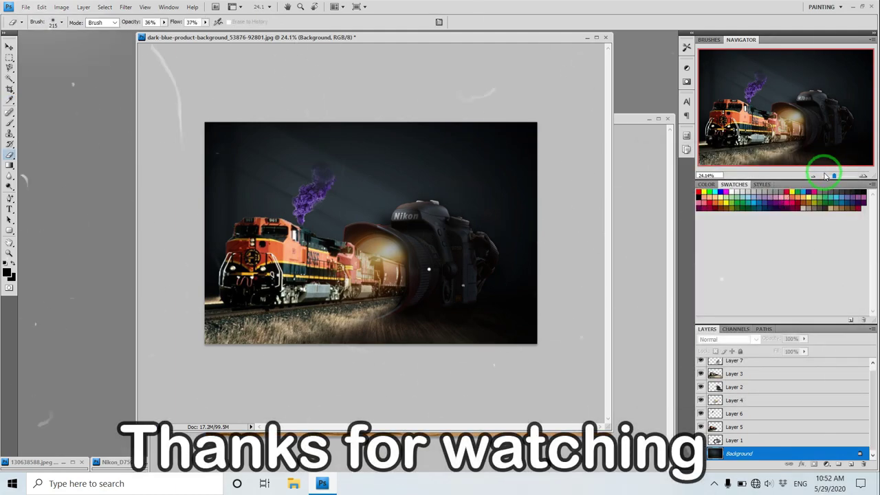
{"action": "key", "text": "e"}
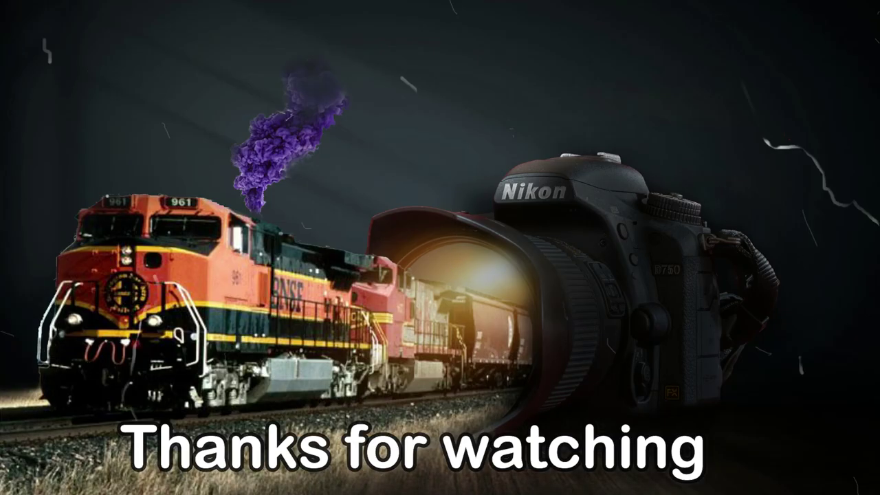